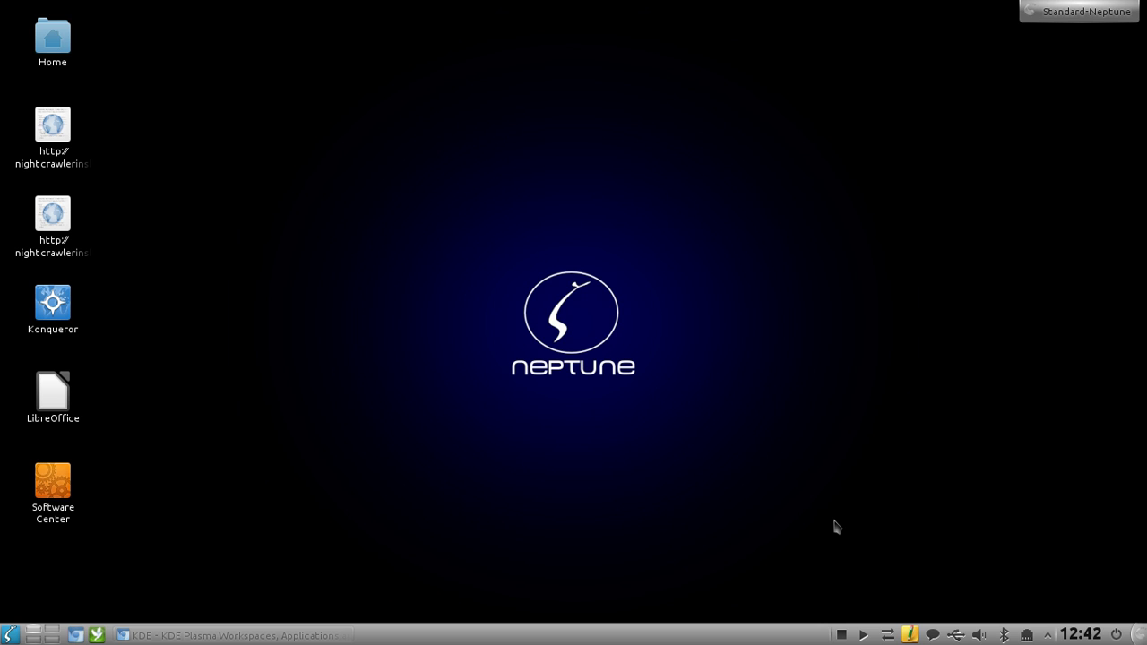
Bring up the KDE 4.8 announcement page in Chromium, and minimize the browser again
left_click(296, 635)
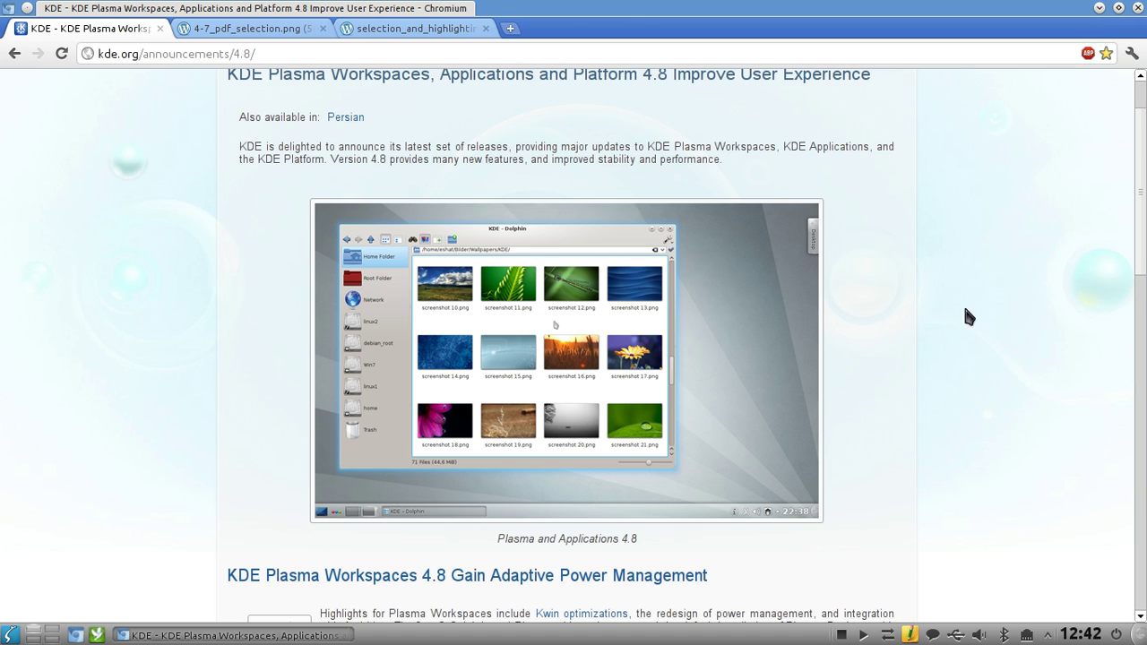
left_click(1099, 8)
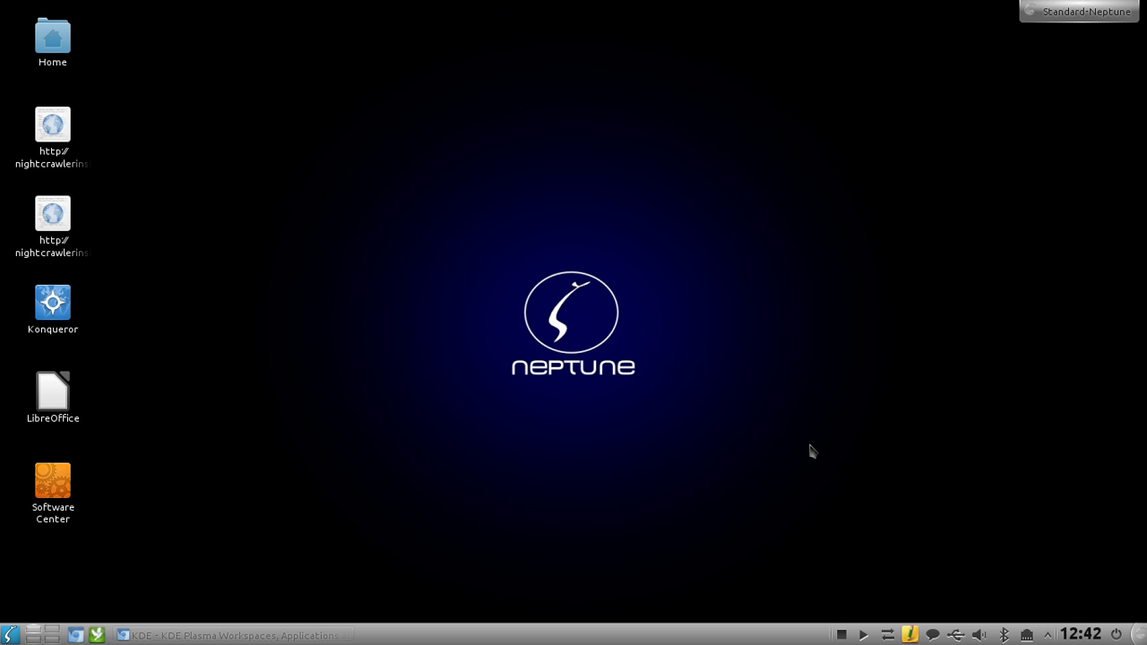
Open the Bilder folder in the file manager through the desktop's run prompt
key("alt+F2")
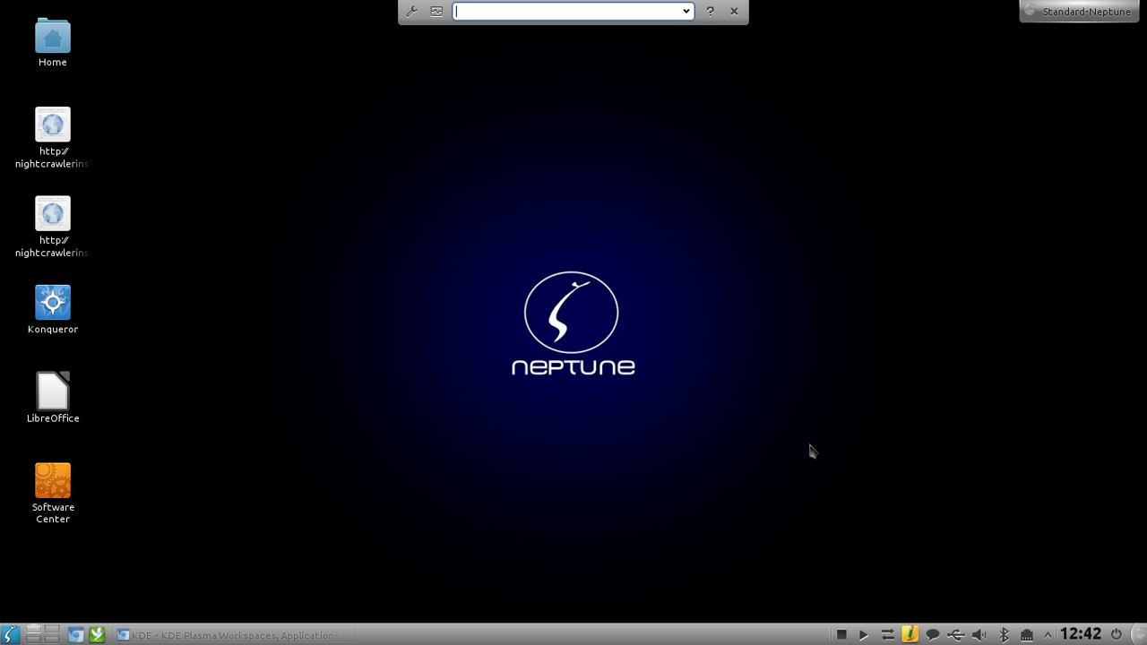
type("Bilder")
key("Return")
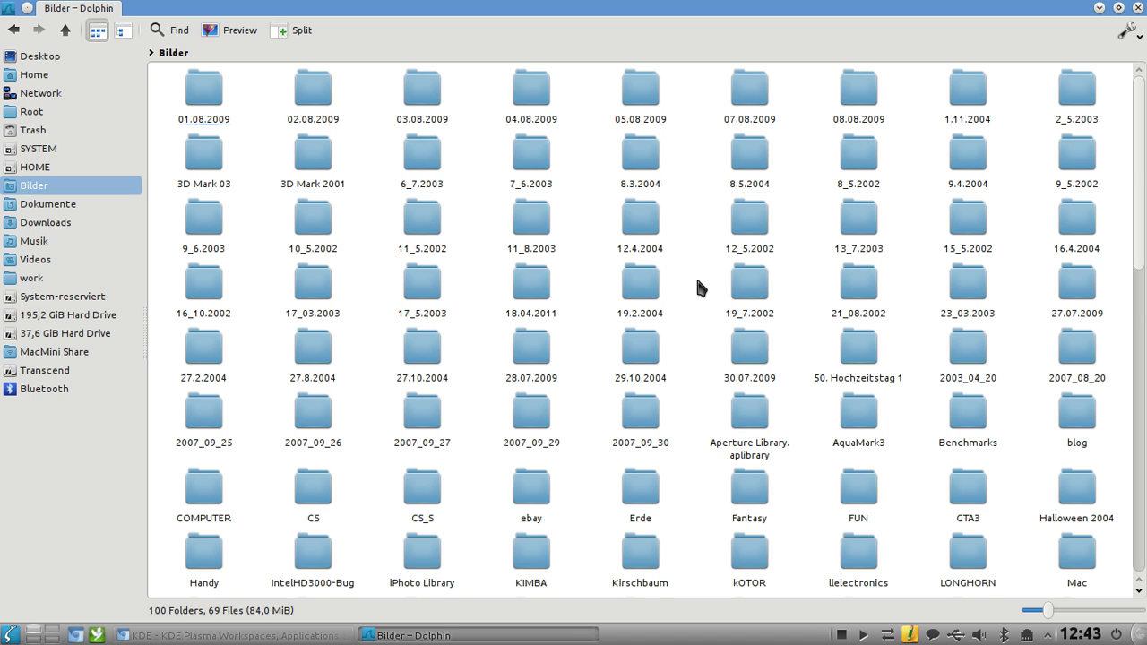
Look through the Bilder folder and open the Wallpaper HD folder inside its WALLPAPER subfolder
scroll(697, 282, "down", 6)
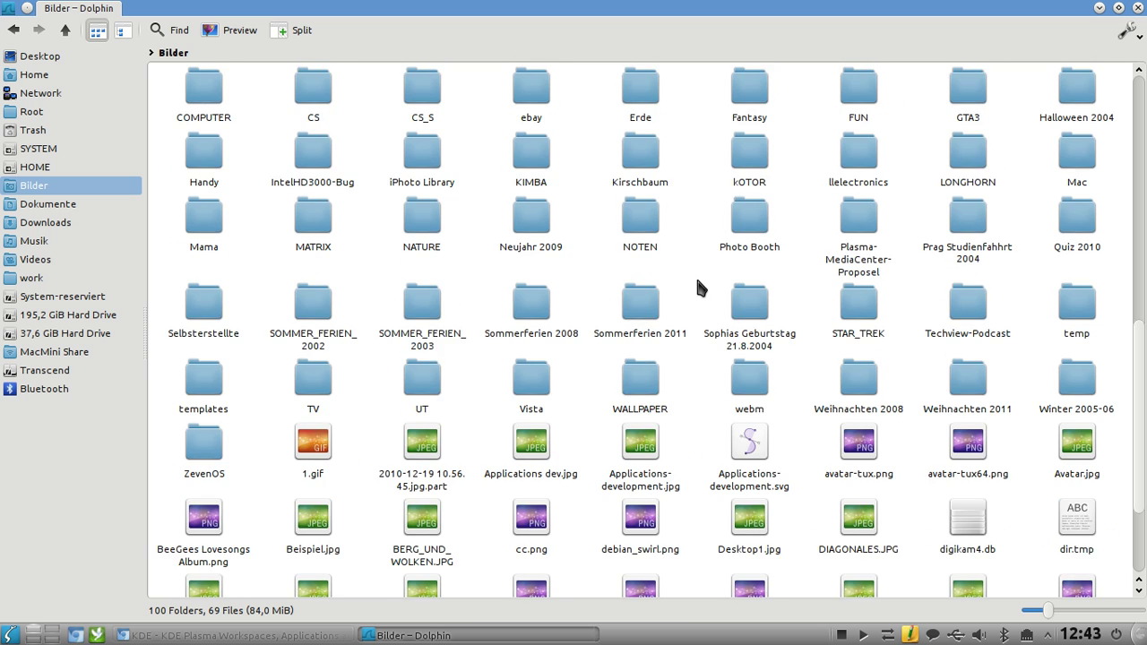
scroll(700, 287, "down", 3)
scroll(697, 285, "down", 2)
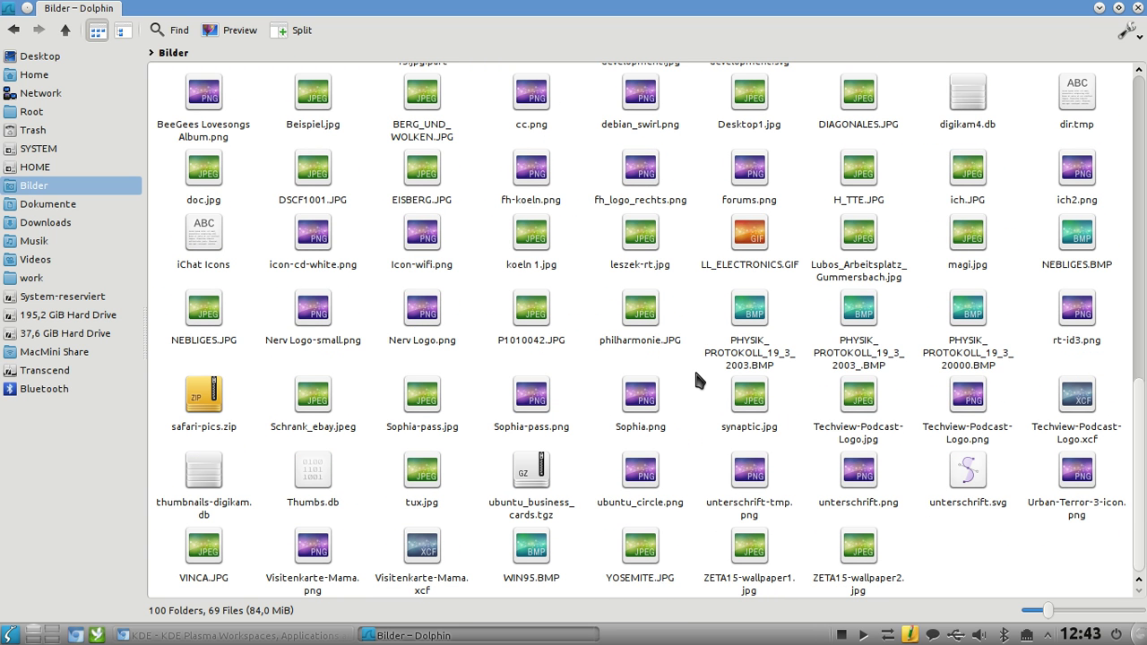
scroll(697, 381, "up", 5)
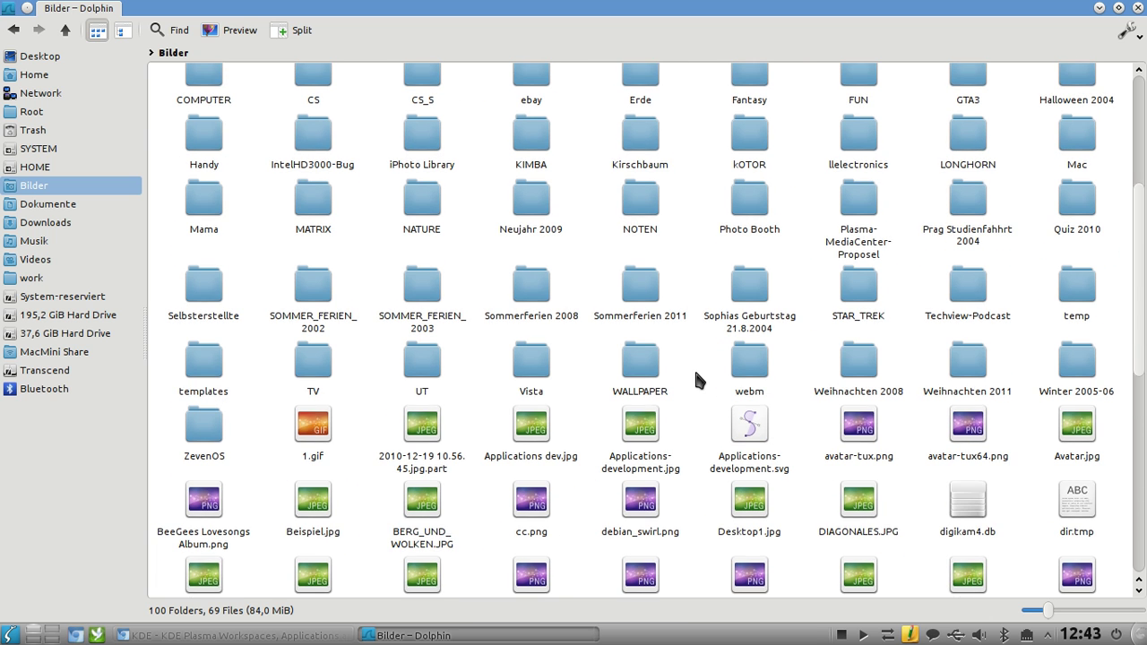
scroll(698, 381, "up", 2)
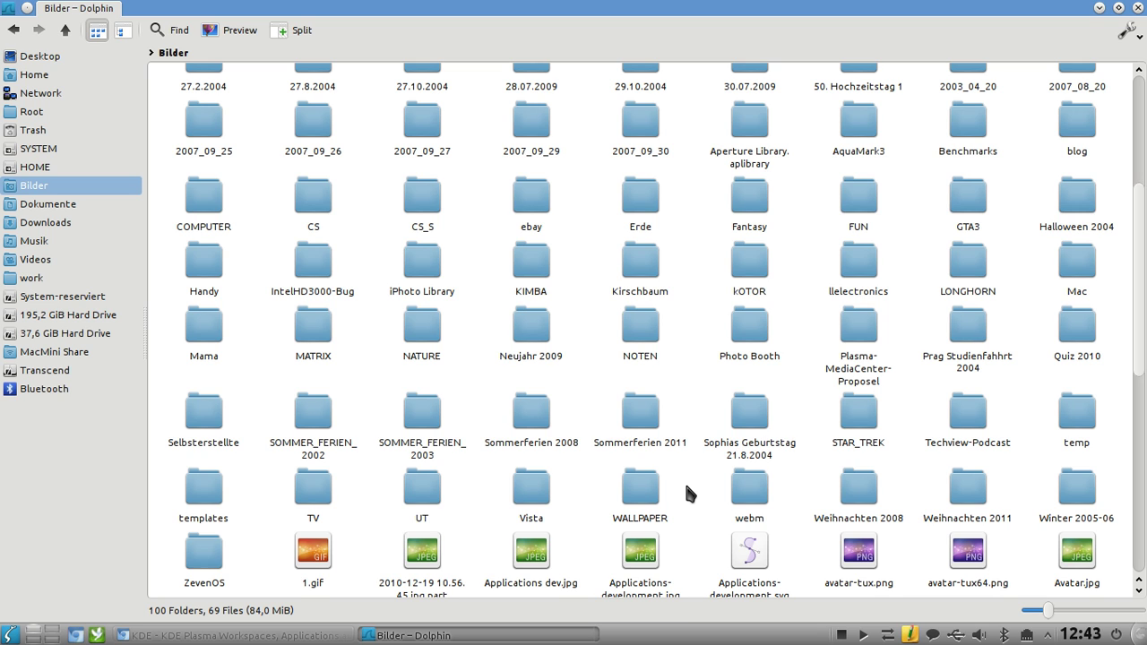
key("w")
key("Return")
key("w")
key("Return")
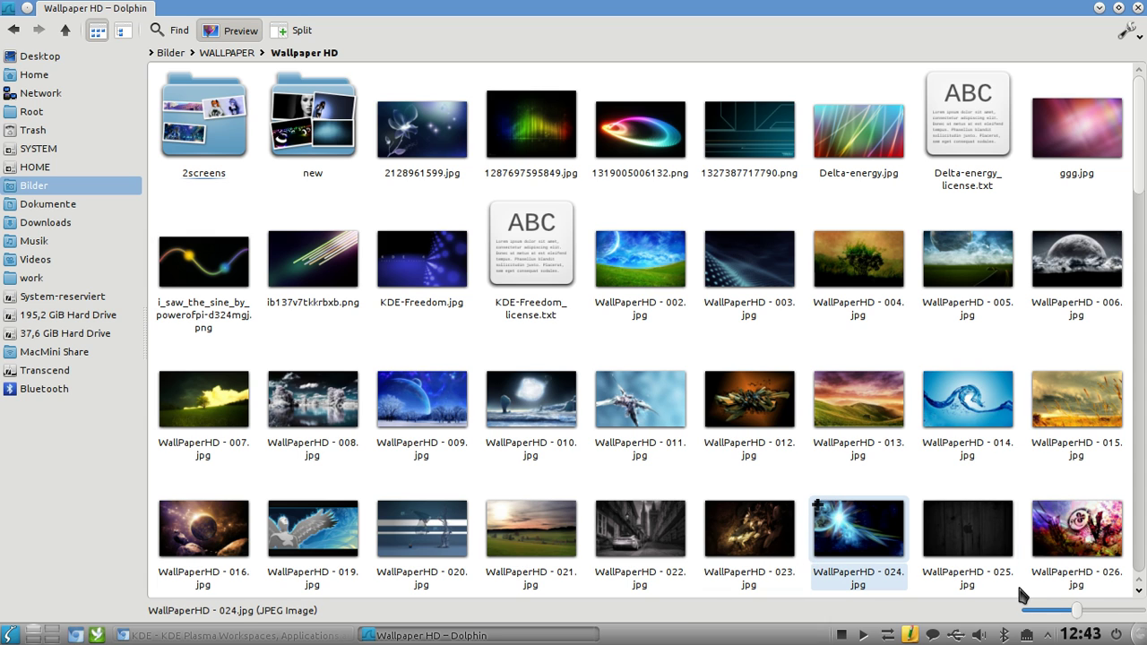
Enlarge the file previews to 144 pixels and then further, and toggle the window out of and back into maximized size
mouse_move(1078, 614)
left_mouse_down()
mouse_move(1052, 616)
mouse_move(1091, 616)
left_mouse_up()
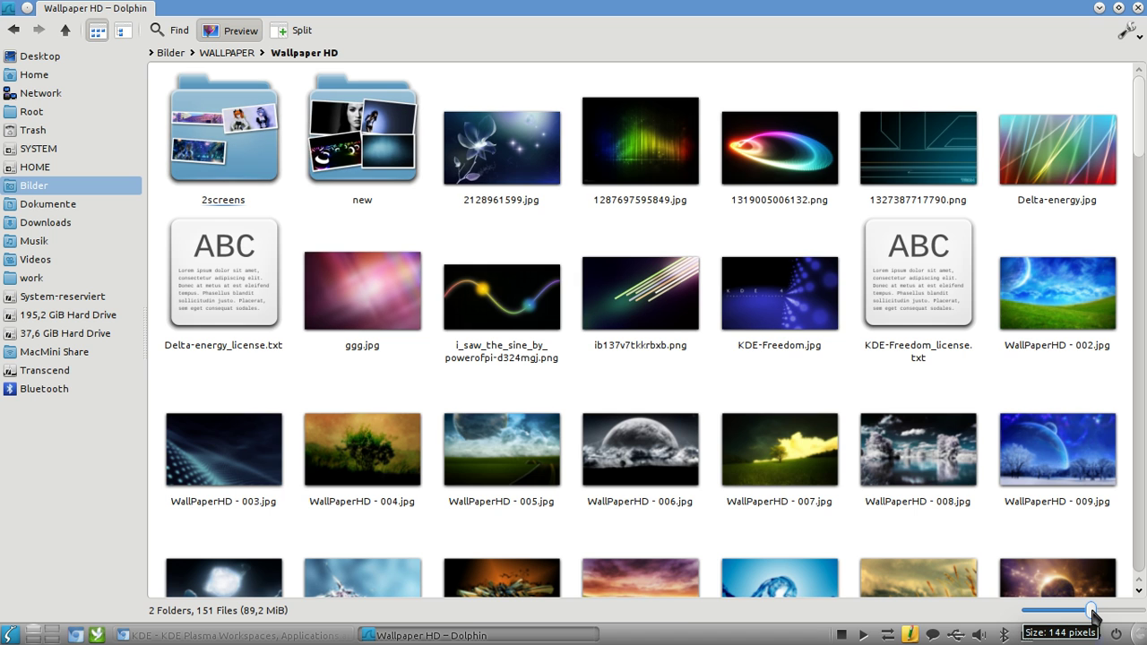
left_click_drag(1094, 616, 1105, 617)
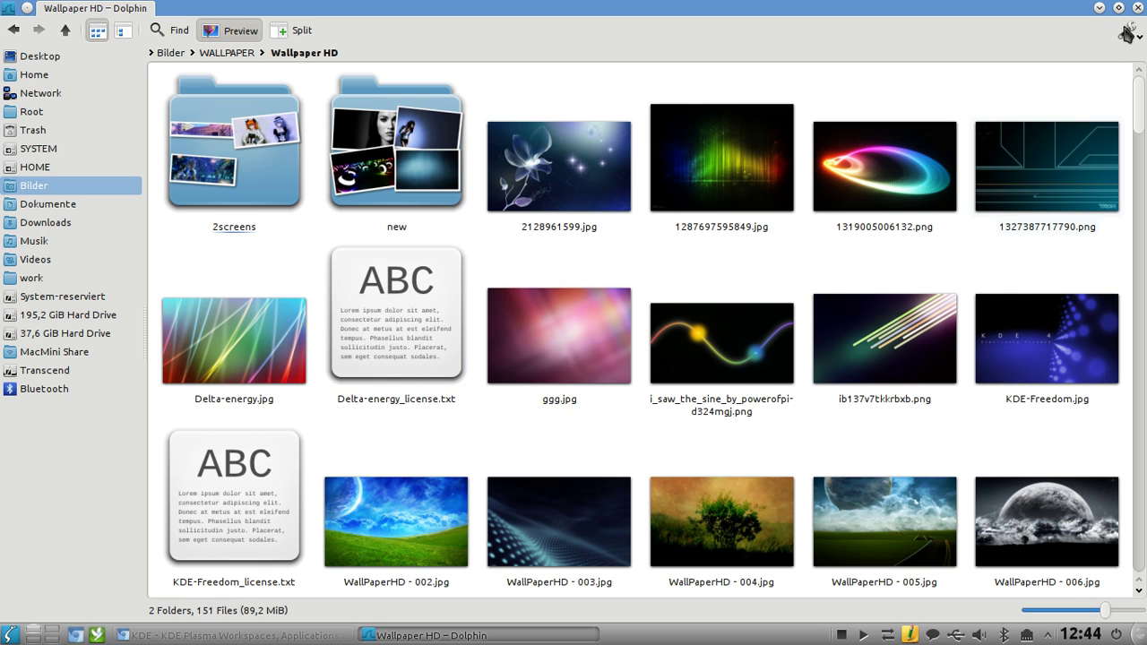
left_click(1119, 9)
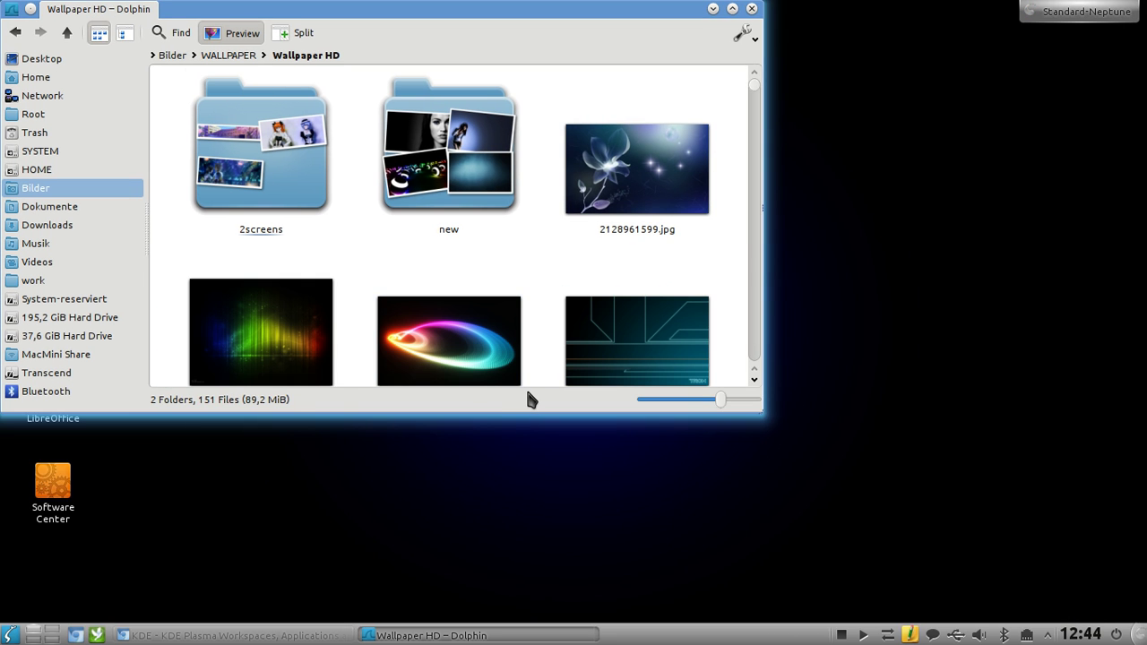
left_click(732, 8)
Go up to the WALLPAPER folder and select the abstract folder, leaving the file manager minimized
left_click(64, 31)
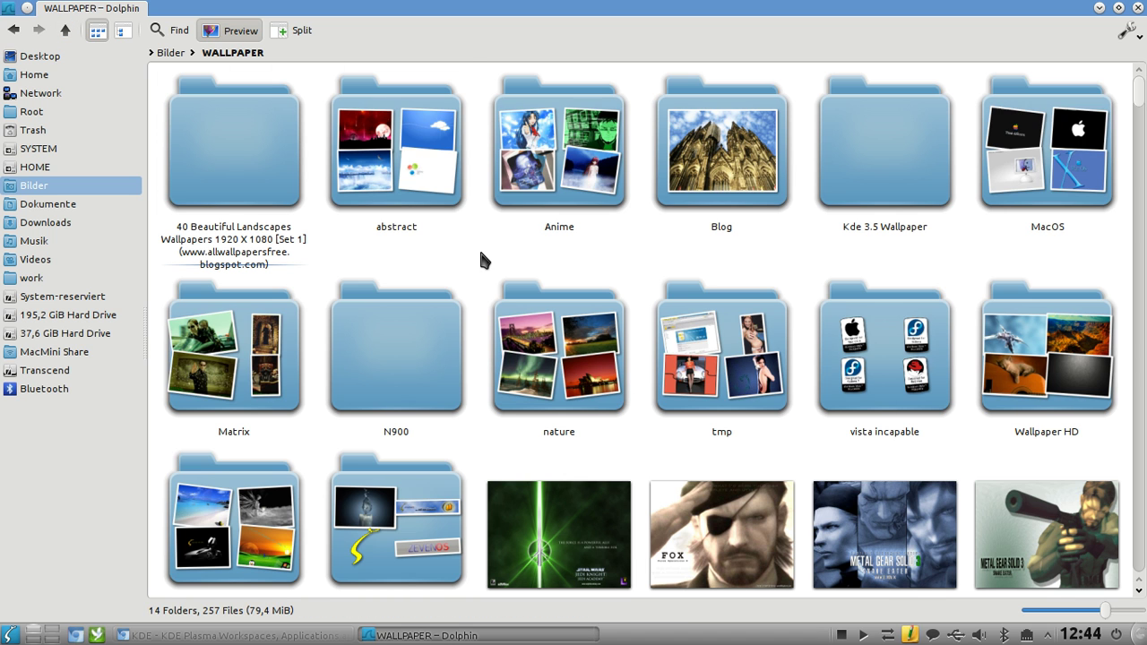
left_click(416, 182)
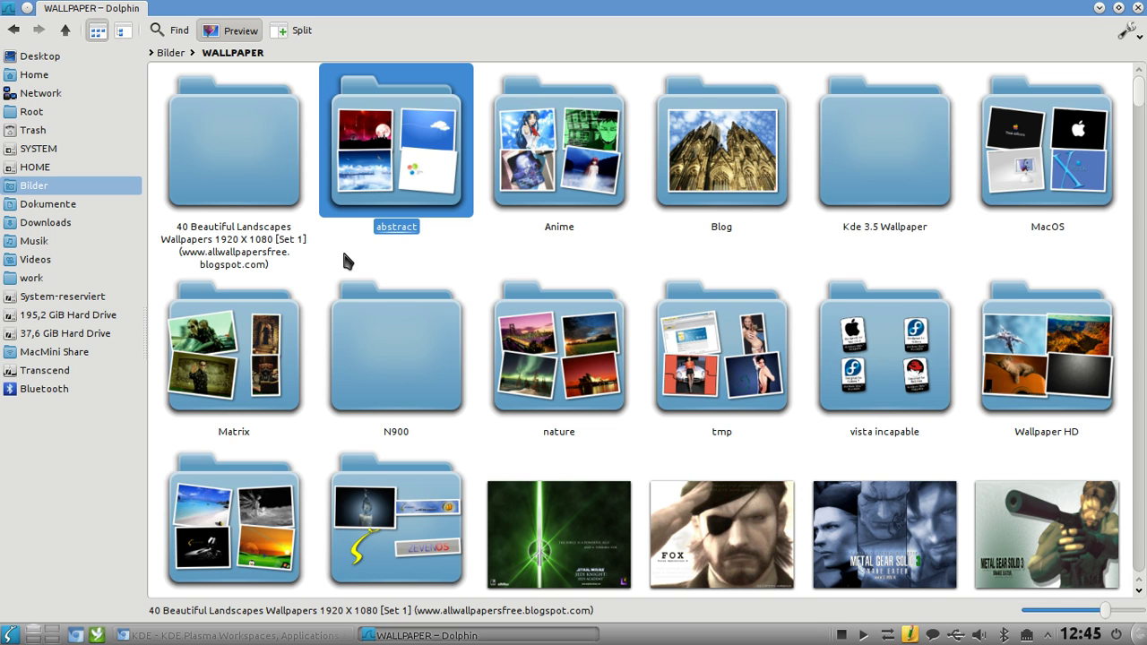
left_click(1099, 7)
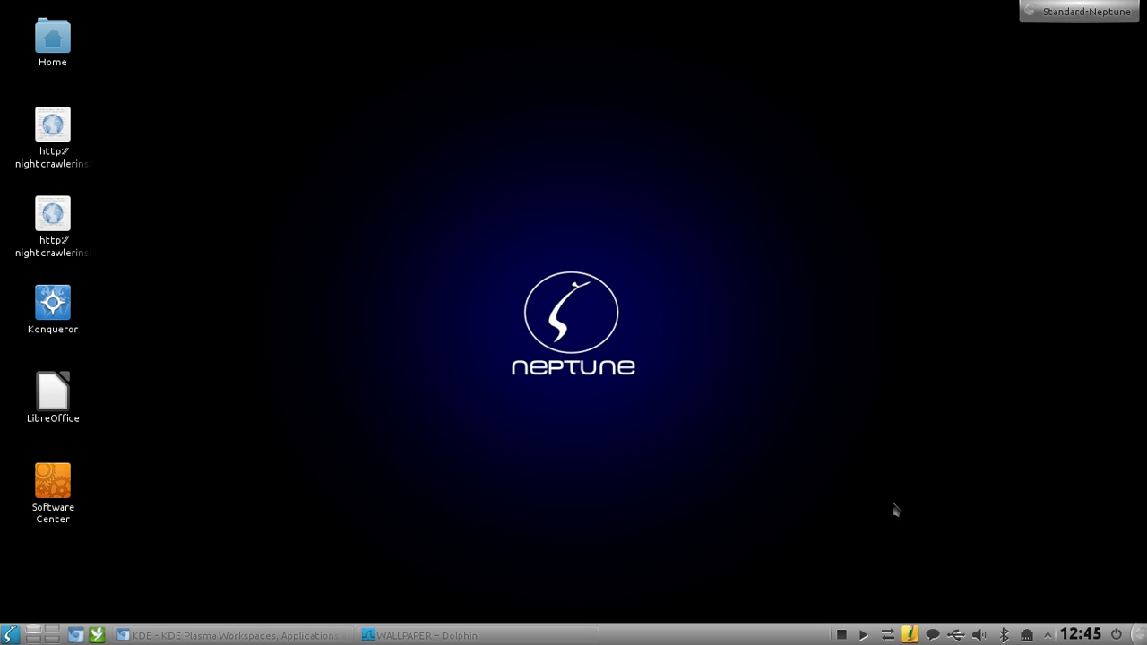
Show the available devices and repeatedly expand and collapse the Transcend volume's actions, leaving the device list closed
left_click(956, 634)
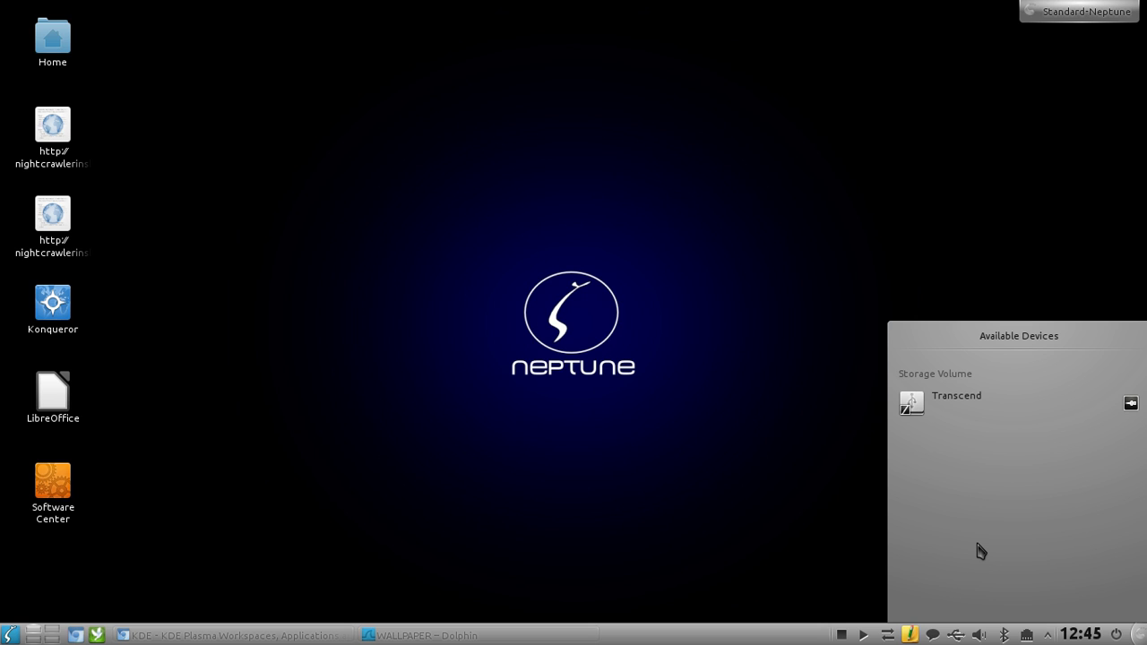
left_click(962, 412)
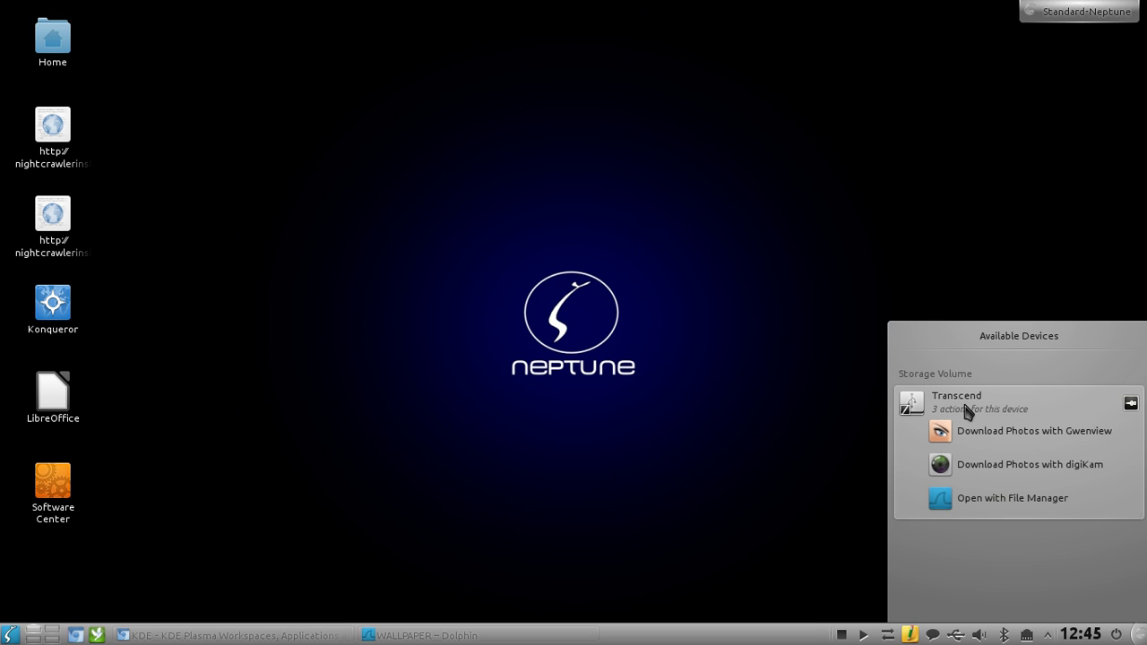
left_click(968, 410)
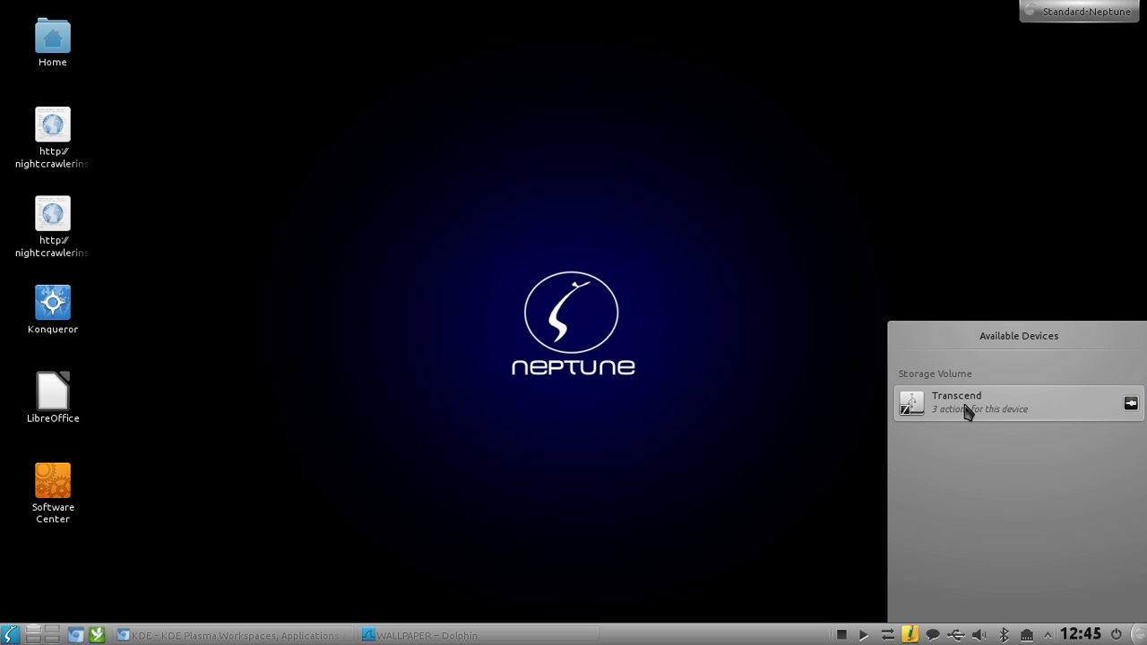
left_click(968, 411)
left_click(968, 410)
left_click(968, 410)
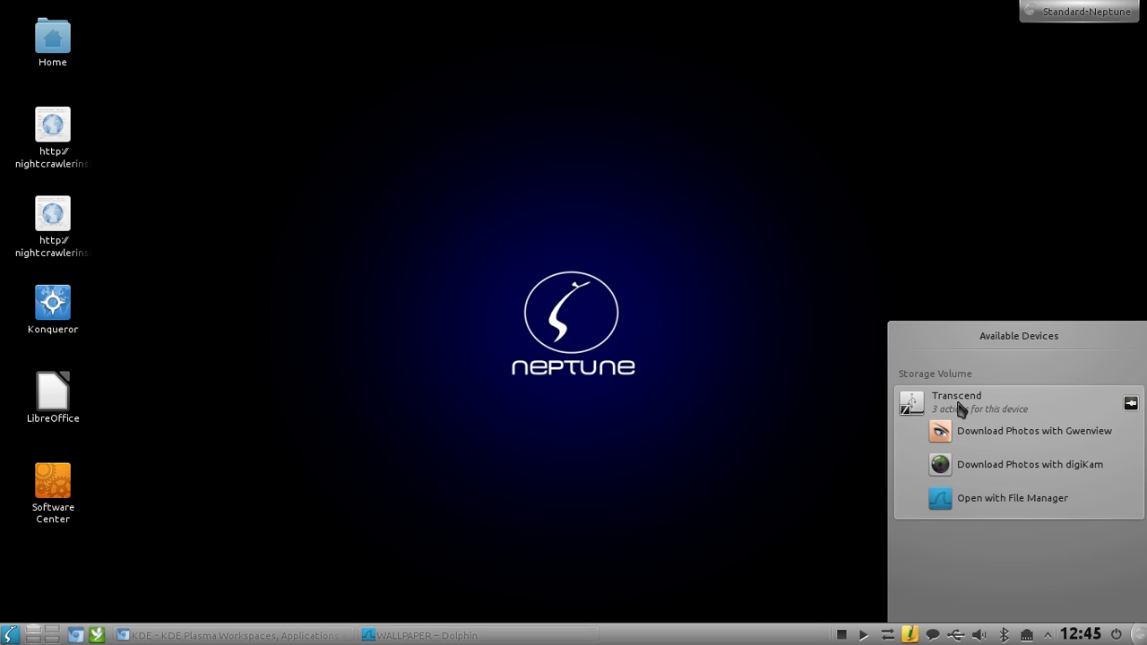
left_click(959, 411)
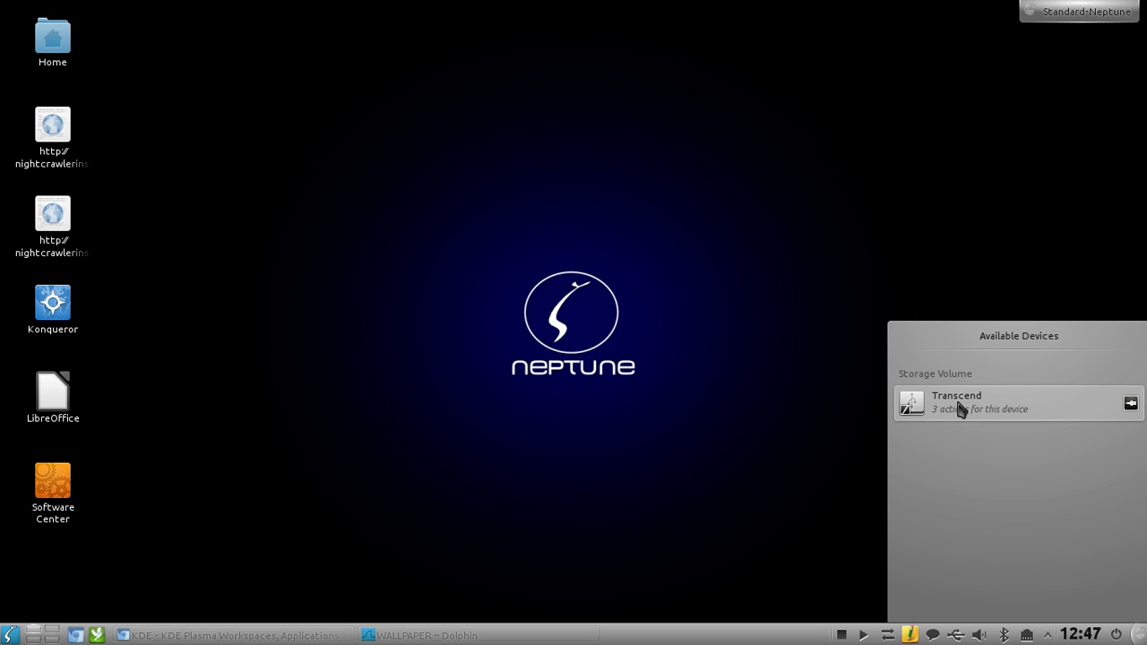
left_click(633, 490)
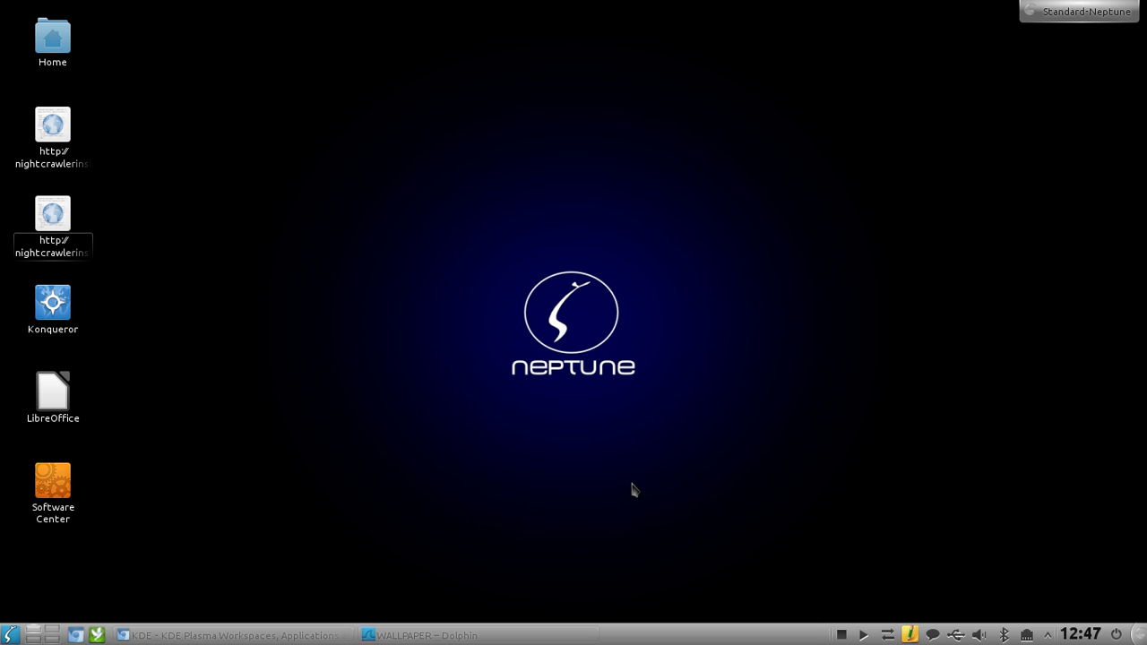
Bring back the WALLPAPER file manager window as a floating window, enlarge it, and place it near the desktop's centre
mouse_move(439, 636)
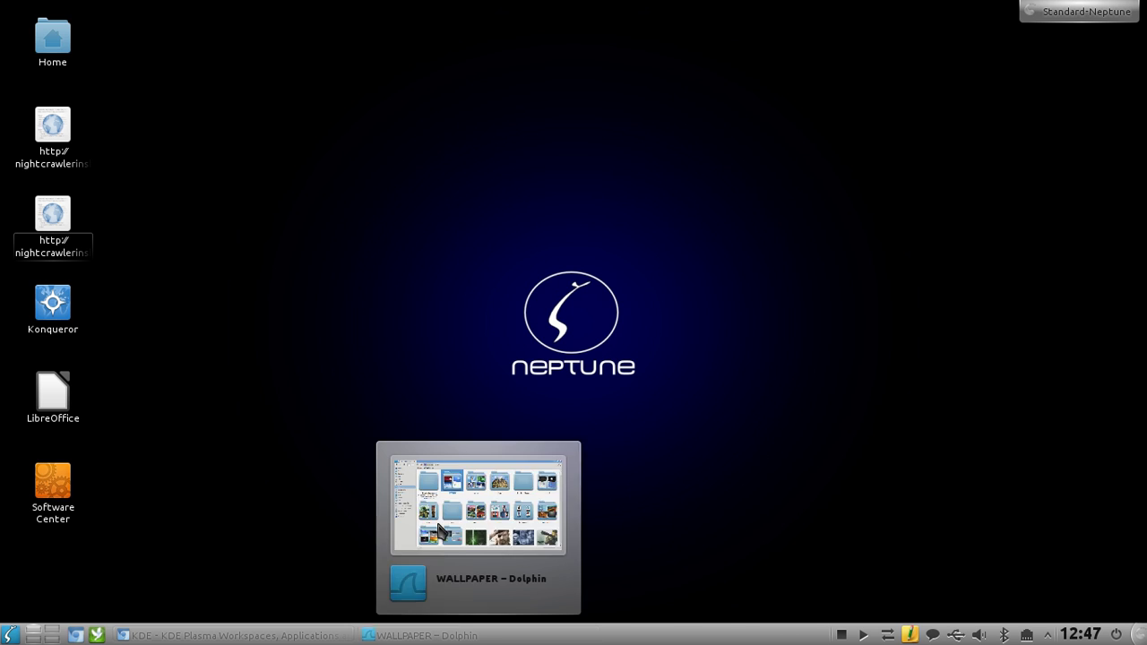
left_click(443, 531)
left_click_drag(550, 20, 454, 86)
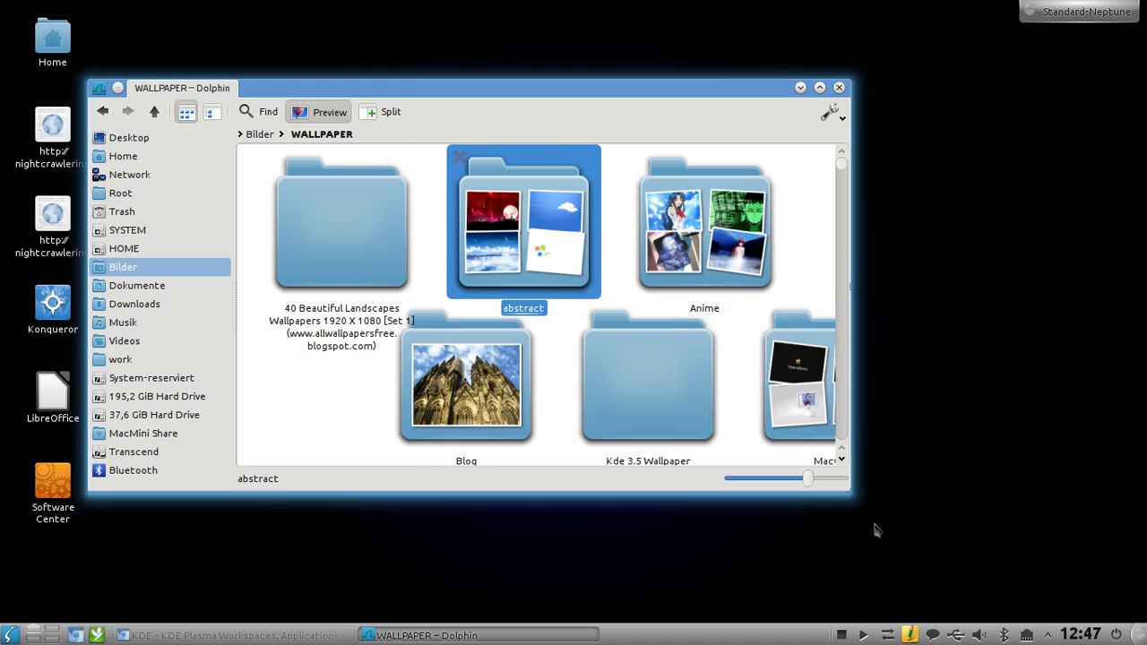
left_click_drag(848, 489, 913, 548)
left_click_drag(447, 87, 497, 95)
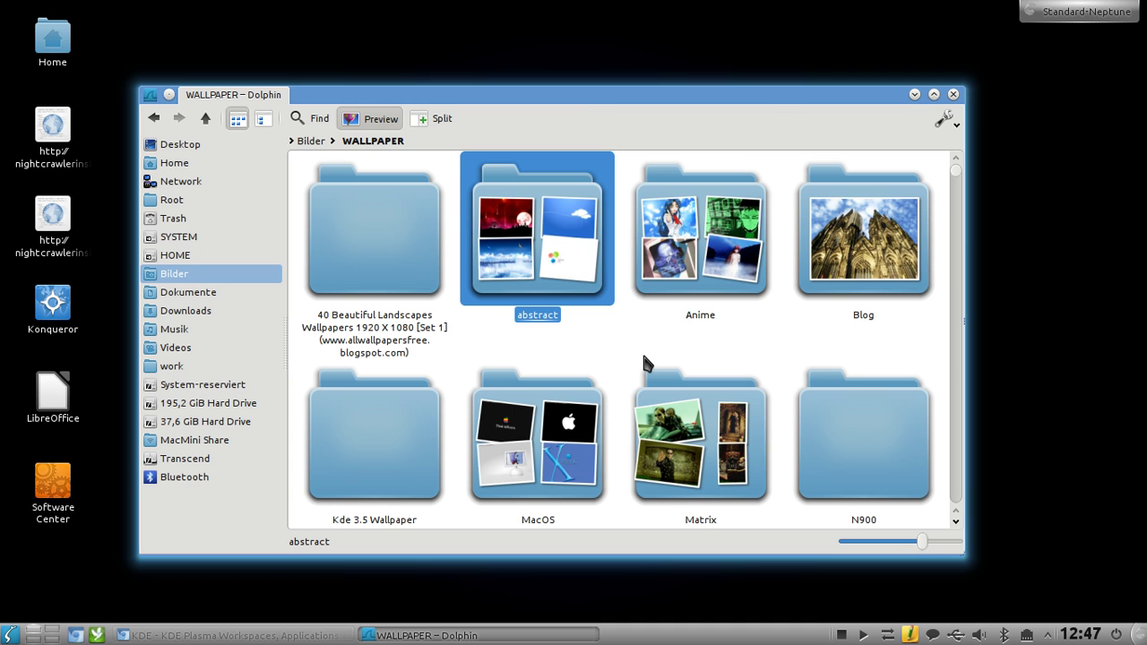
Find the Wallpaper HD folder among the WALLPAPER subfolders and open it with Gwenview
left_click(628, 343)
scroll(628, 345, "down", 2)
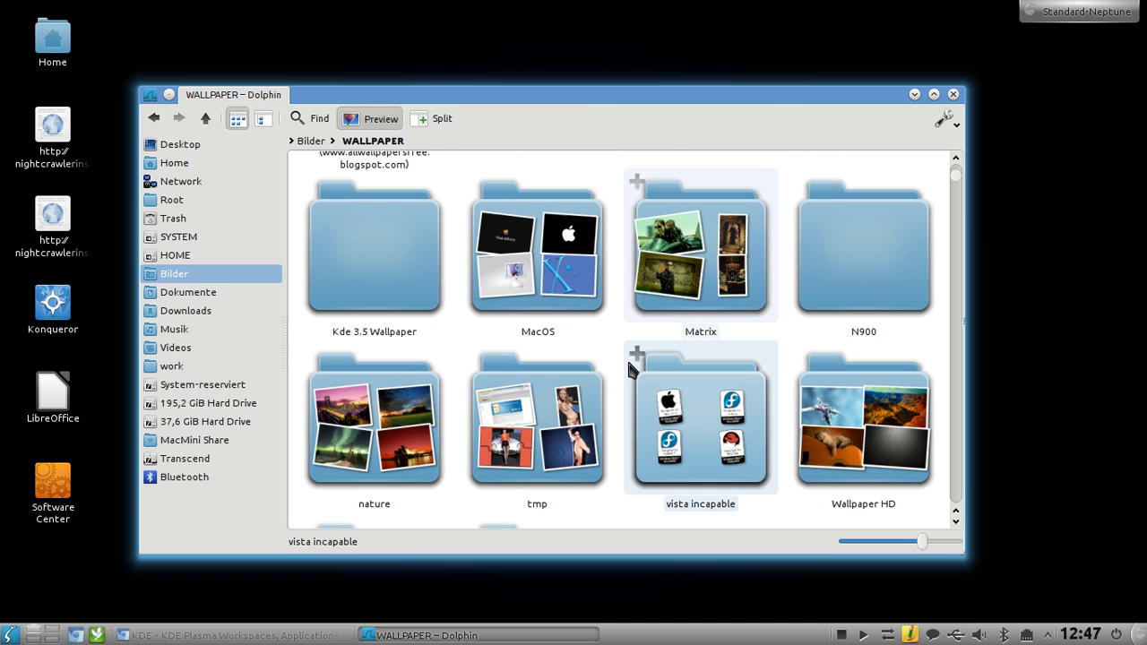
scroll(617, 344, "down", 3)
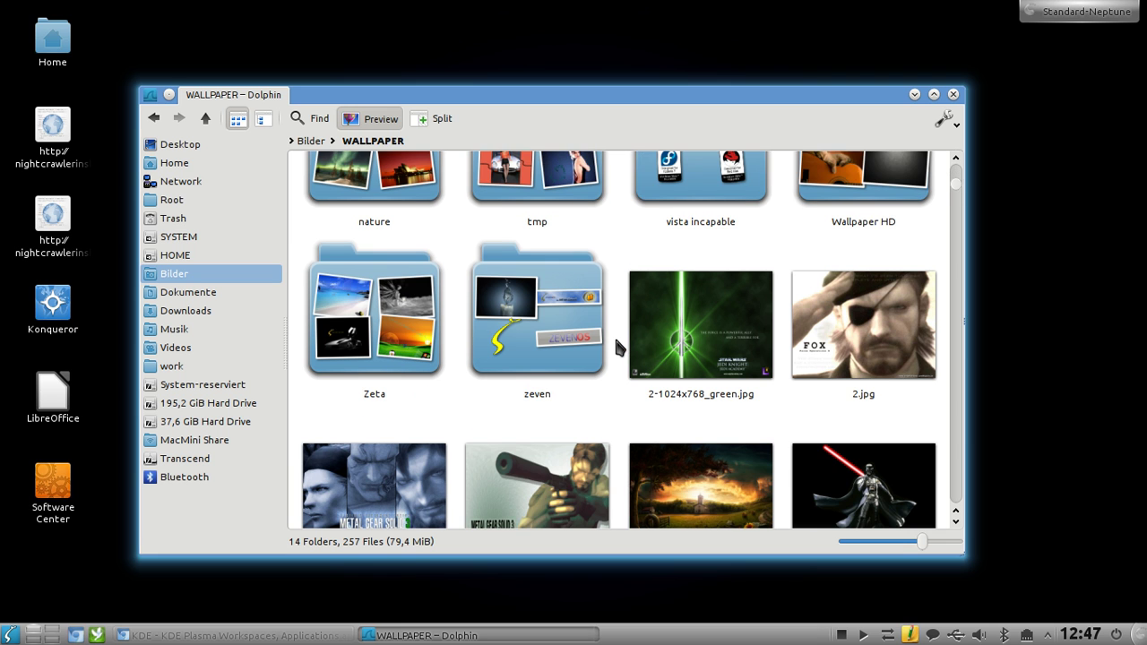
scroll(616, 347, "down", 2)
scroll(617, 347, "up", 4)
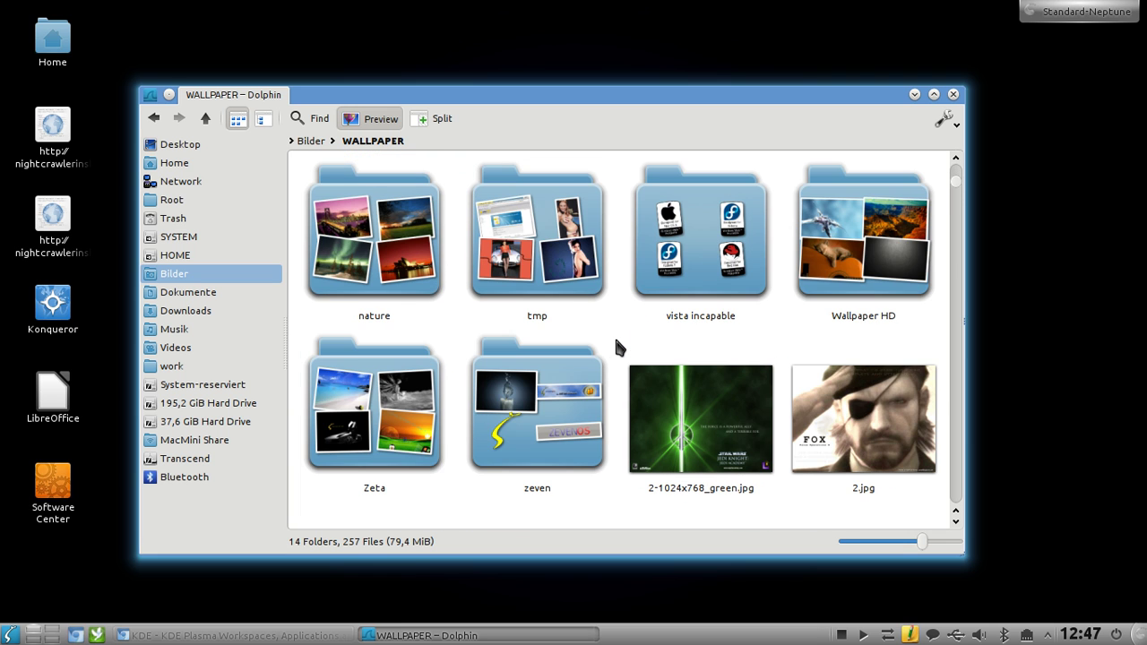
right_click(857, 271)
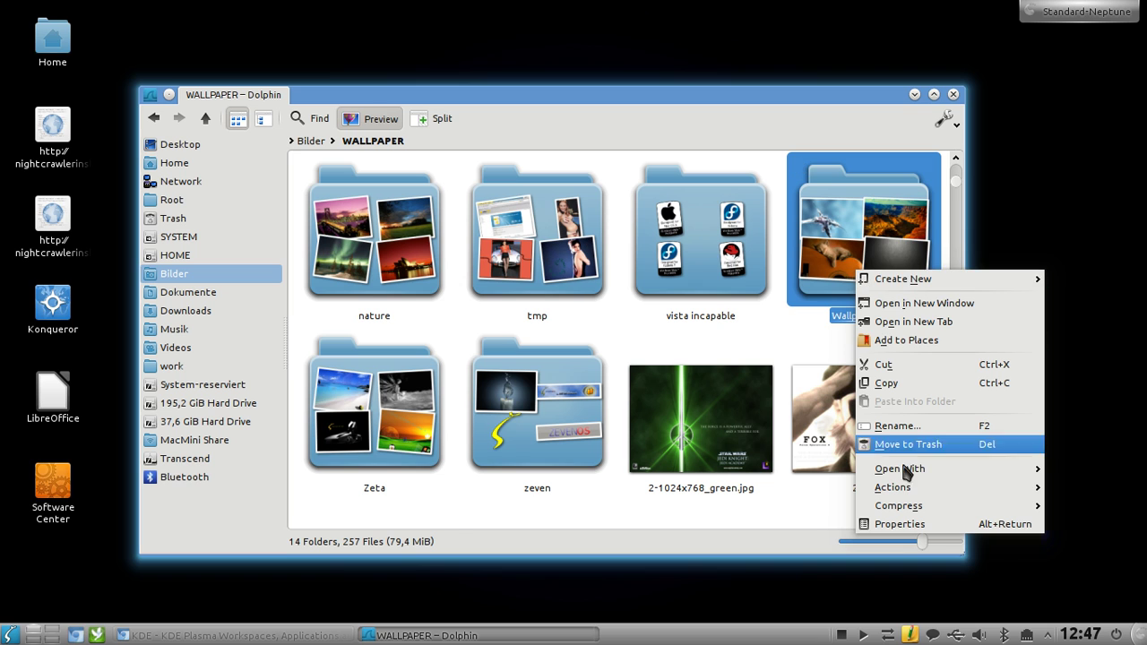
mouse_move(906, 470)
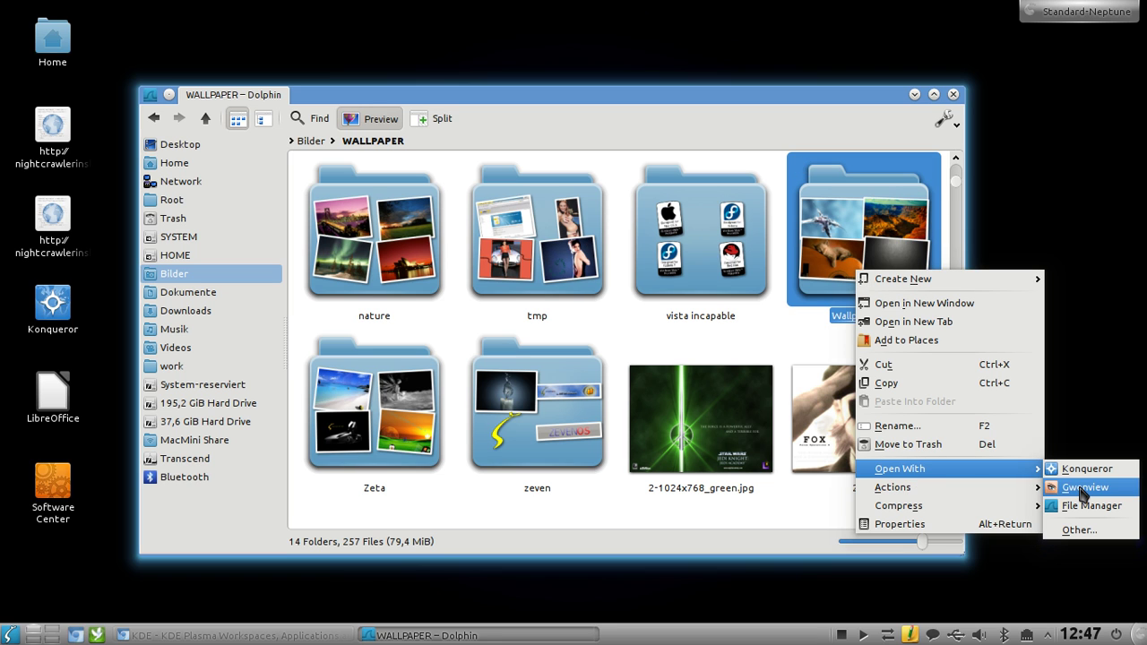
left_click(1083, 488)
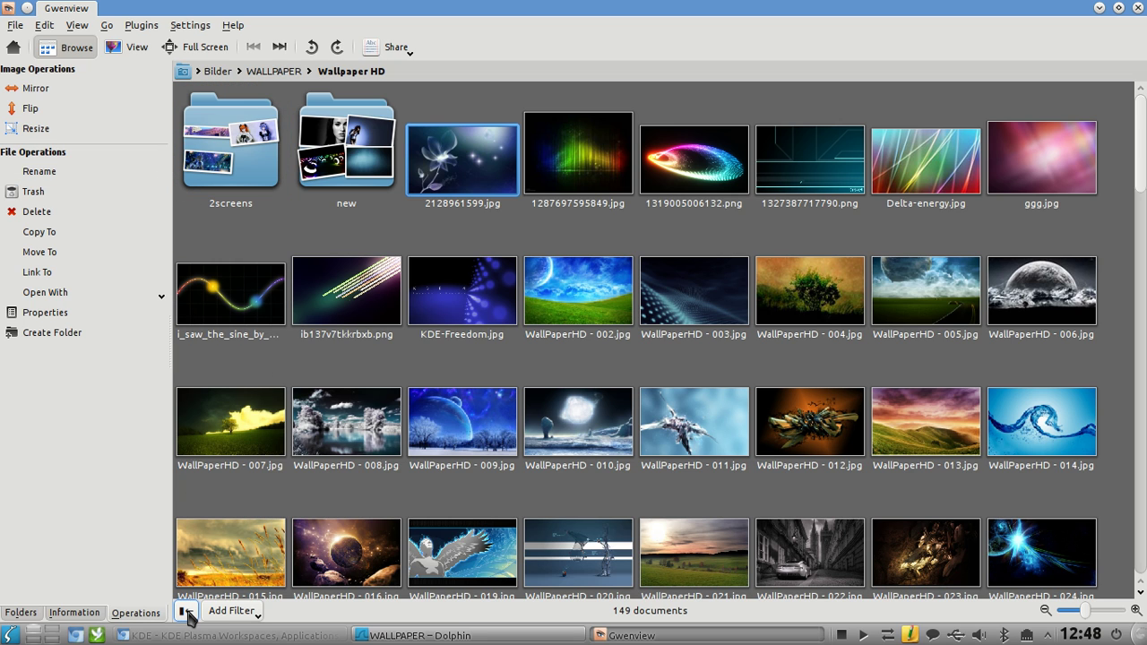
Hide and show the image browser's operations sidebar several times, leaving it shown
left_click(188, 616)
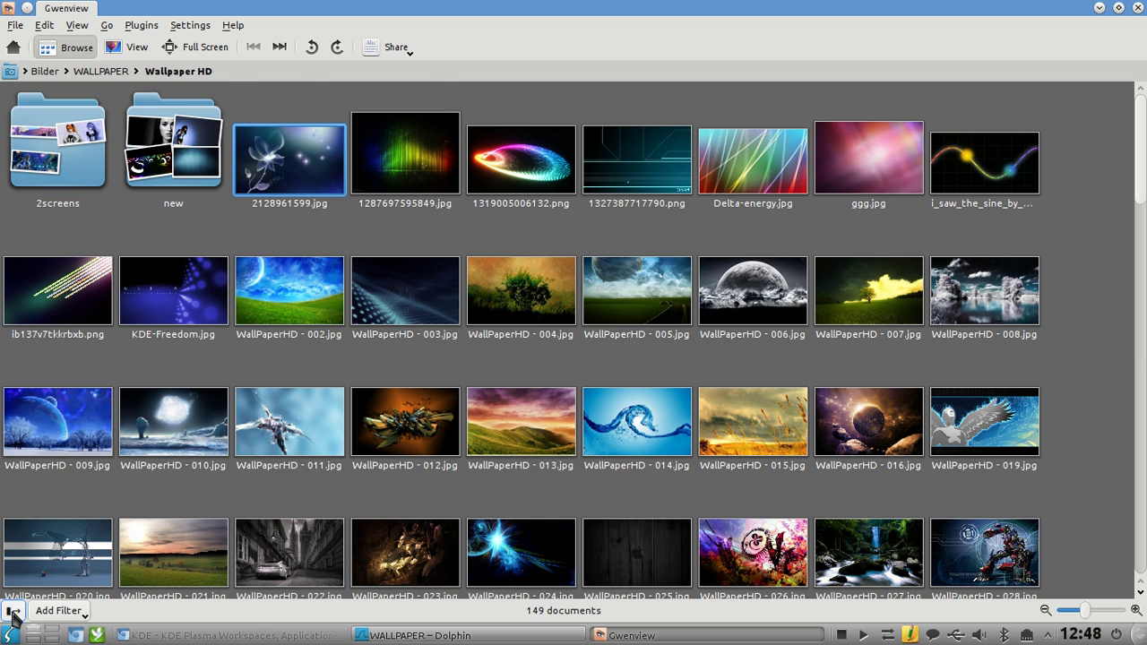
left_click(13, 615)
left_click(185, 612)
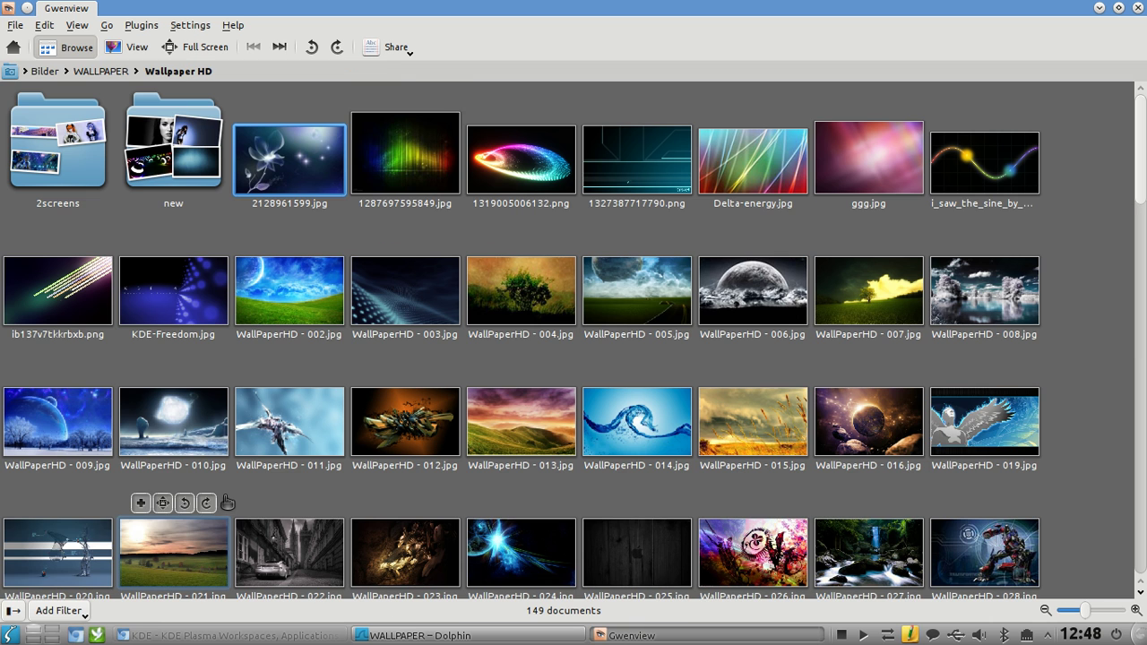
left_click(13, 613)
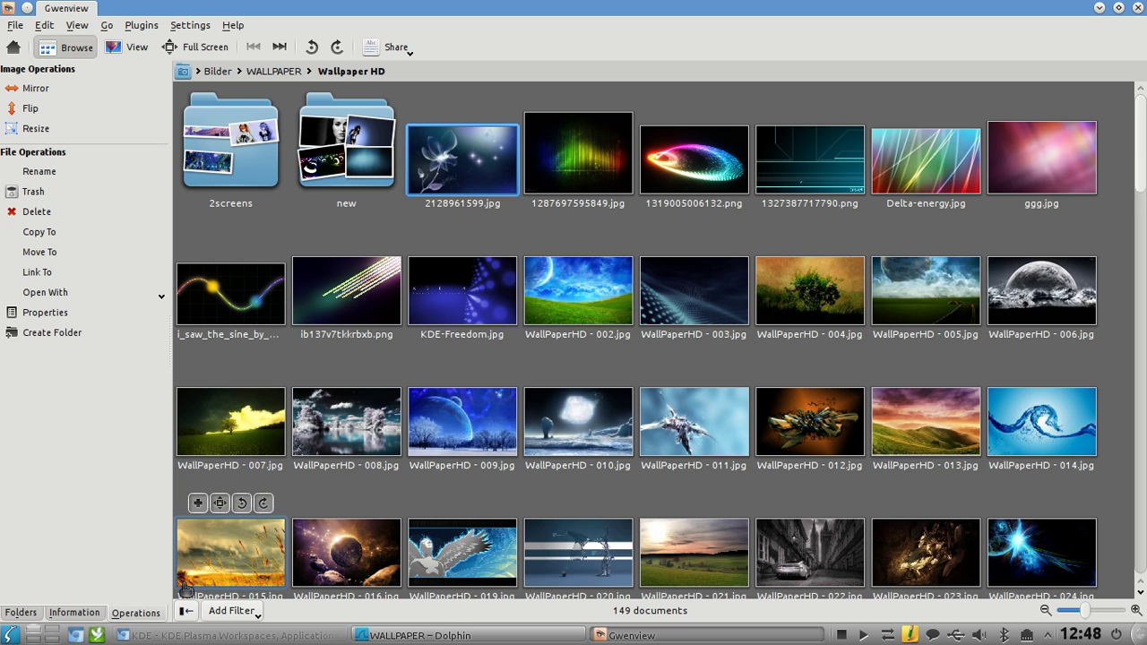
left_click(186, 613)
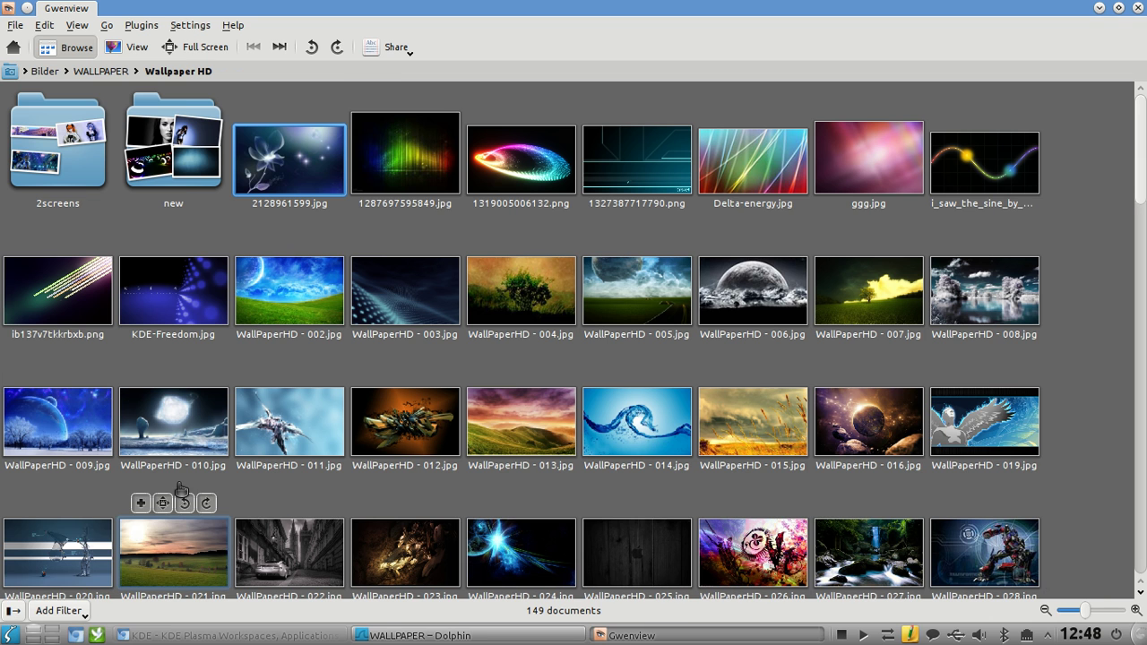
left_click(13, 613)
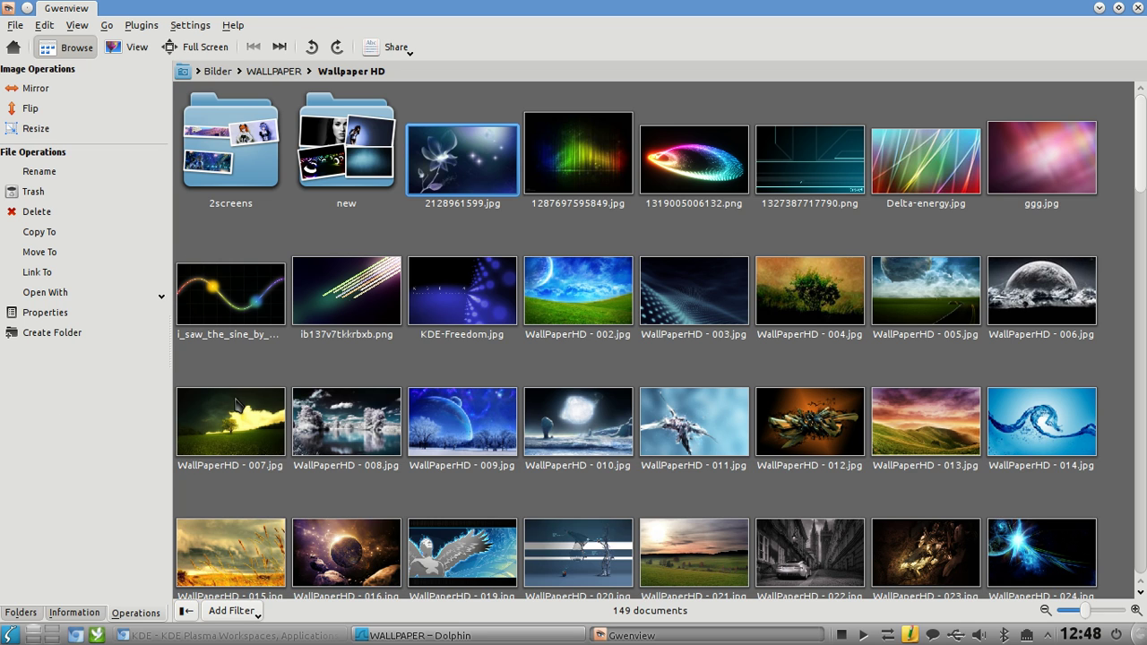
Open 2128961599.jpg, pan across its details at 100% zoom, and return the image to its fitted size
left_click(473, 179)
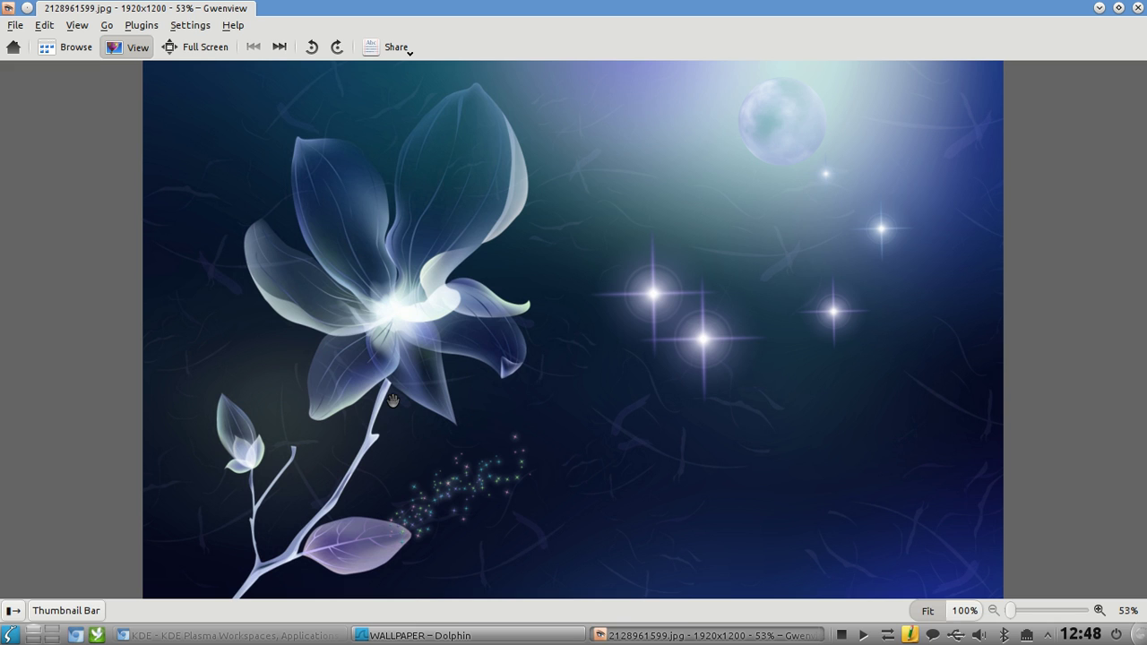
left_click(965, 612)
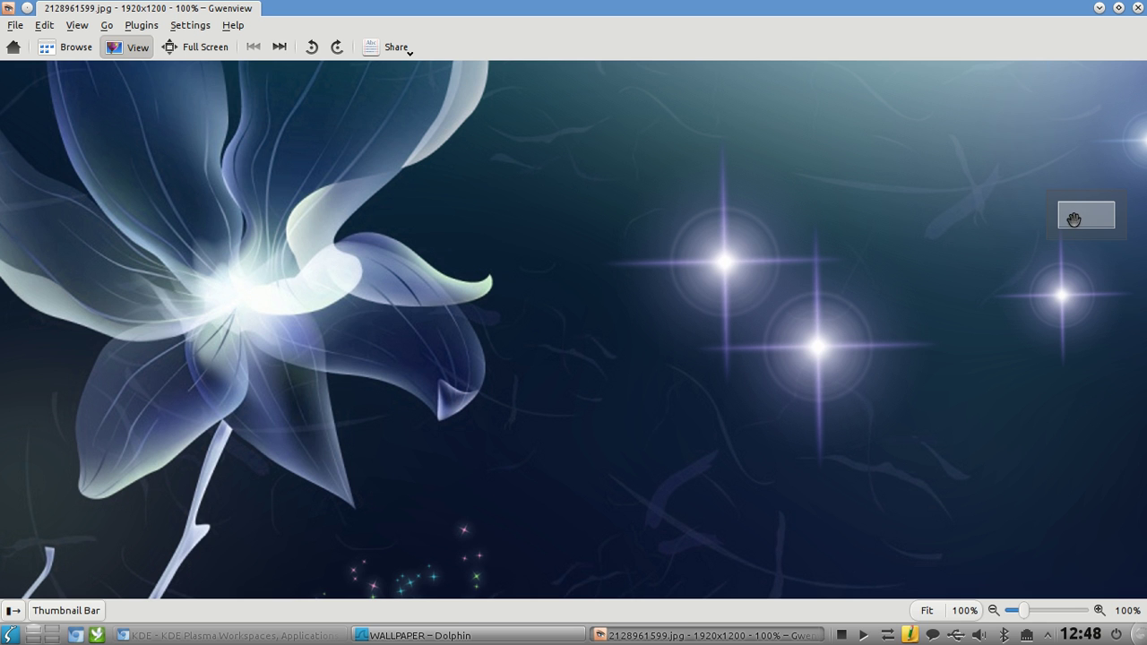
left_click_drag(1089, 216, 1102, 235)
left_click_drag(262, 298, 492, 353)
left_click_drag(231, 189, 471, 392)
left_click_drag(289, 484, 394, 371)
left_click_drag(757, 407, 586, 425)
left_click_drag(661, 369, 505, 405)
left_click_drag(825, 282, 616, 364)
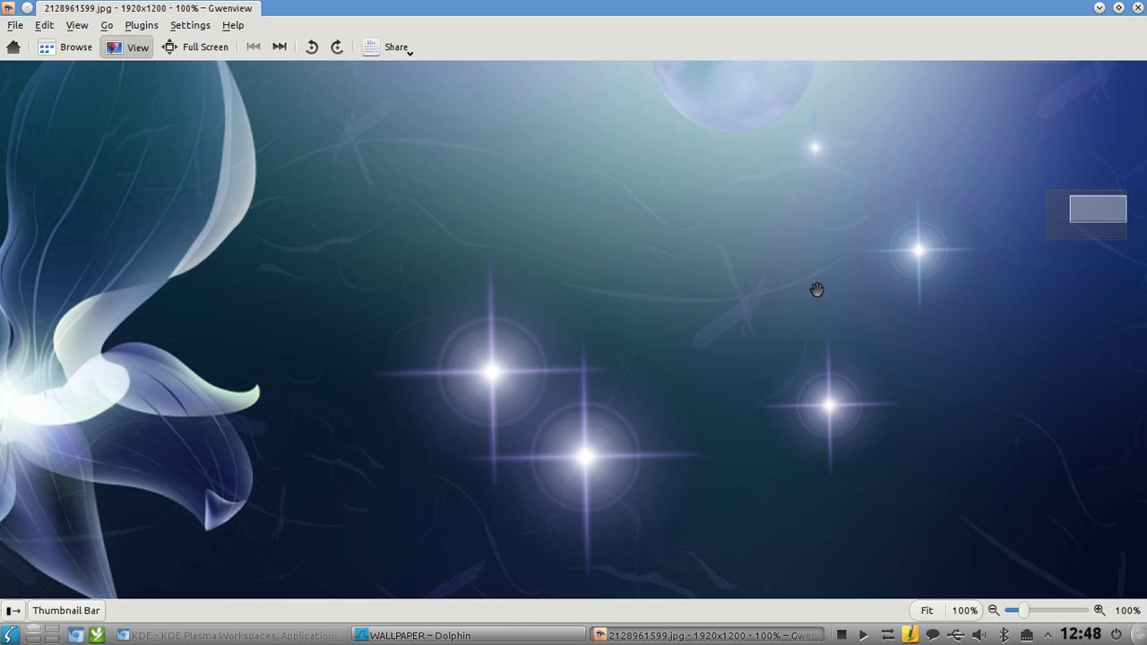
left_click_drag(918, 212, 814, 261)
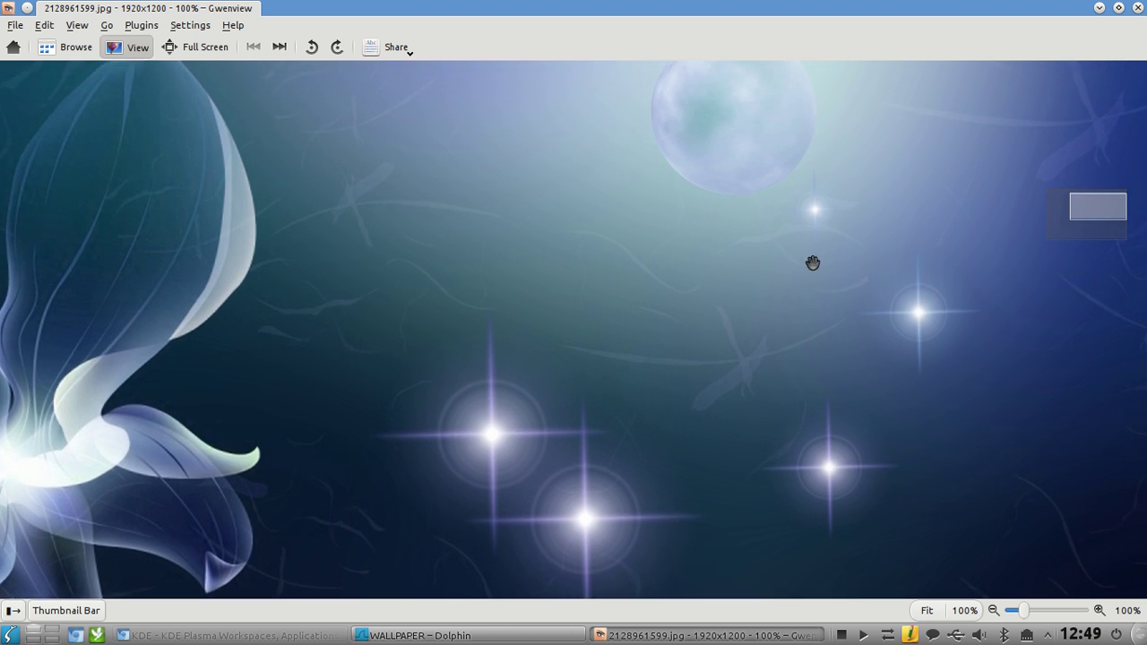
left_click_drag(931, 193, 789, 292)
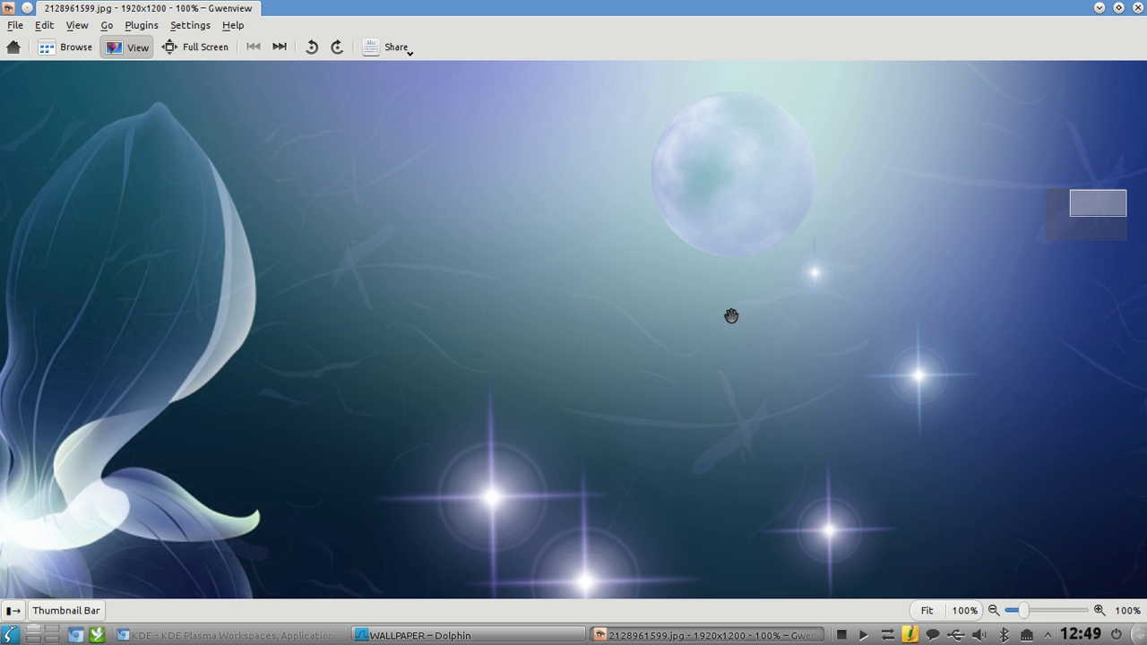
left_click_drag(527, 404, 582, 359)
left_click_drag(436, 489, 741, 187)
left_click_drag(491, 406, 562, 279)
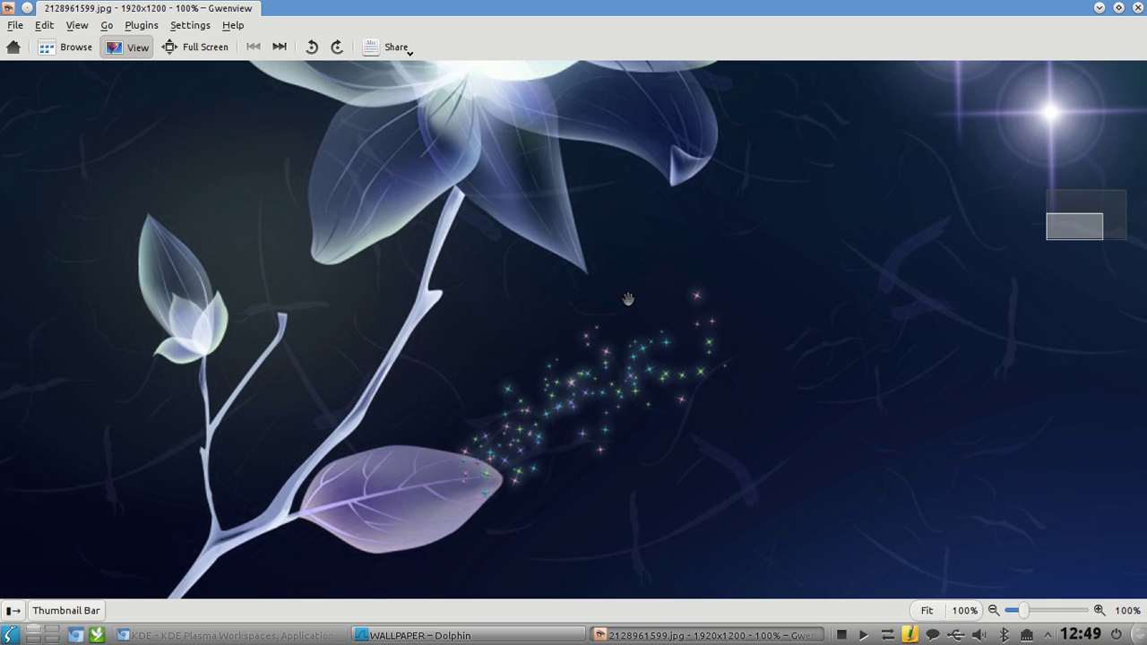
left_click_drag(524, 193, 448, 398)
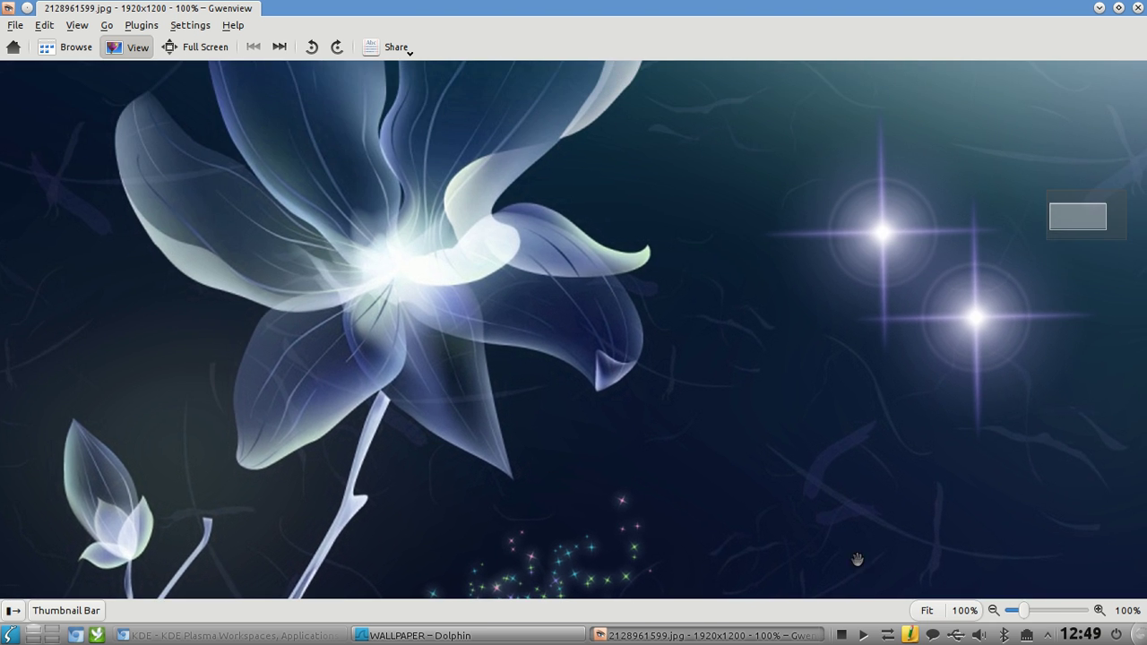
left_click(928, 611)
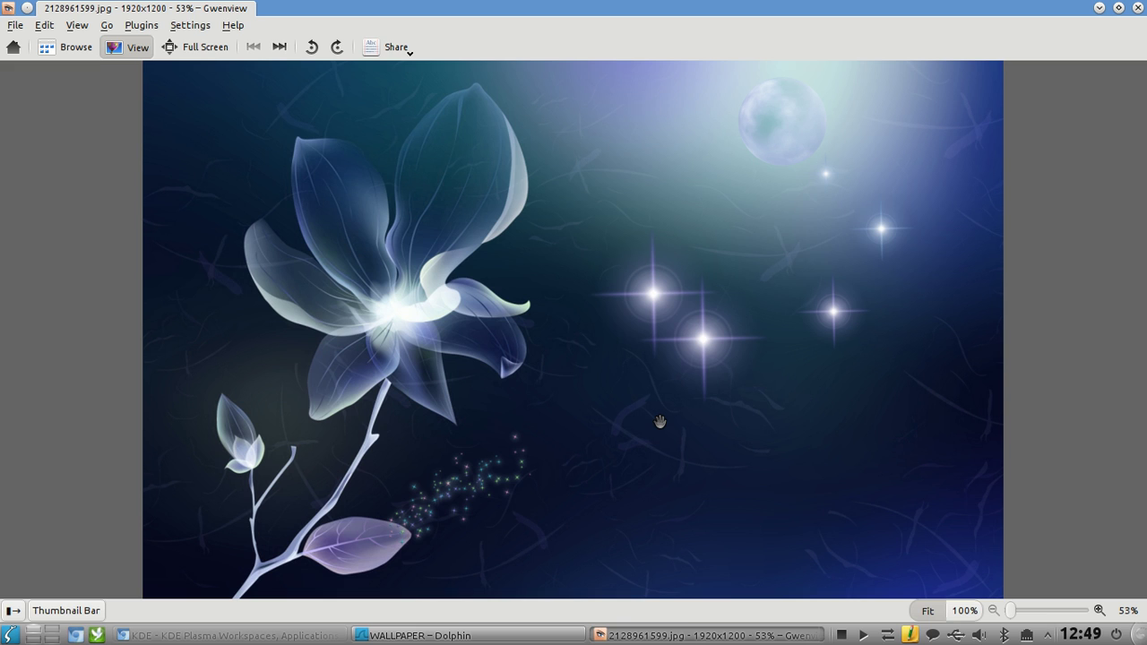
Page forward through the folder's images to ggg.jpg and back to 1319005006132.png
left_click(279, 47)
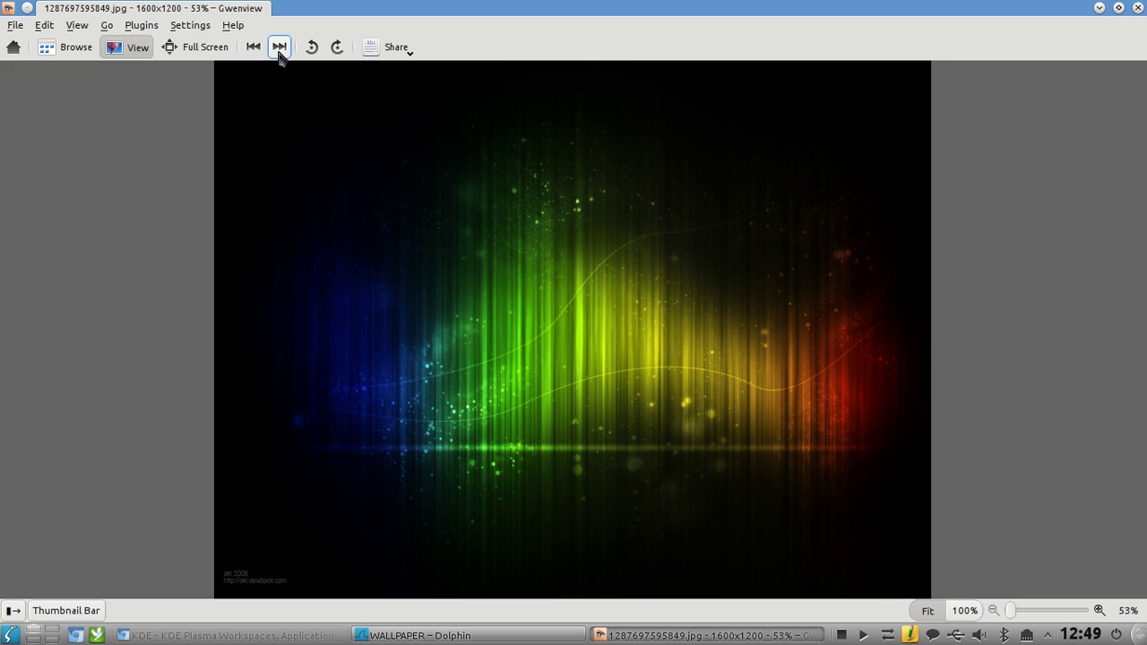
left_click(279, 49)
left_click(280, 49)
left_click(280, 49)
left_click(279, 49)
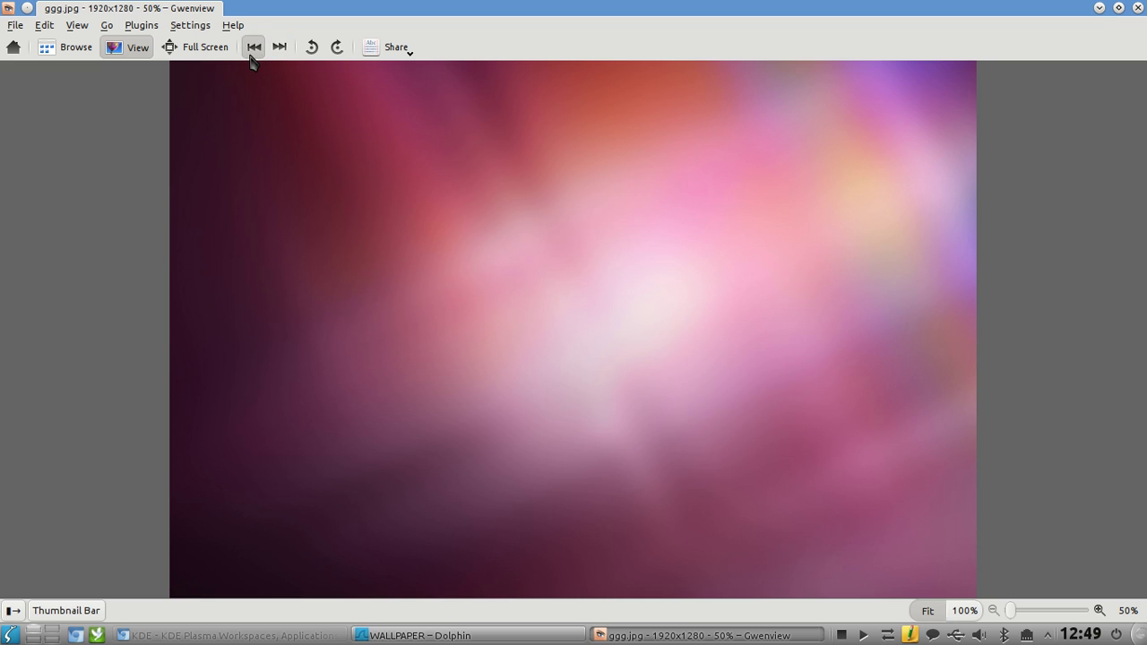
left_click(252, 54)
left_click(250, 55)
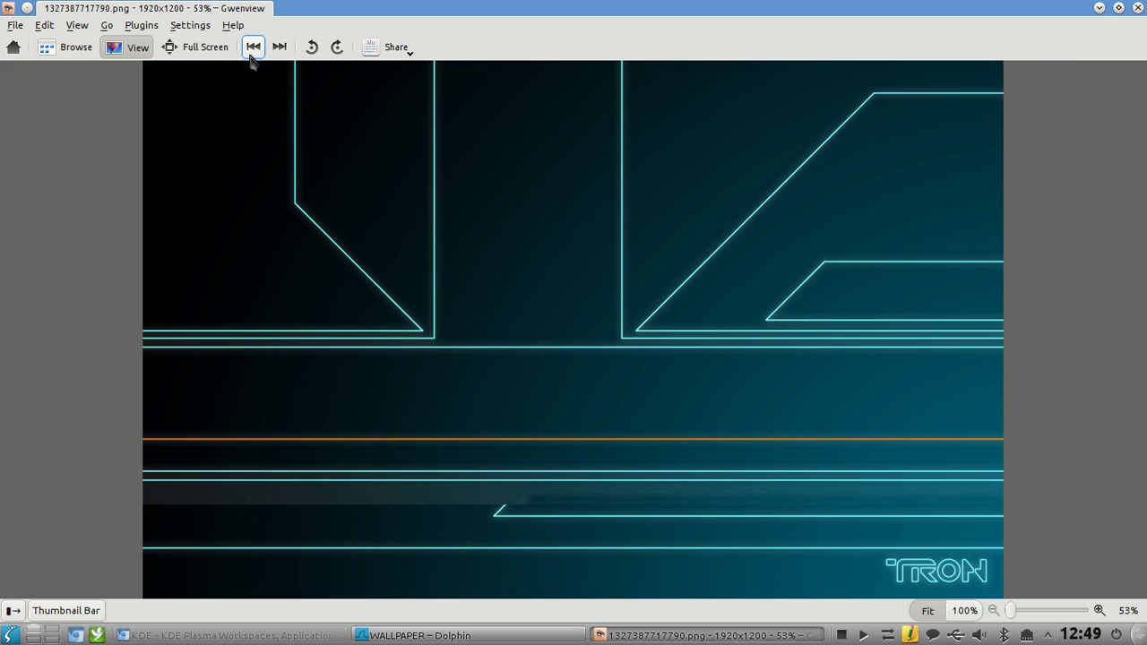
left_click(251, 56)
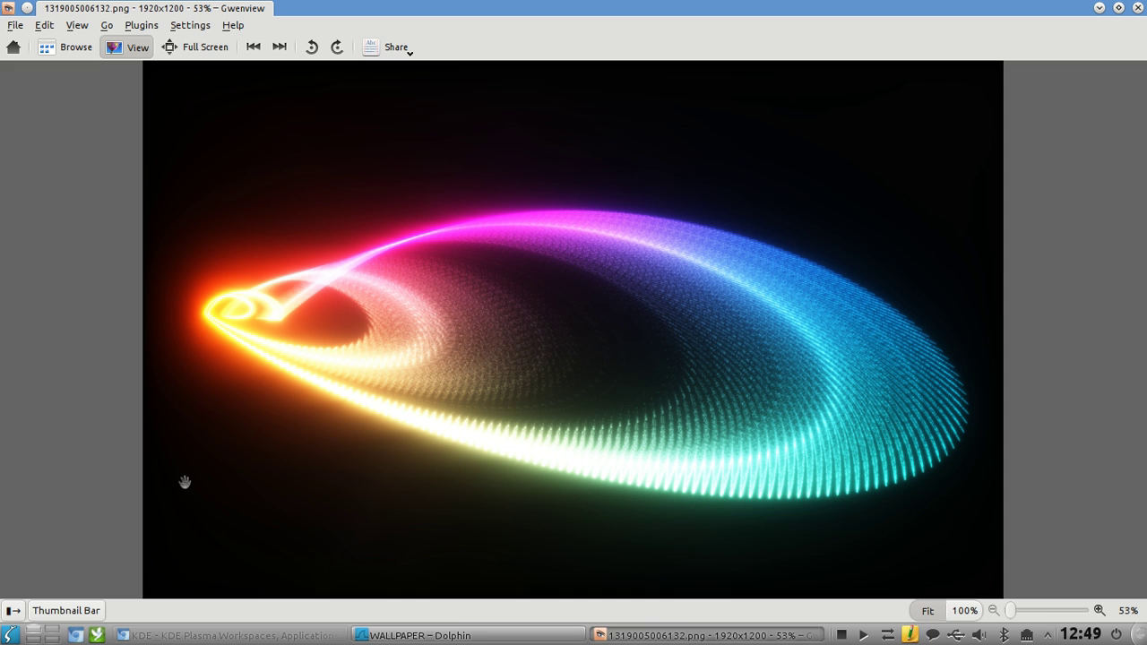
Show the operations sidebar and try out a smaller crop frame at different places on 1319005006132.png, cancelling the crop
left_click(14, 610)
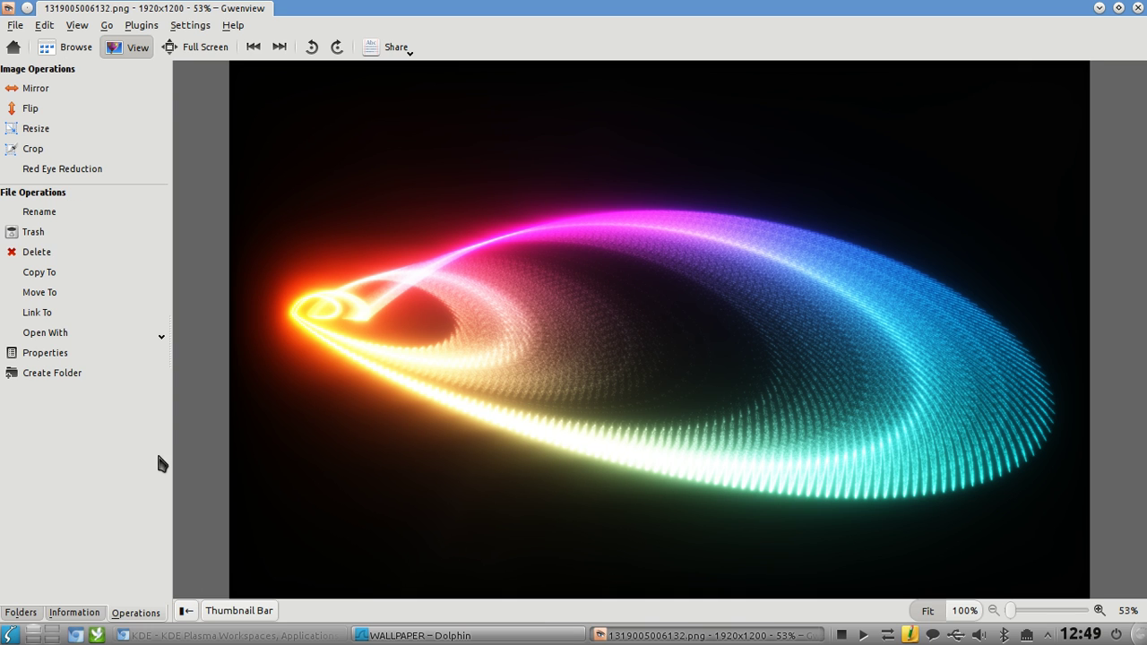
left_click(56, 154)
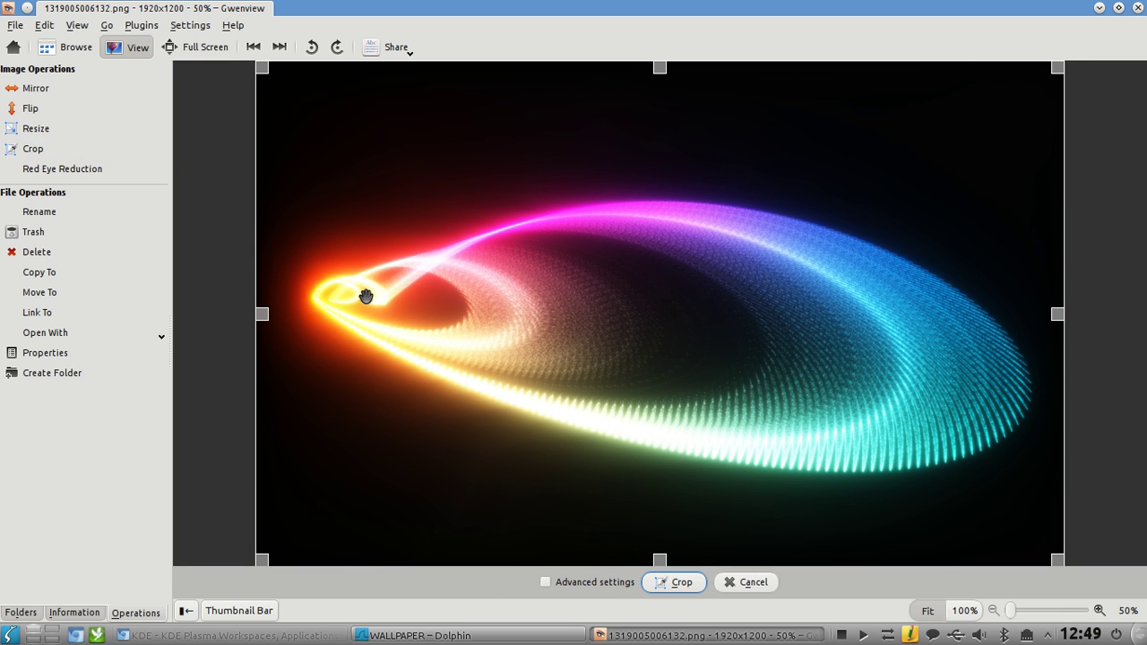
left_click_drag(260, 560, 600, 343)
left_click_drag(748, 252, 631, 380)
left_click_drag(779, 293, 799, 321)
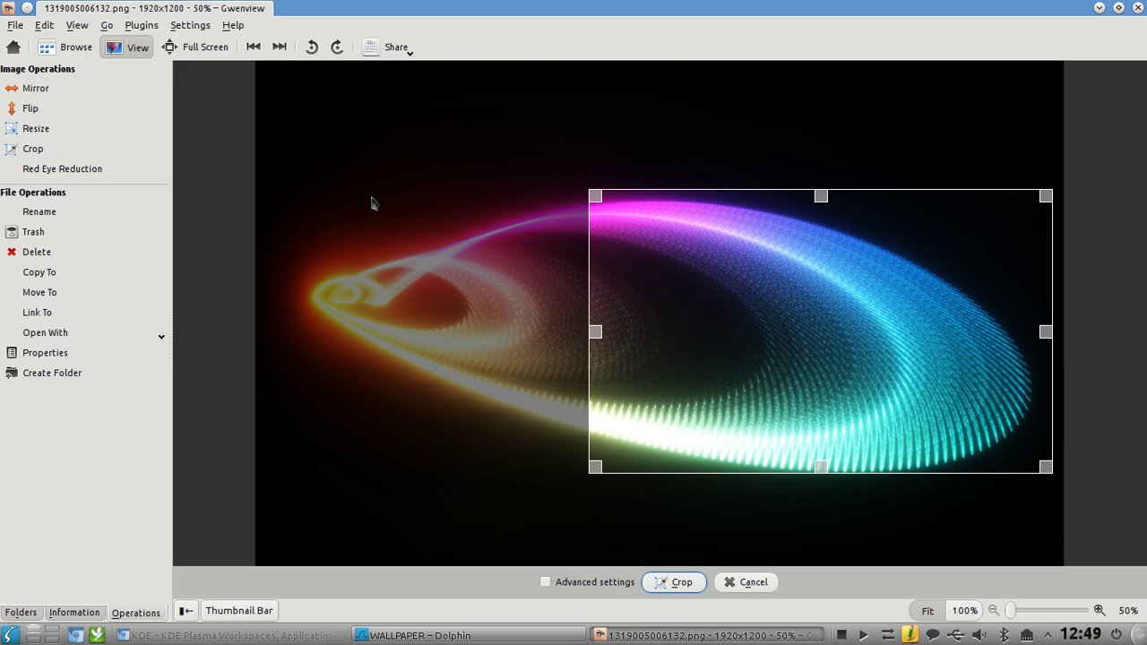
left_click_drag(863, 325, 485, 302)
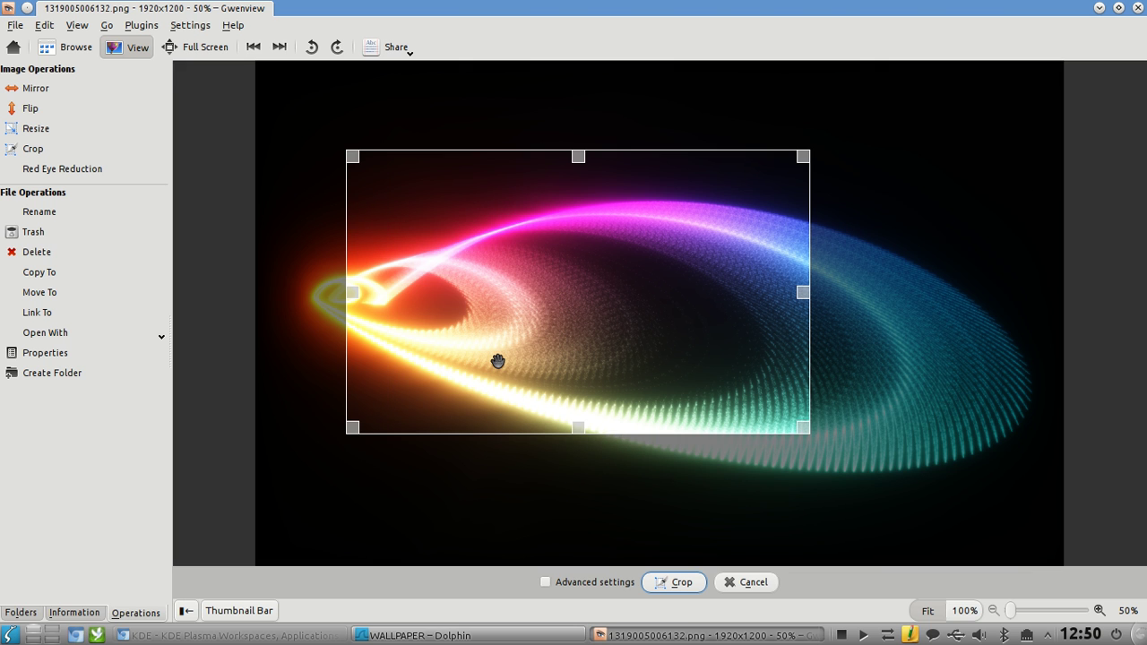
left_click(758, 583)
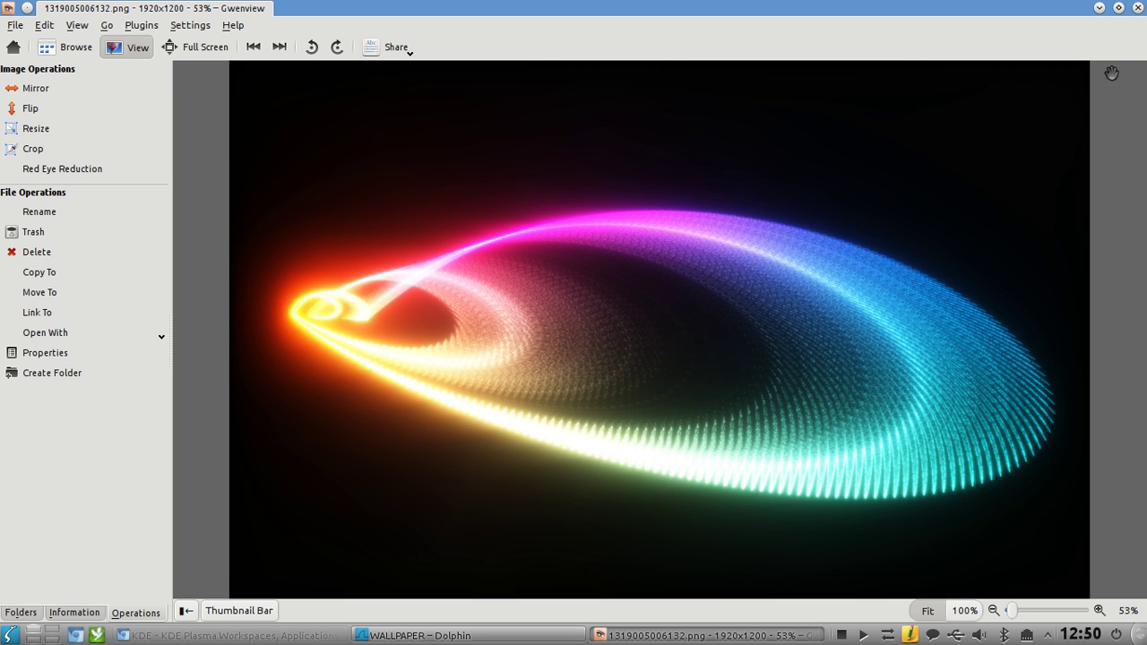
Close the image viewer, minimize the WALLPAPER file manager window, and switch to the KDE 4.8 announcement in Chromium
left_click(1138, 8)
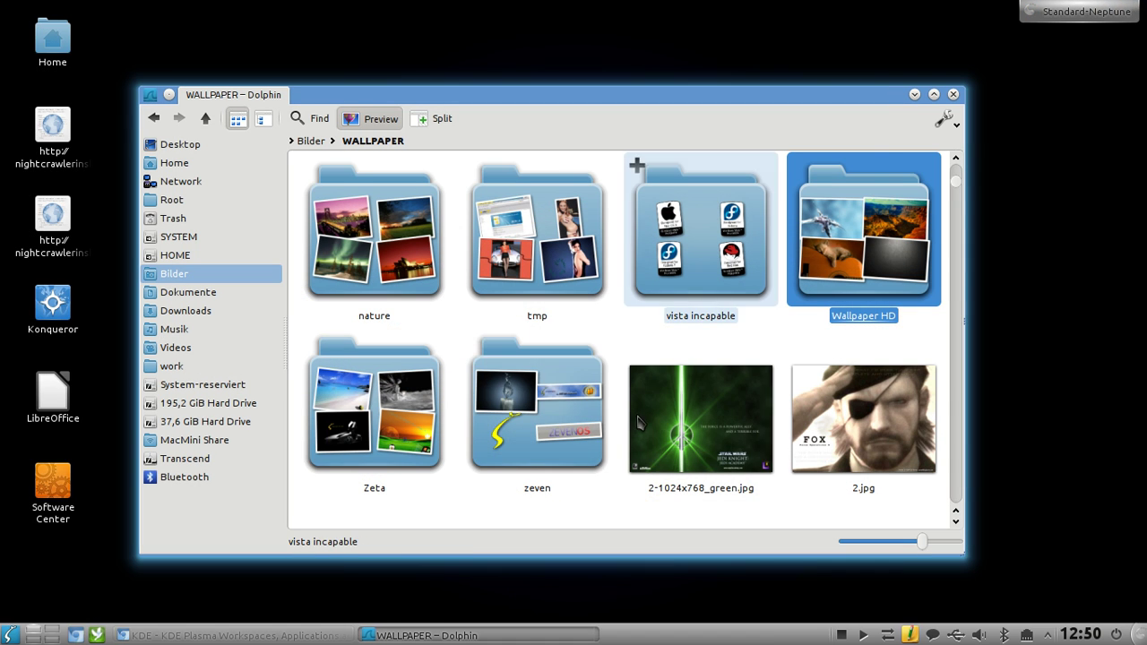
left_click(914, 94)
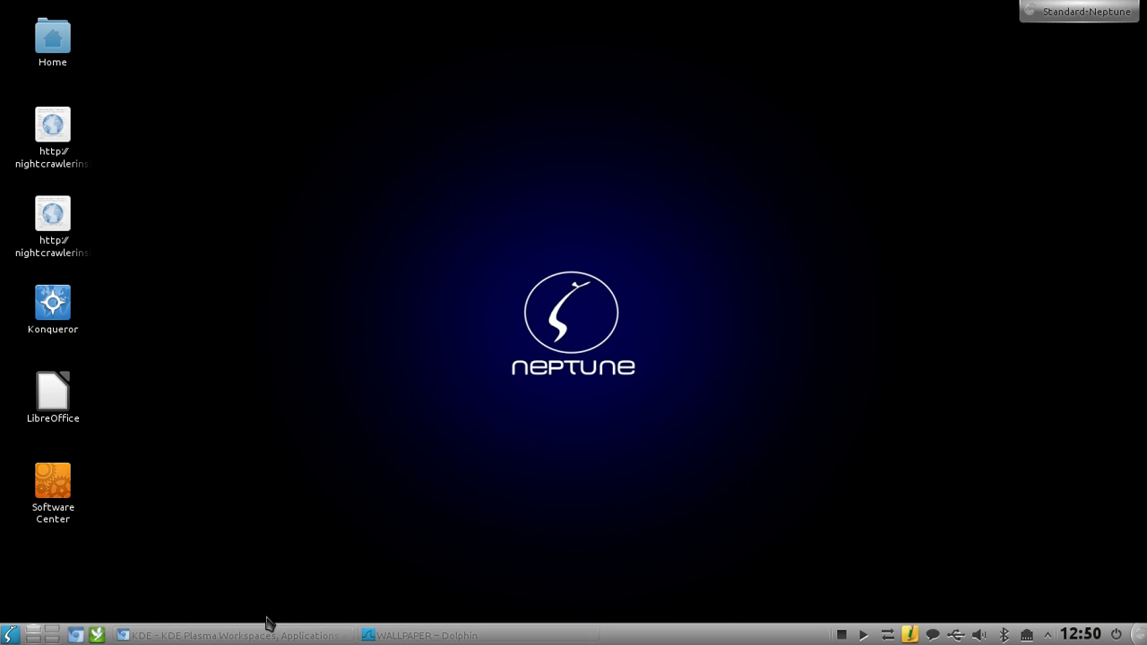
left_click(242, 635)
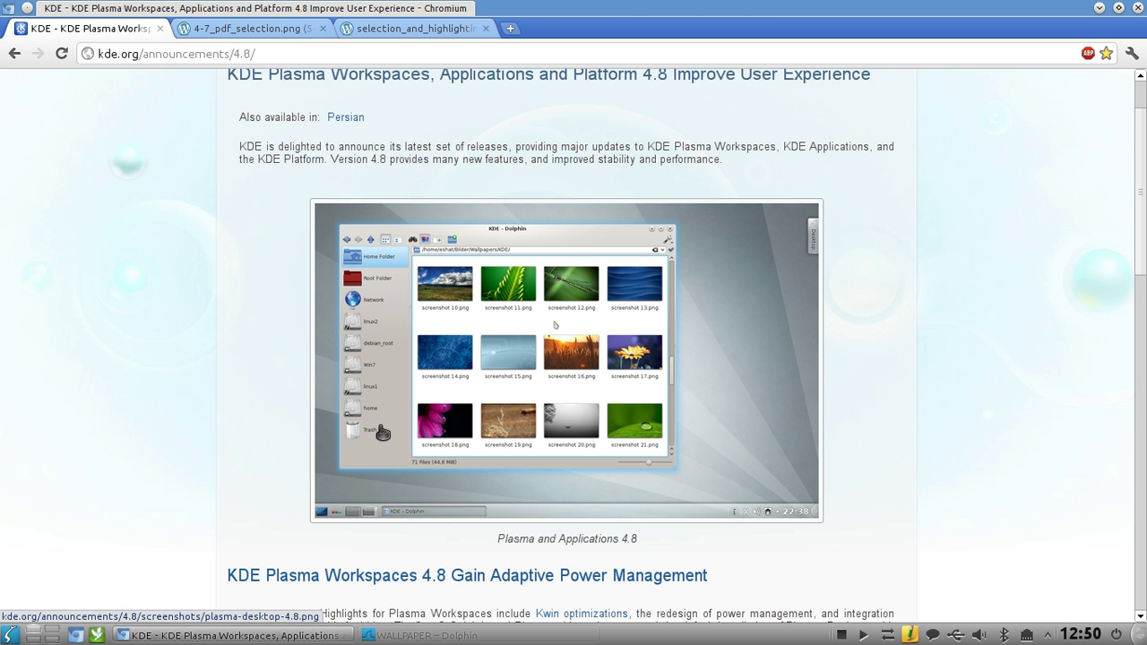
Compare the PDF text selection in 4-7_pdf_selection.png with that in selection_and_highlighting_pdf_selection.png
left_click(224, 40)
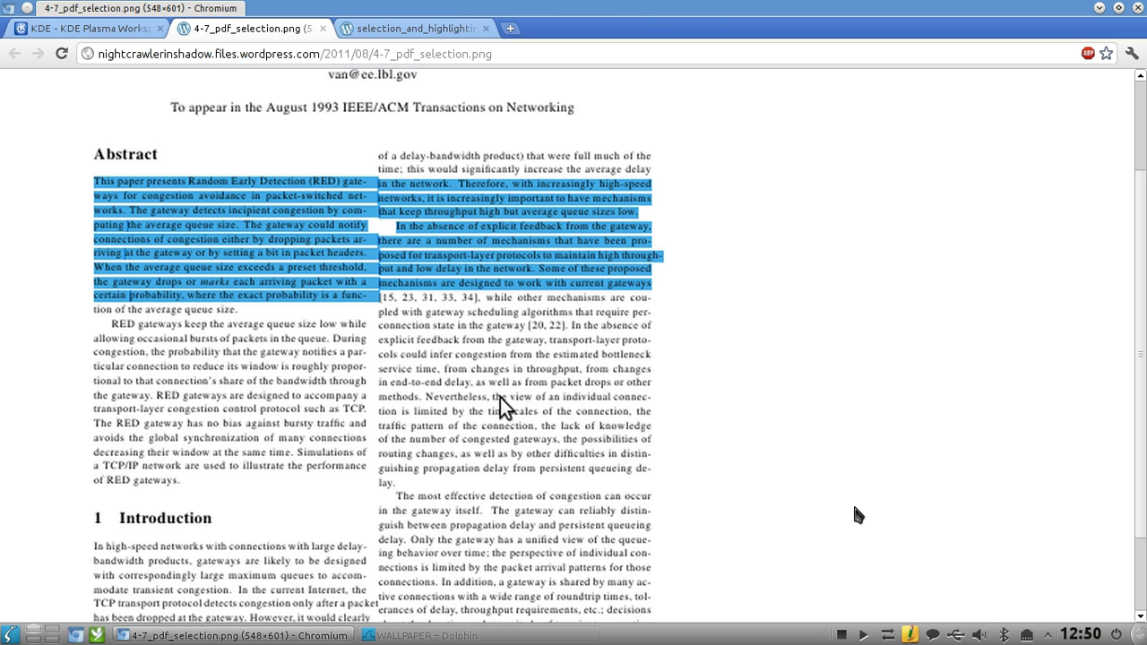
scroll(853, 514, "up", 3)
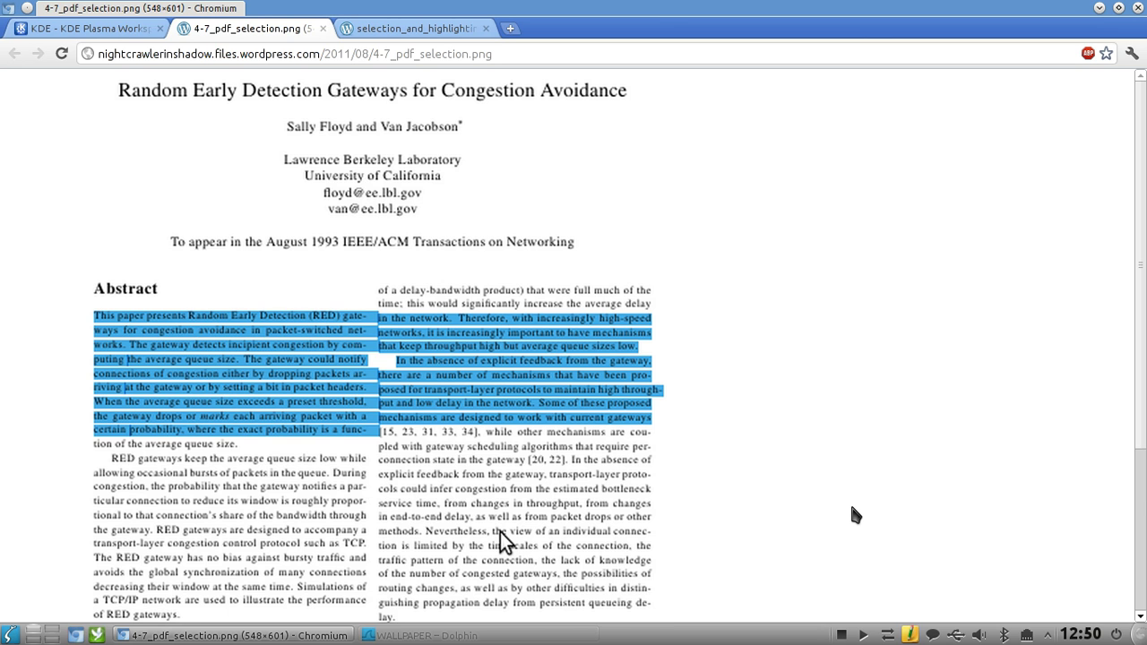
scroll(853, 513, "down", 2)
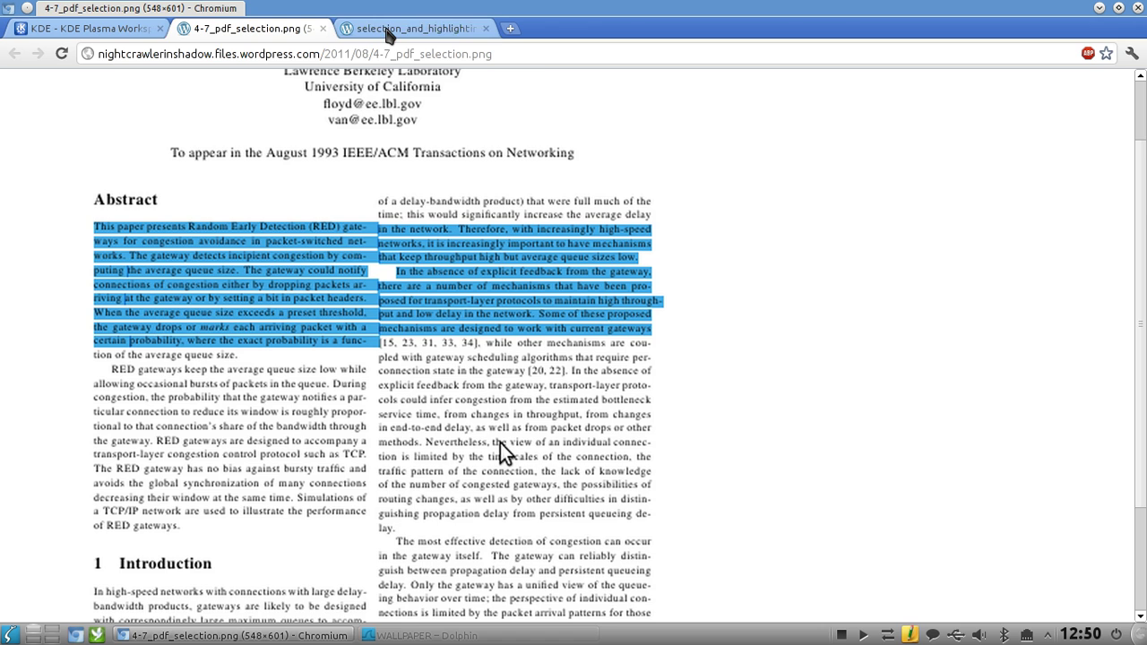
left_click(389, 31)
scroll(525, 441, "up", 1)
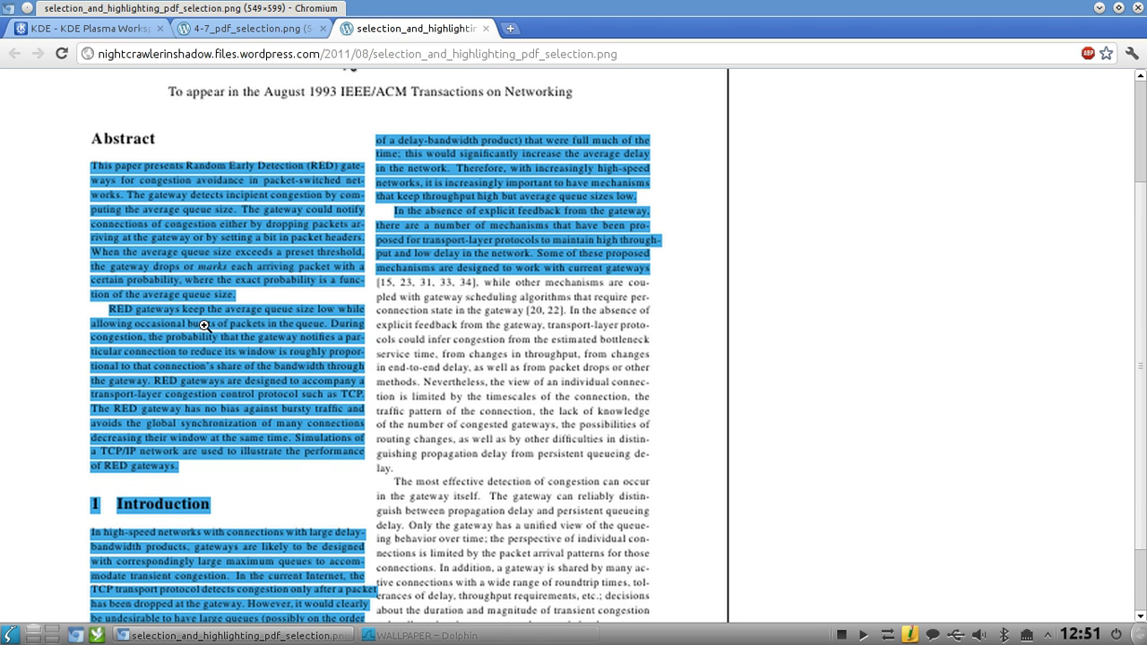
scroll(328, 400, "down", 2)
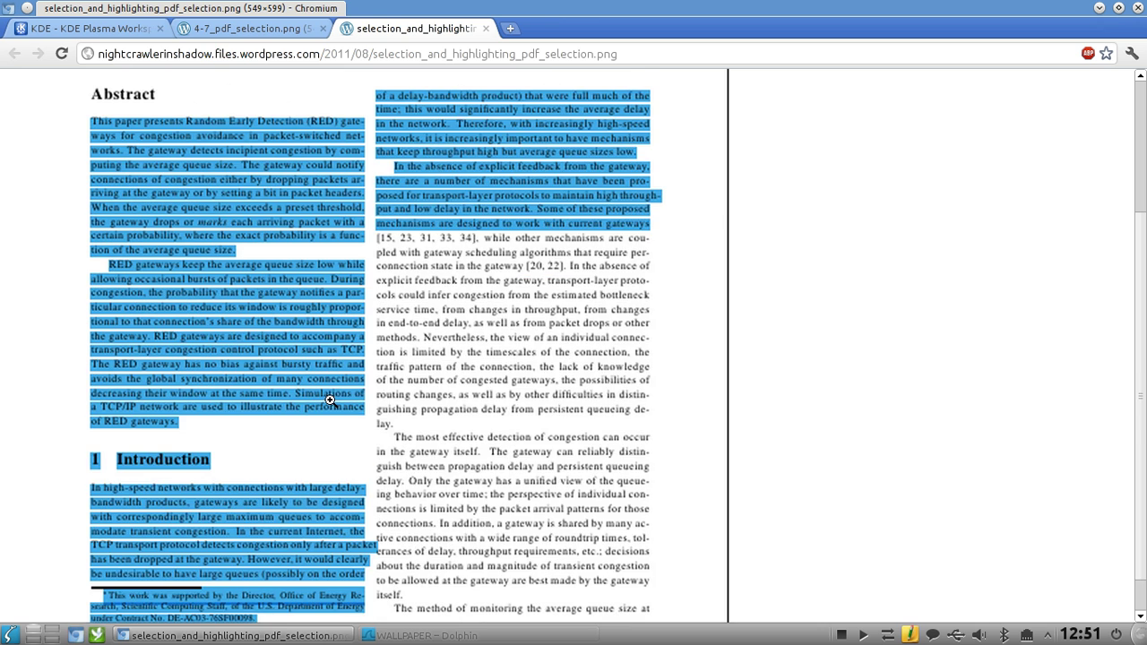
scroll(334, 414, "up", 2)
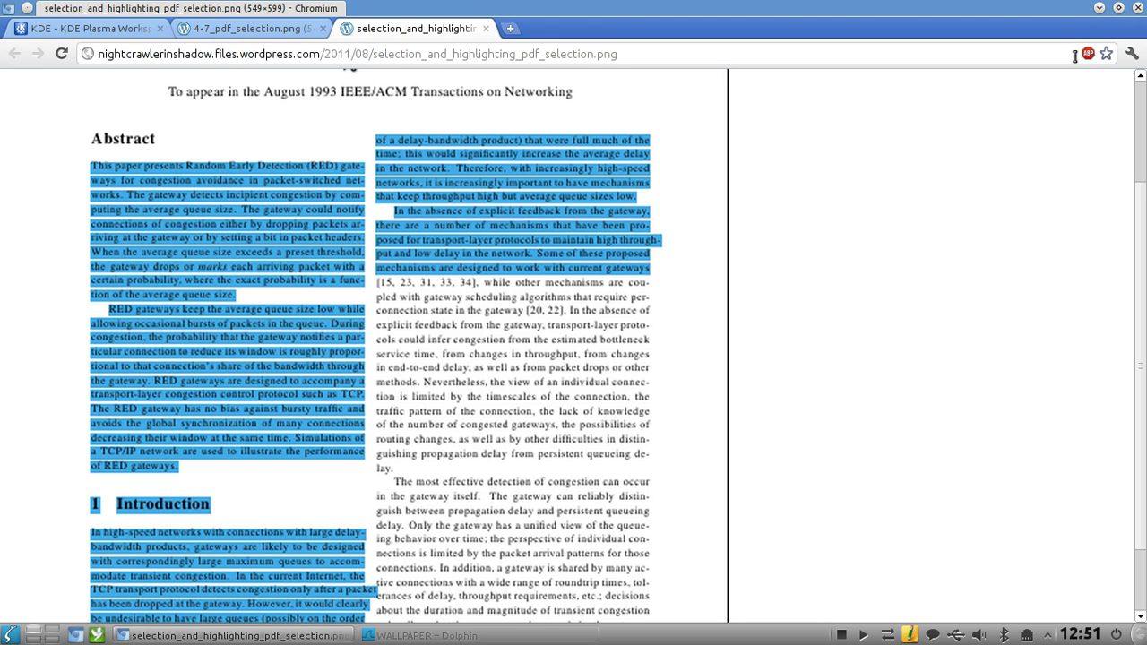
Minimize the browser and open the energy saving settings from the Battery Monitor
left_click(1099, 8)
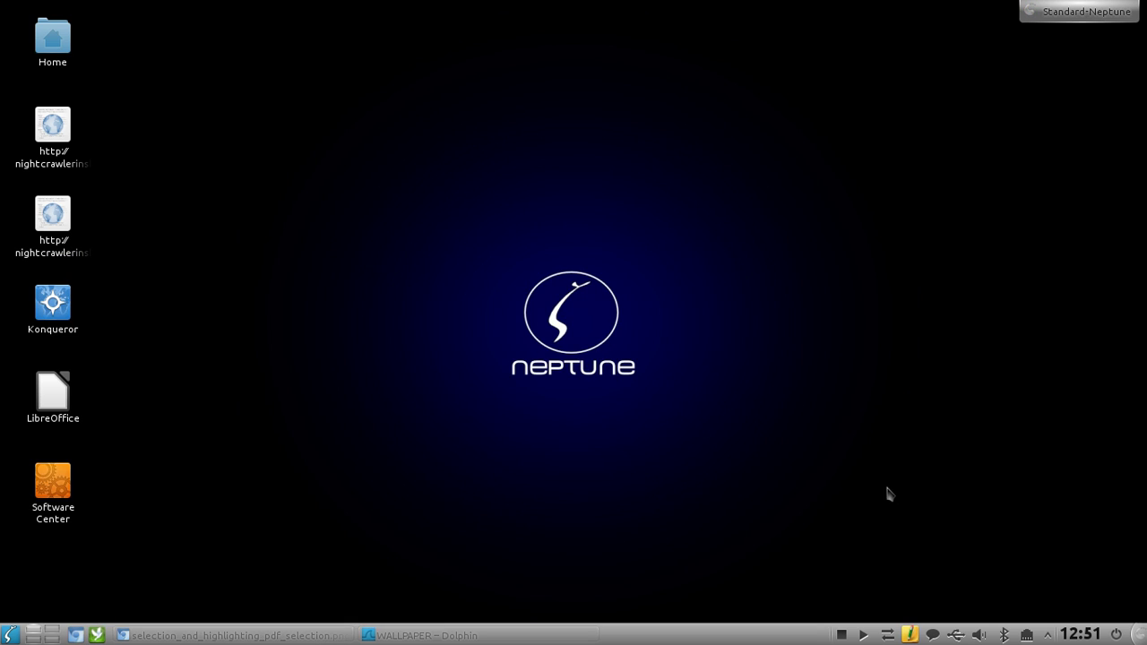
left_click(1048, 635)
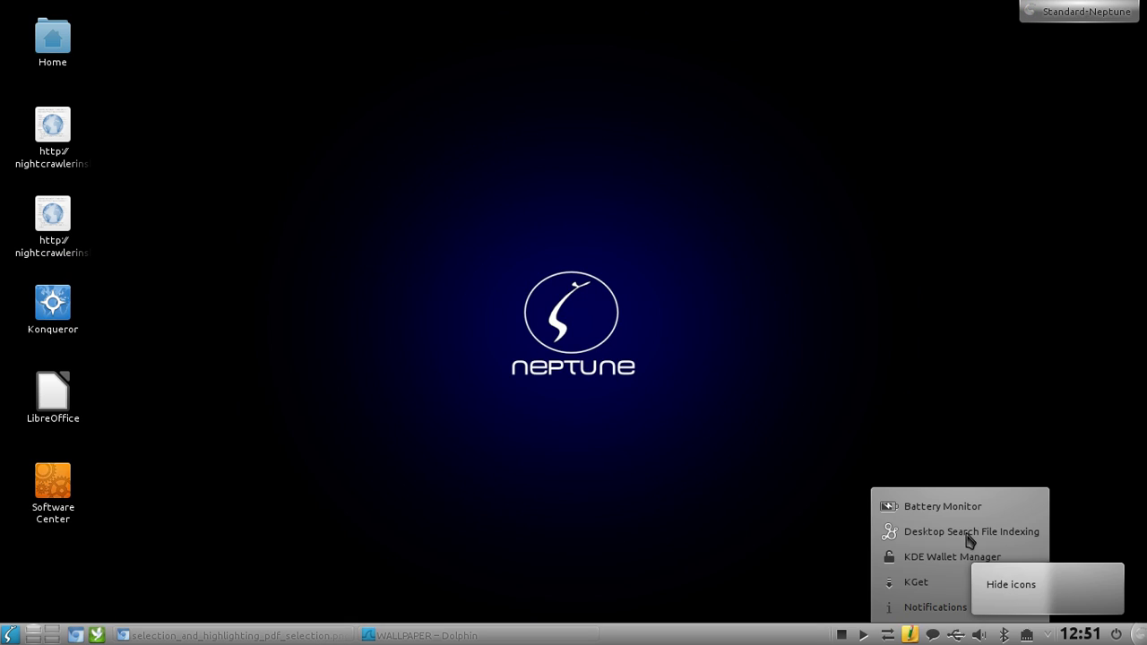
left_click(961, 511)
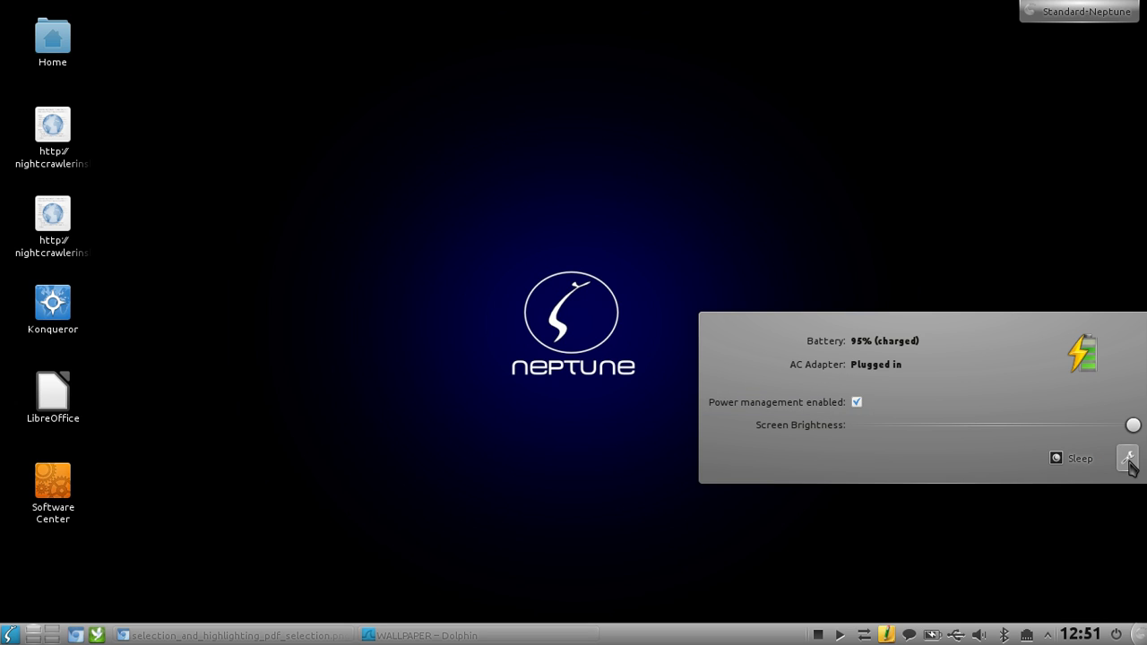
left_click(1127, 460)
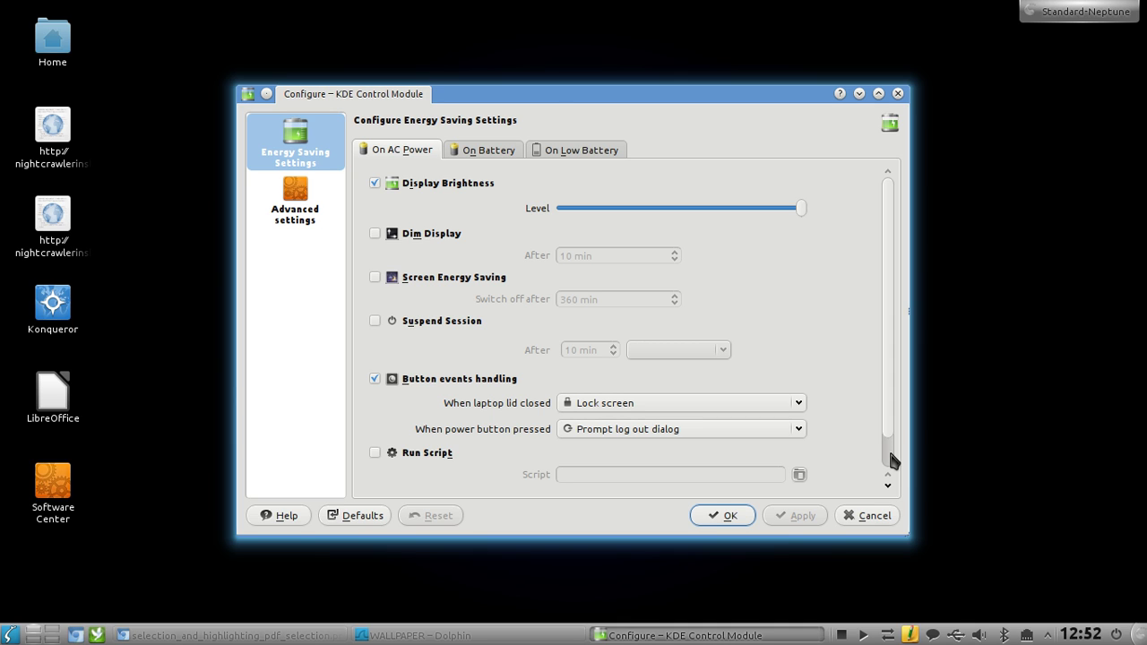
Move the energy settings window higher on the desktop and briefly show the available desktop activities
left_click_drag(549, 93, 546, 30)
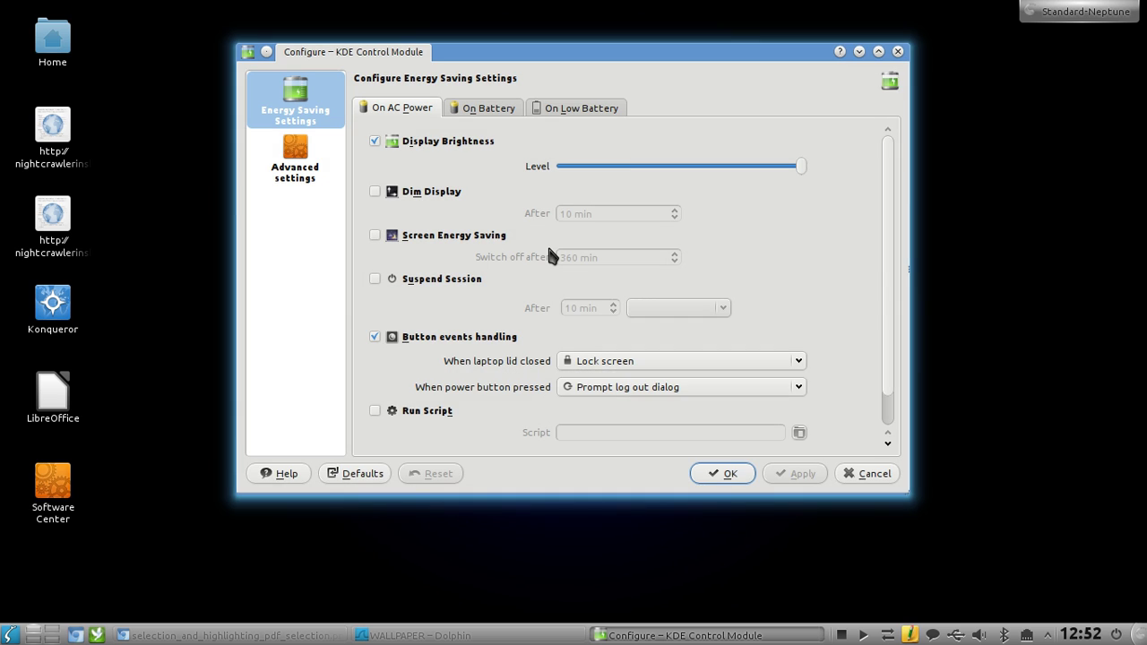
key("super+q")
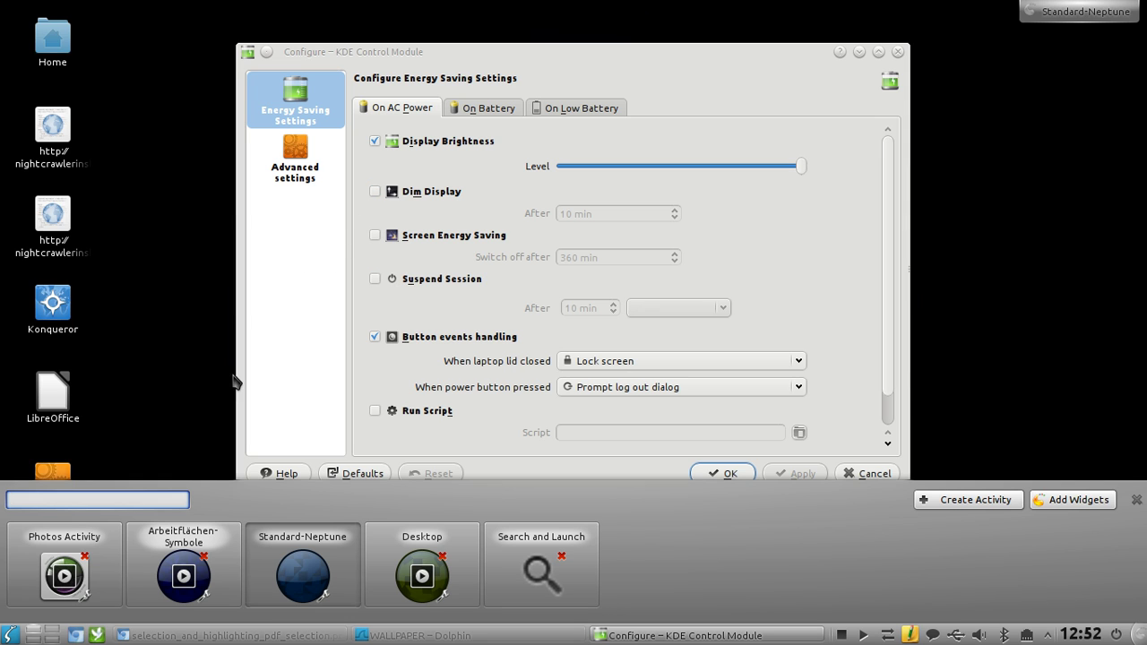
left_click(371, 311)
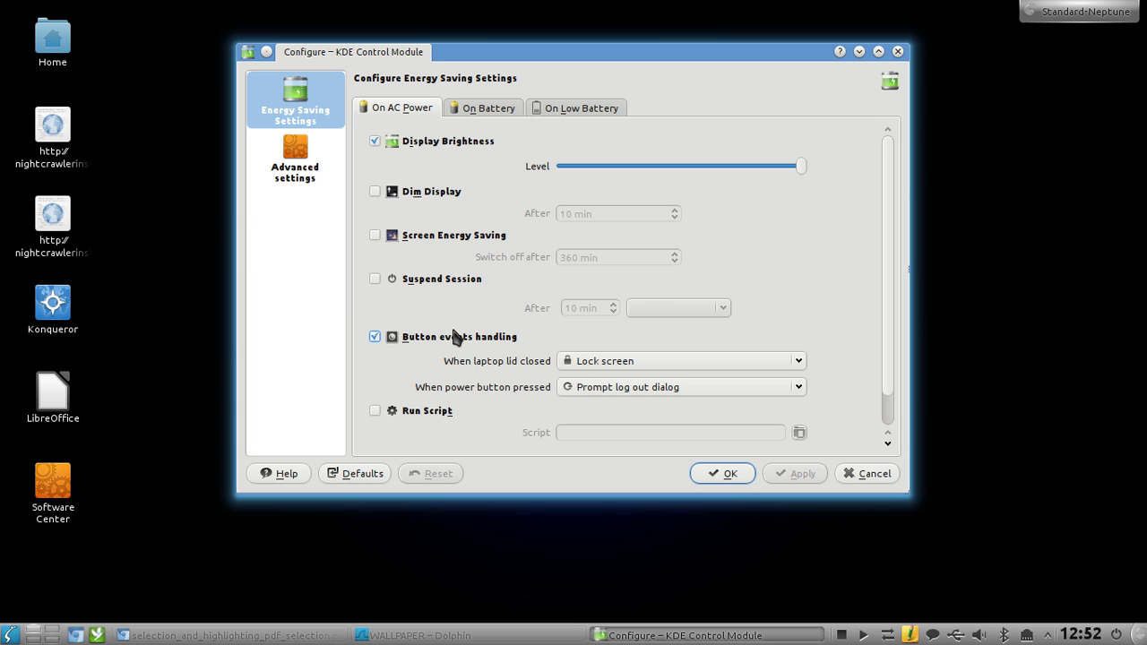
Enlarge the energy settings window so that all On AC Power options fit without scrolling, and reposition it near the desktop's centre
left_click_drag(472, 52, 449, 55)
scroll(870, 420, "down", 1)
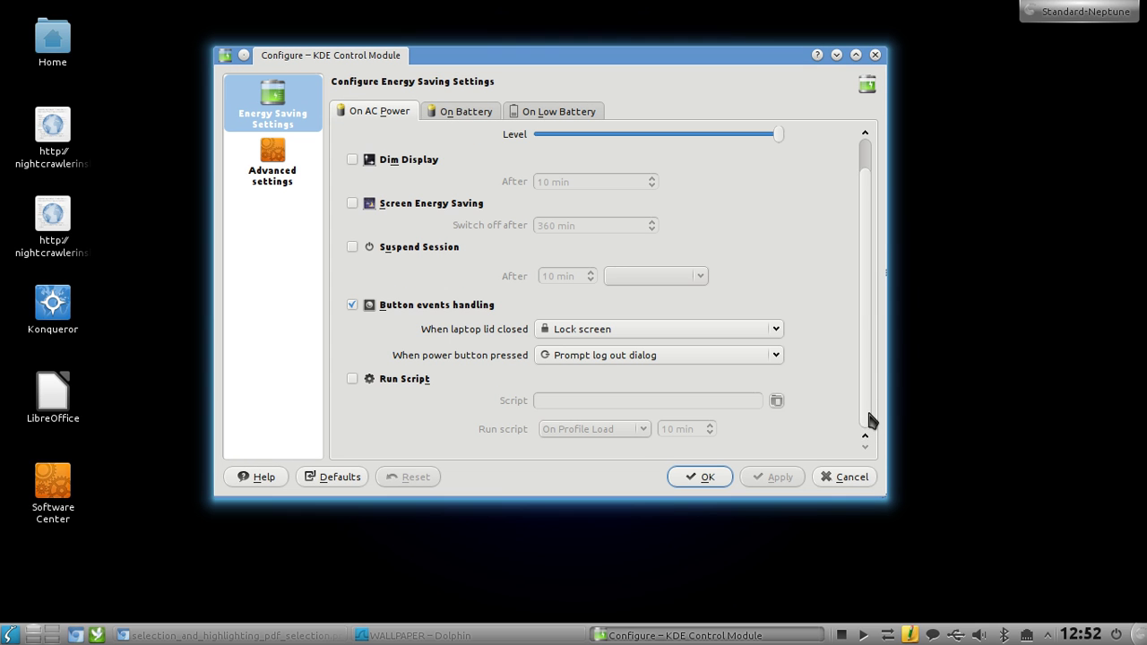
left_click_drag(883, 499, 946, 543)
left_click_drag(493, 57, 508, 68)
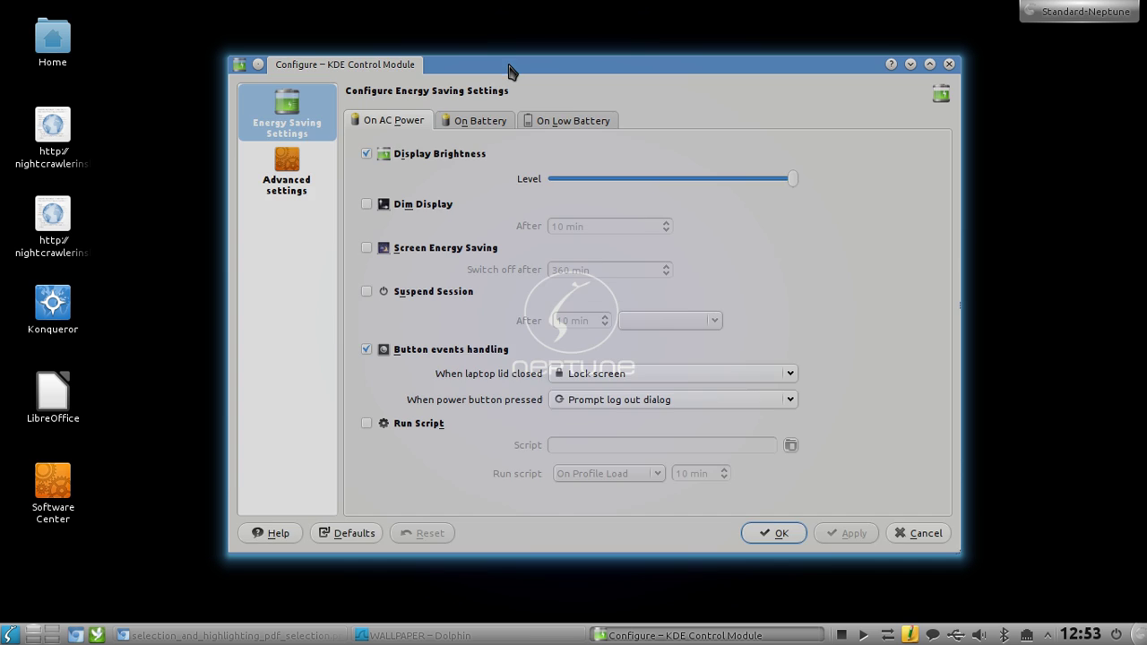
Review the advanced power management settings and the event notifications, including Low Battery, and dismiss the configuration without changes
left_click(297, 190)
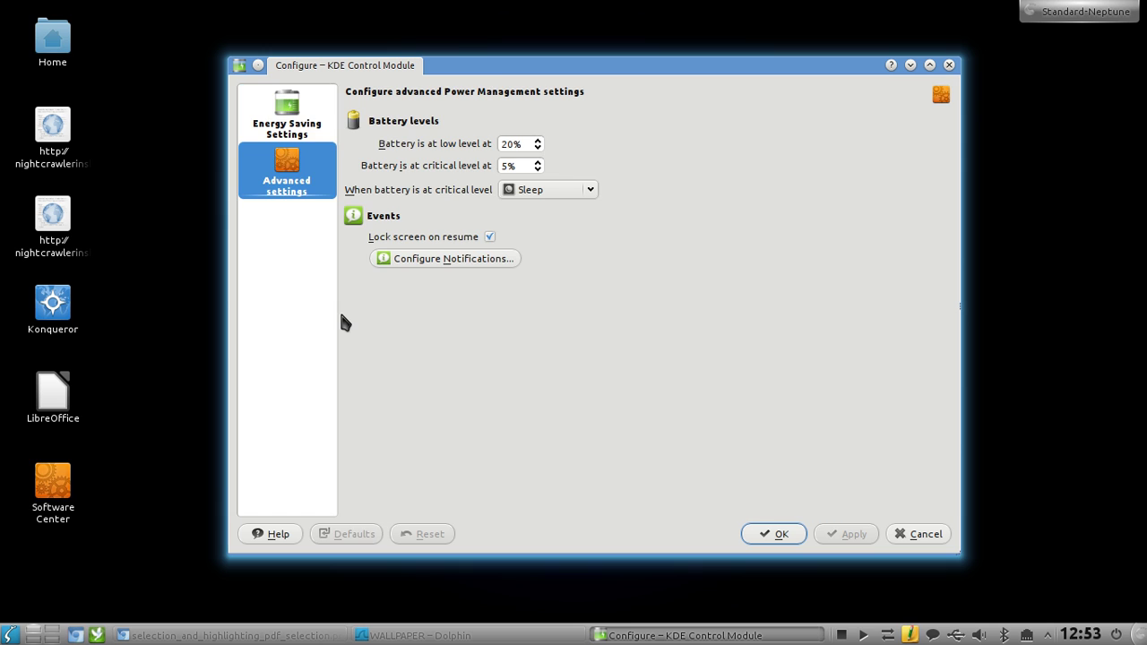
left_click(418, 268)
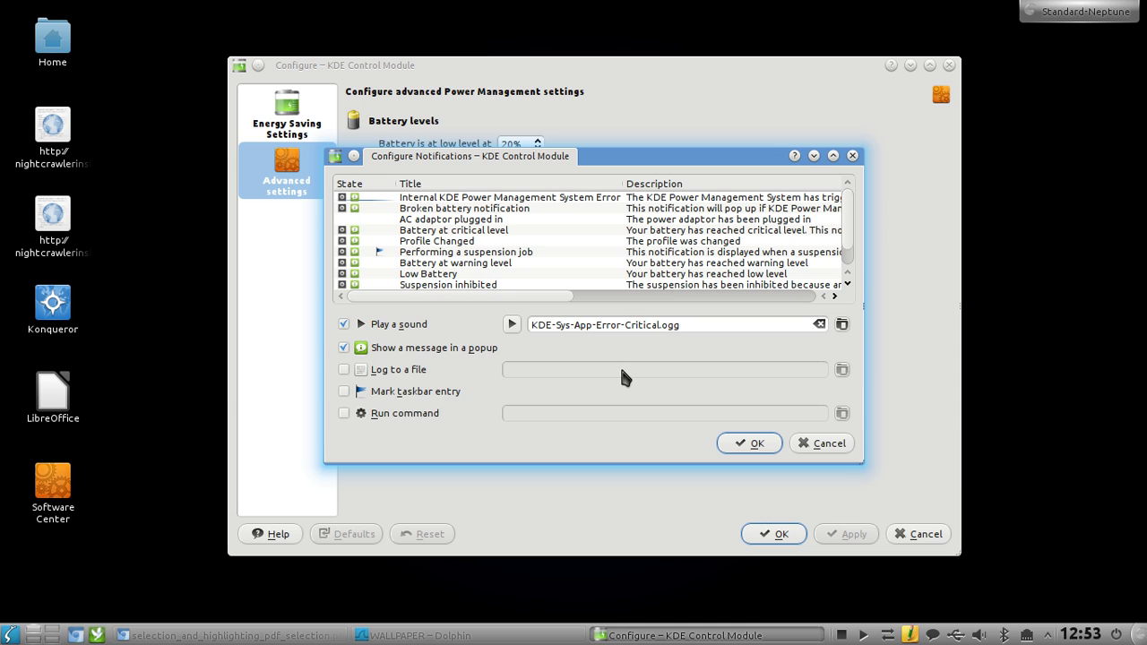
left_click(512, 198)
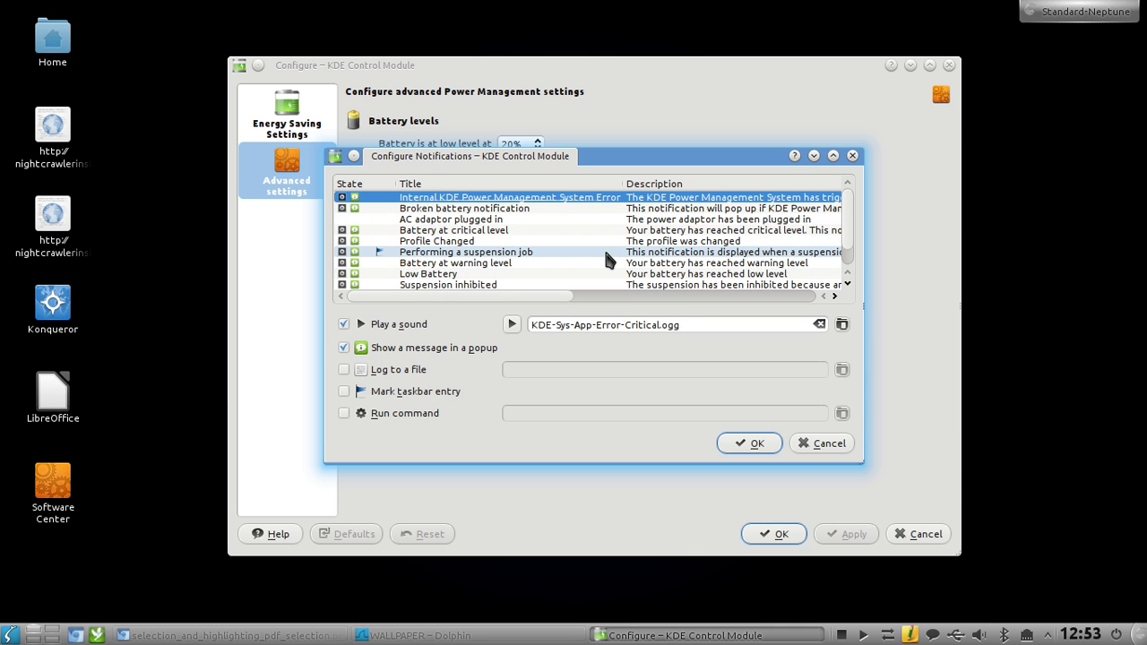
scroll(606, 255, "down", 1)
left_click(475, 253)
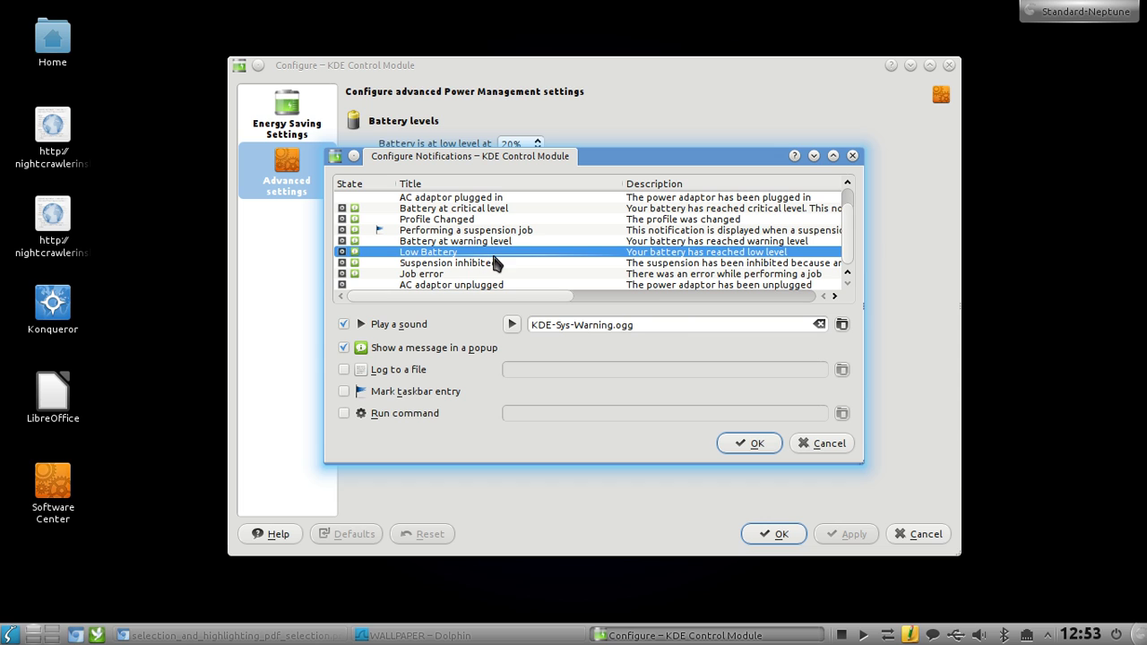
left_click(806, 452)
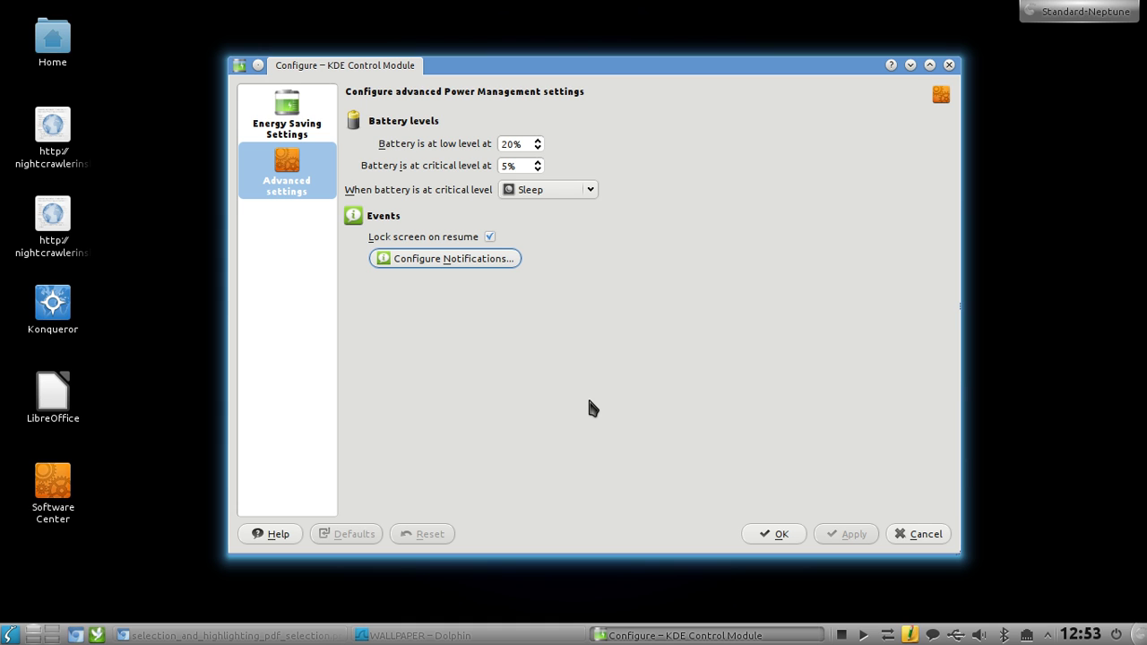
left_click(917, 535)
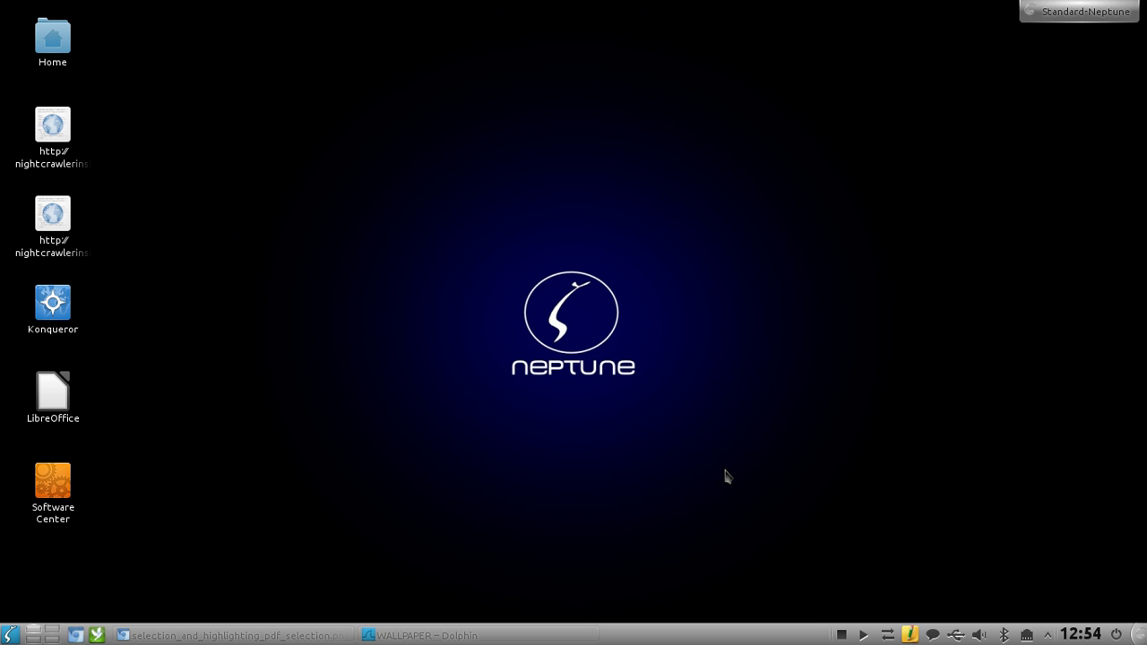
Launch the Kate text editor through the run dialog and move its window towards the desktop's centre
key("alt+F2")
type("kate")
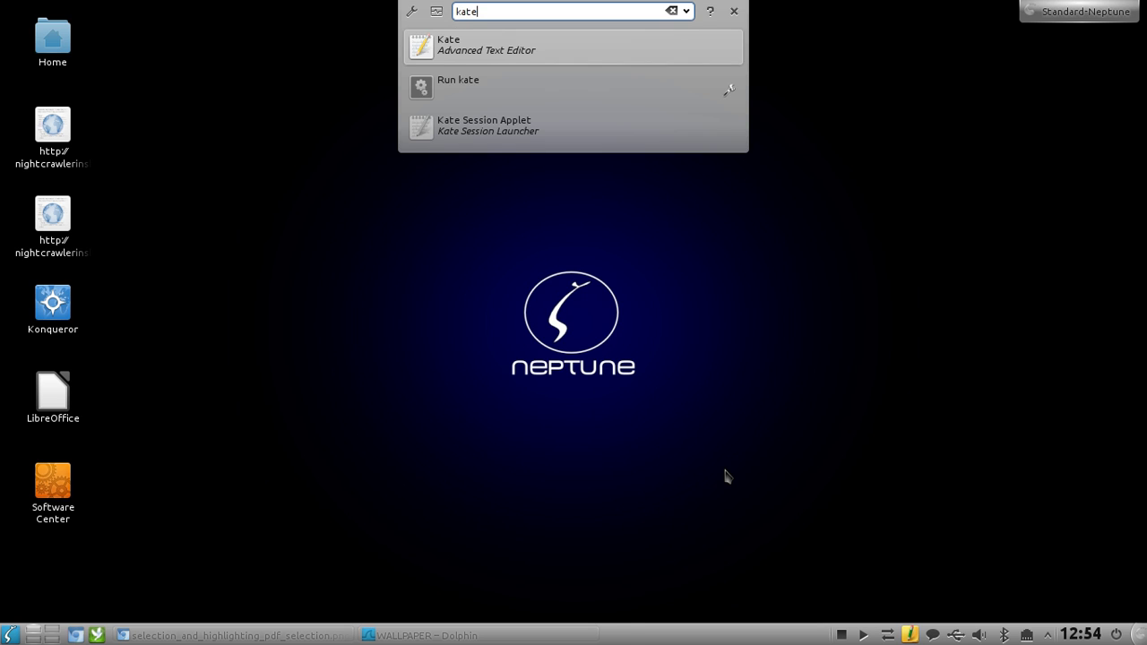
key("Return")
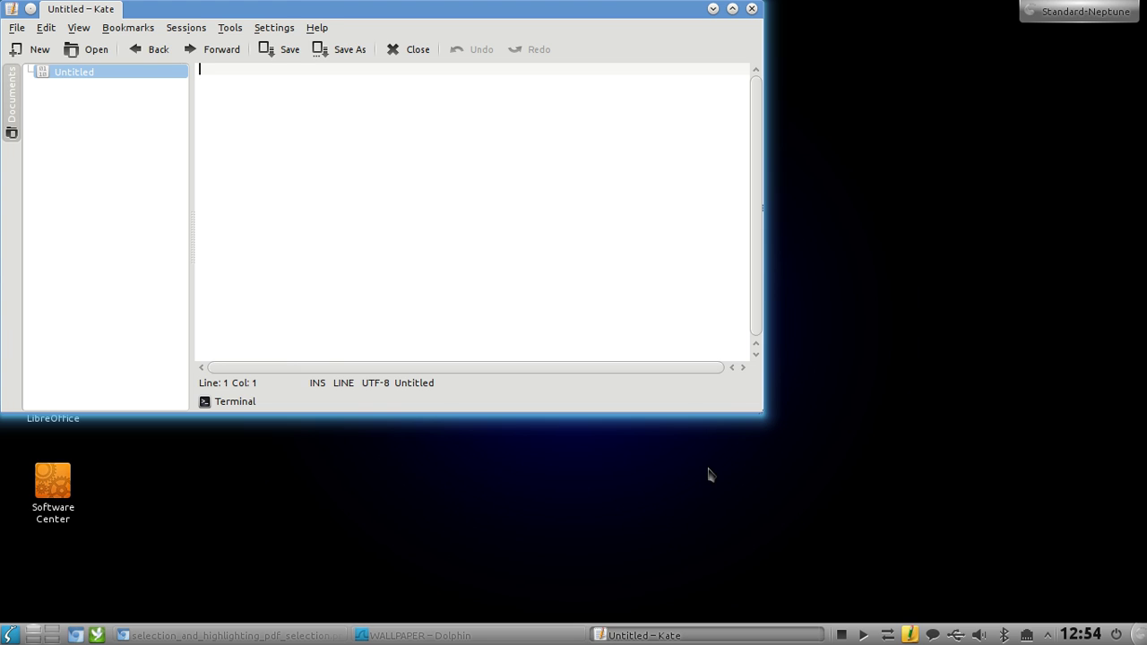
left_click_drag(296, 12, 436, 141)
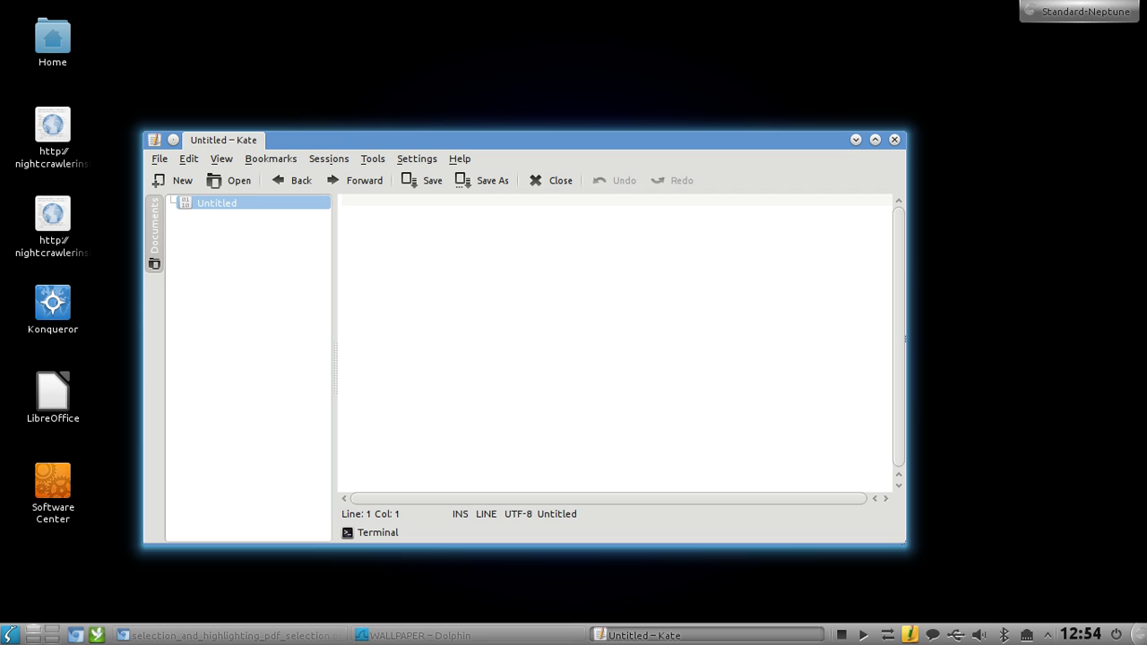
Show Kate's find and replace bar, dismiss it, and close the editor
left_click(226, 161)
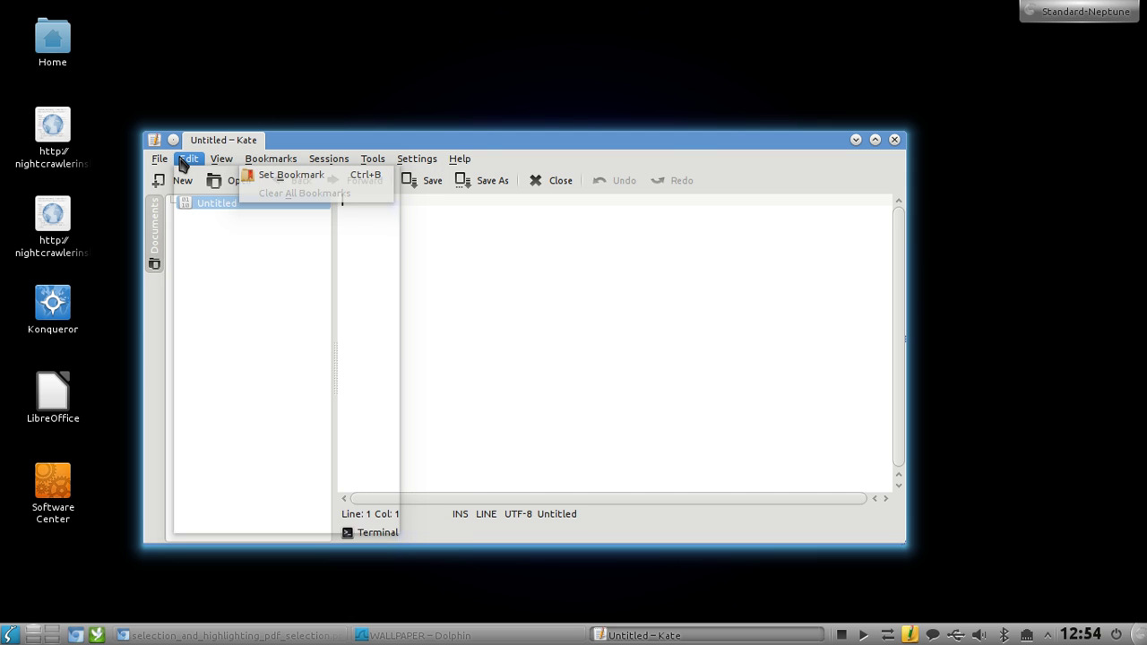
mouse_move(190, 160)
left_click(269, 462)
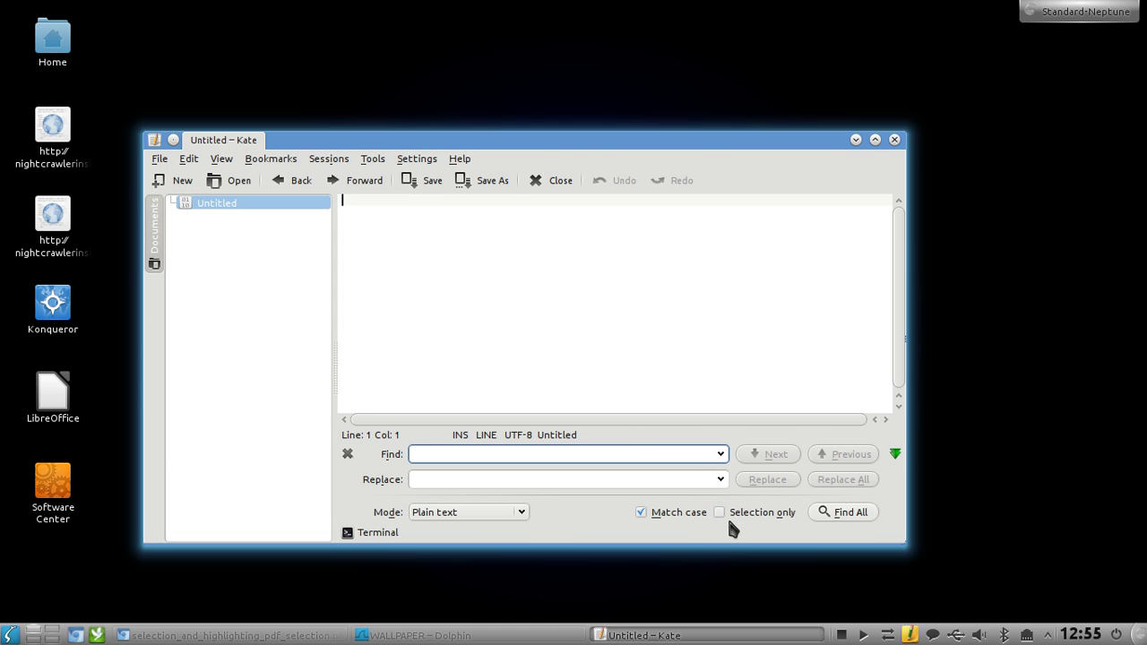
left_click(348, 456)
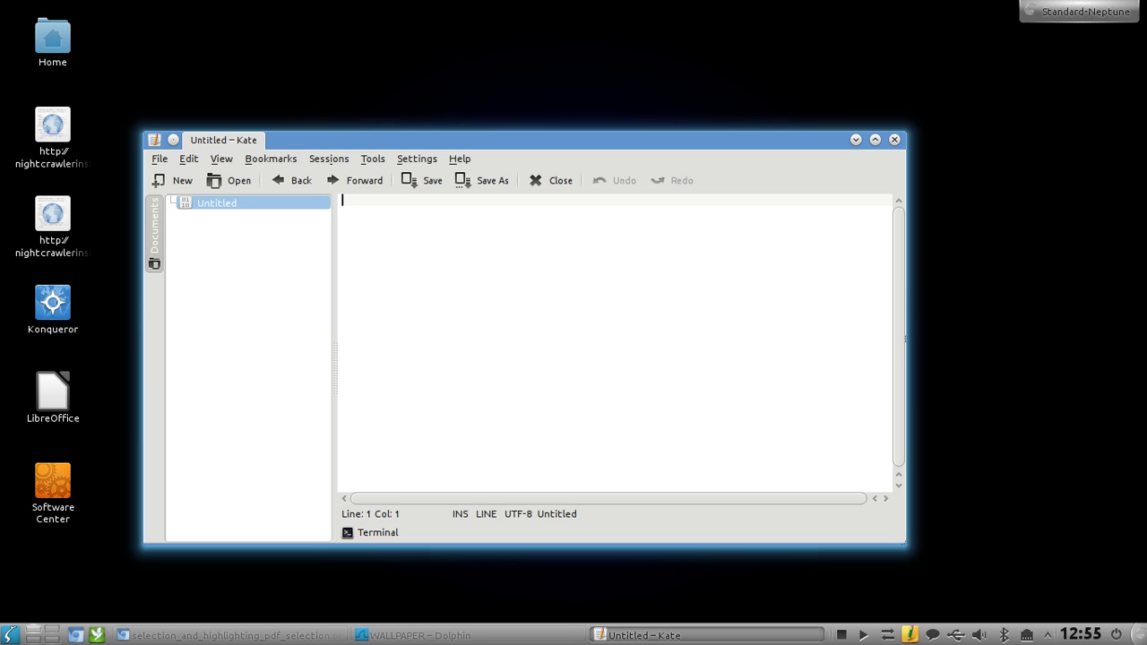
left_click(894, 140)
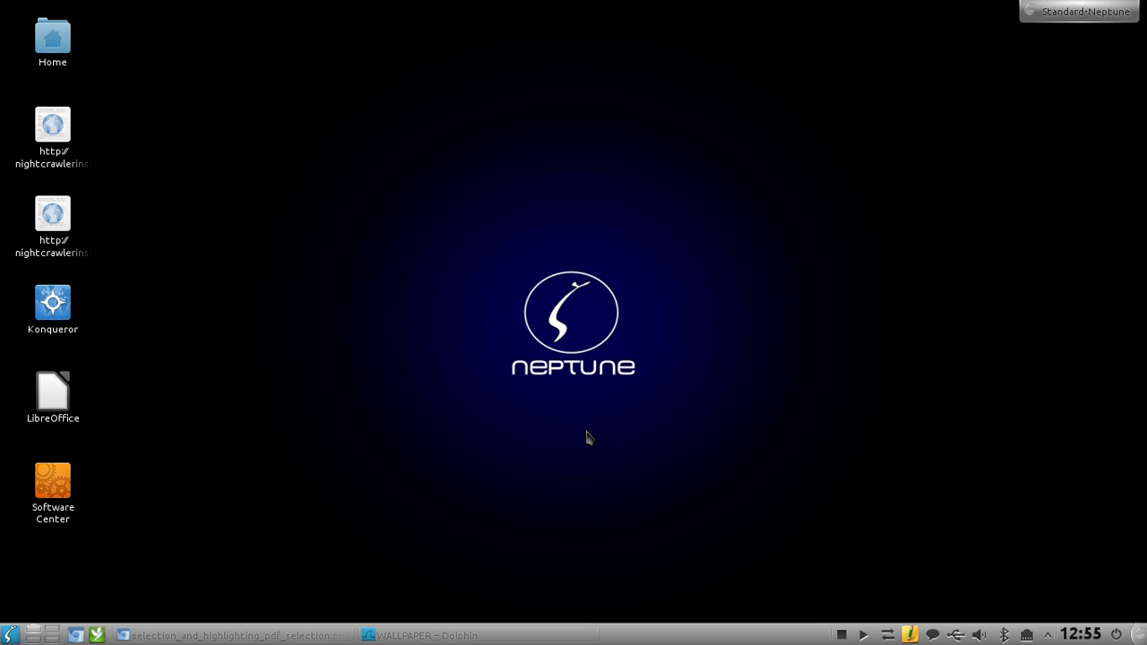
Launch the Marble desktop globe through the run dialog
key("alt+F2")
type("marble")
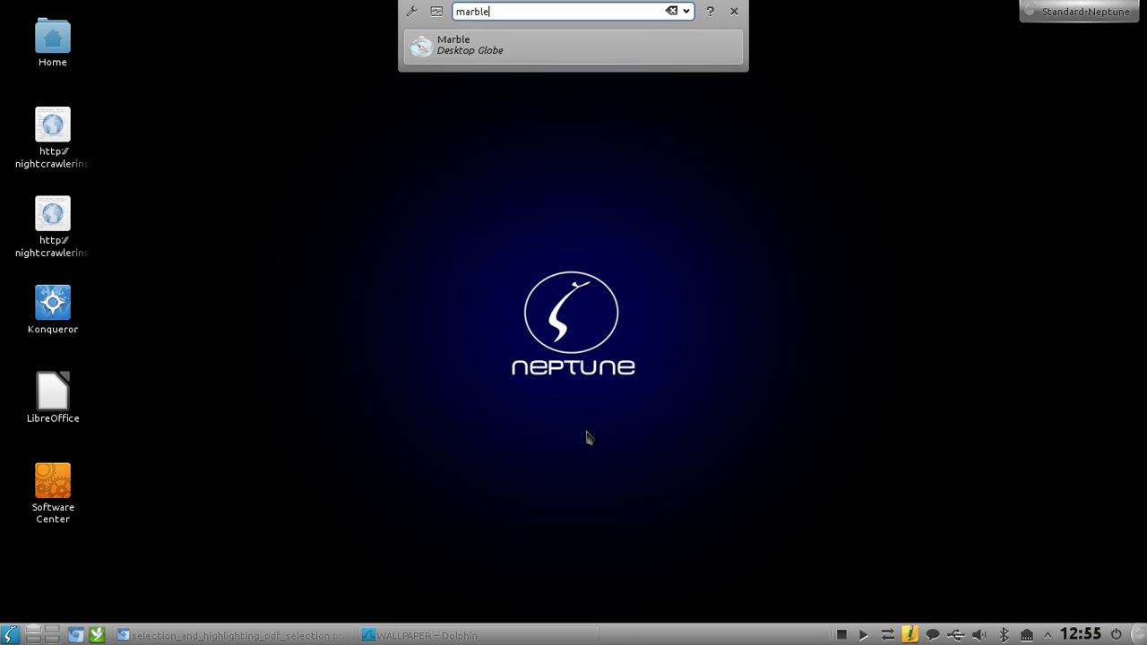
key("Return")
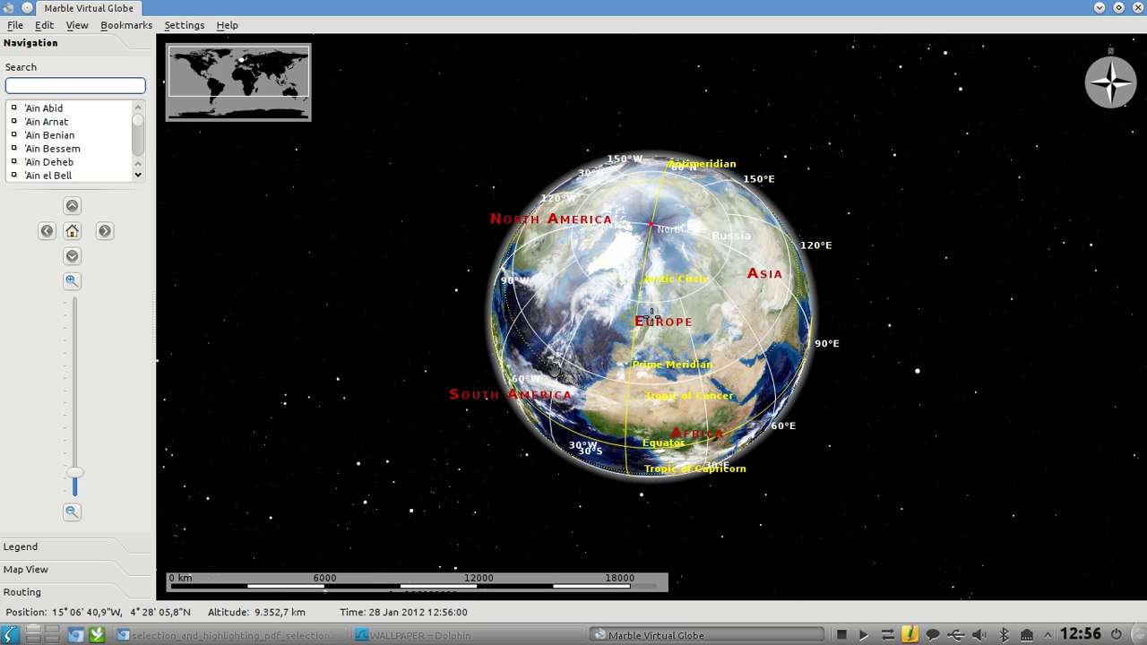
View the globe around Europe and Africa at different zoom levels, briefly showing the run dialog
left_click_drag(642, 403, 641, 362)
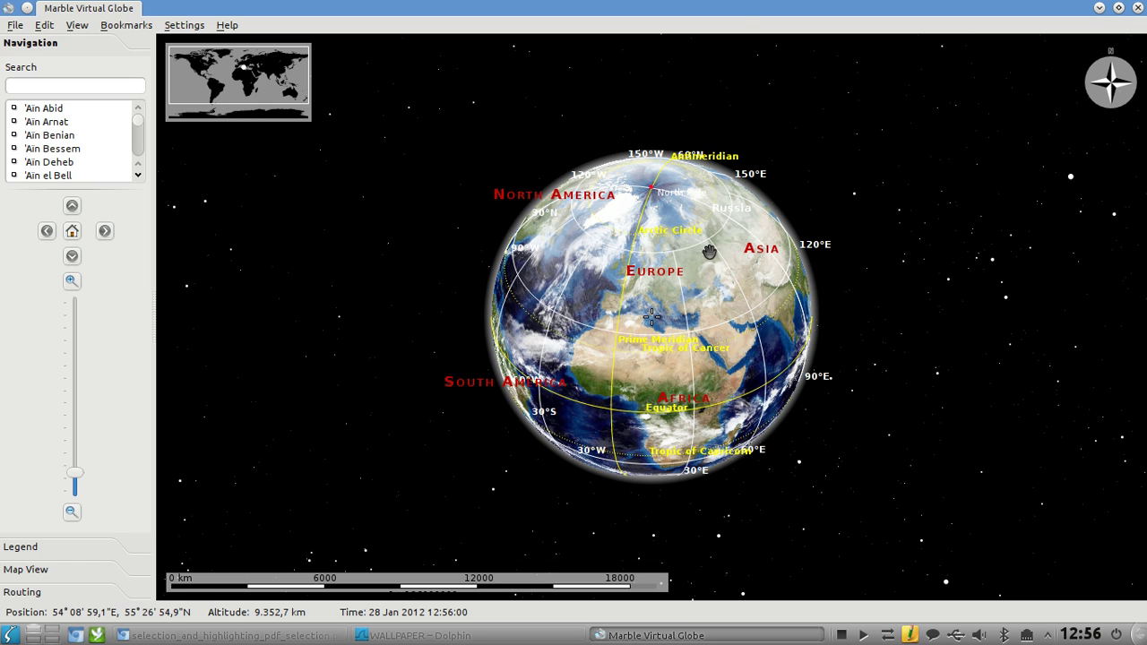
key("alt+F2")
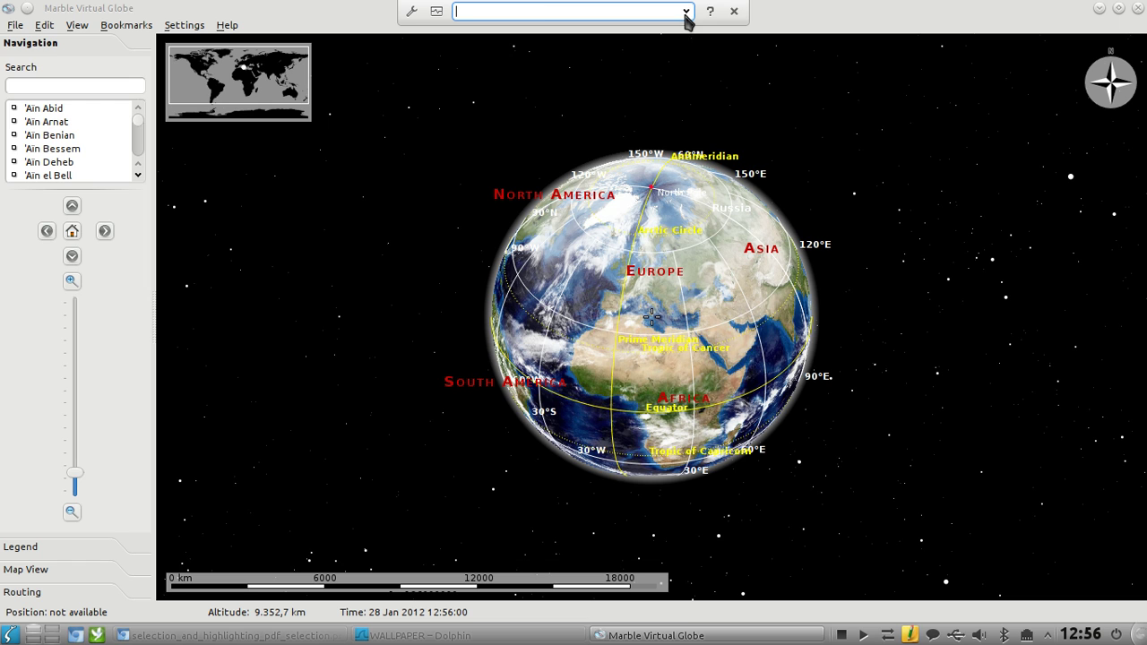
left_click(734, 11)
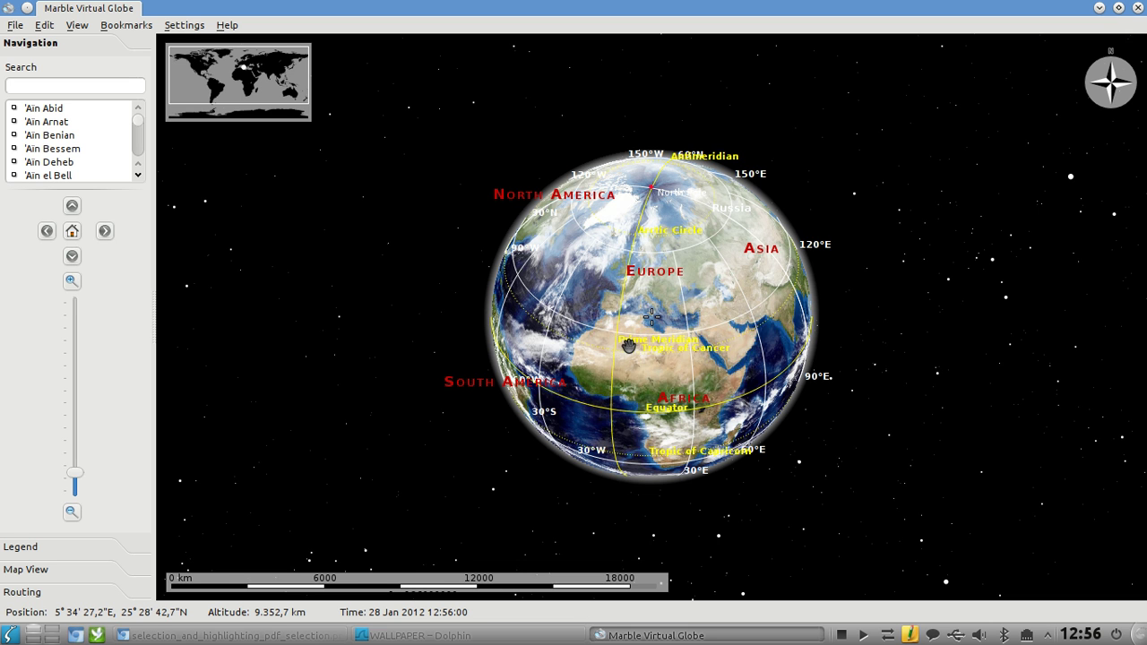
scroll(628, 345, "up", 3)
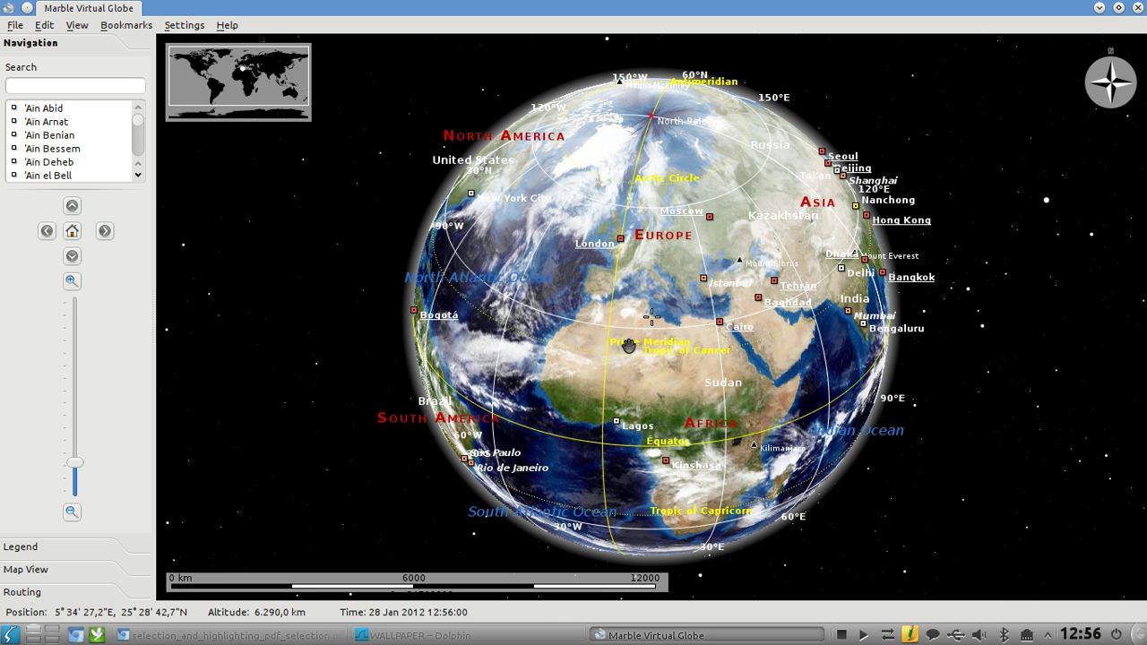
scroll(628, 345, "down", 2)
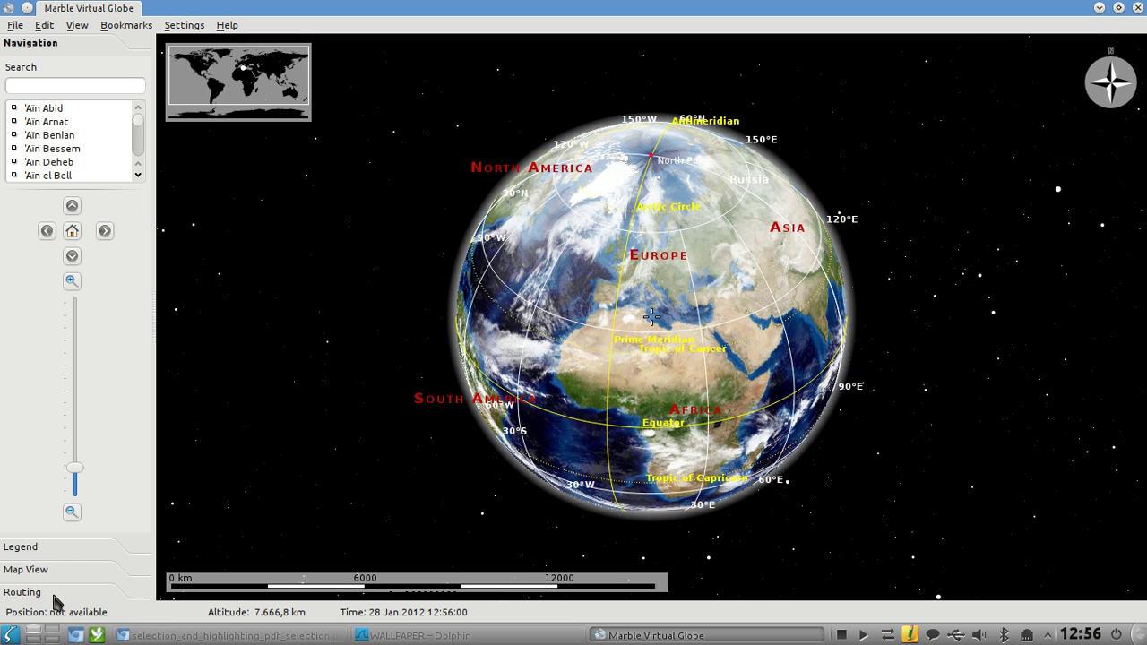
Enable the Satellites online service on the globe
left_click(77, 27)
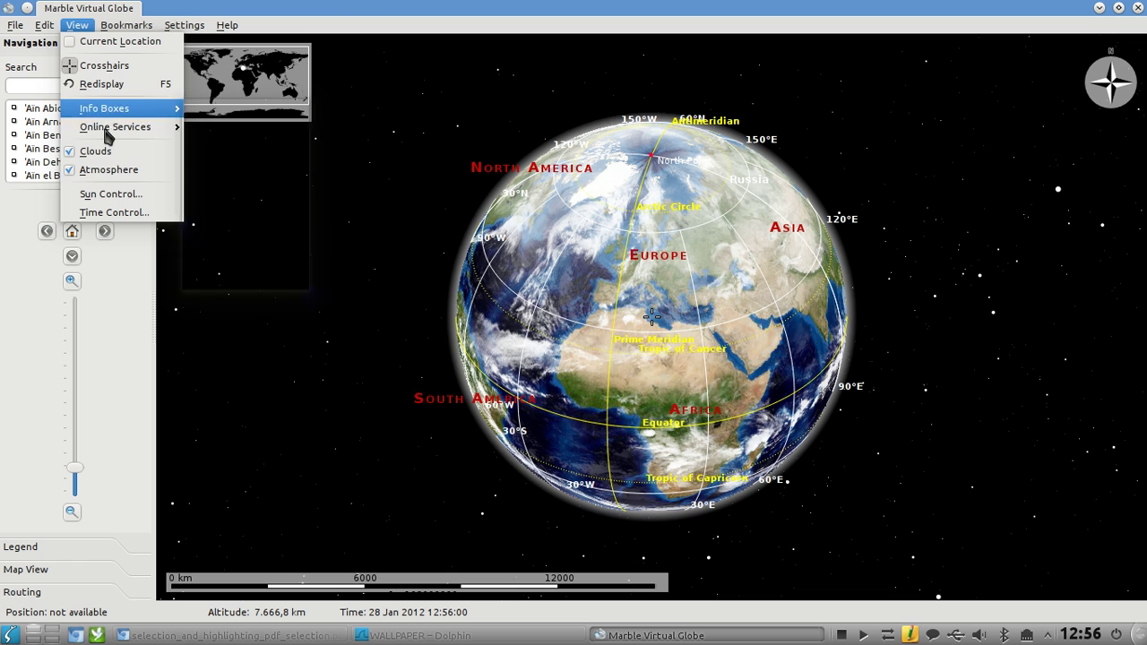
mouse_move(107, 133)
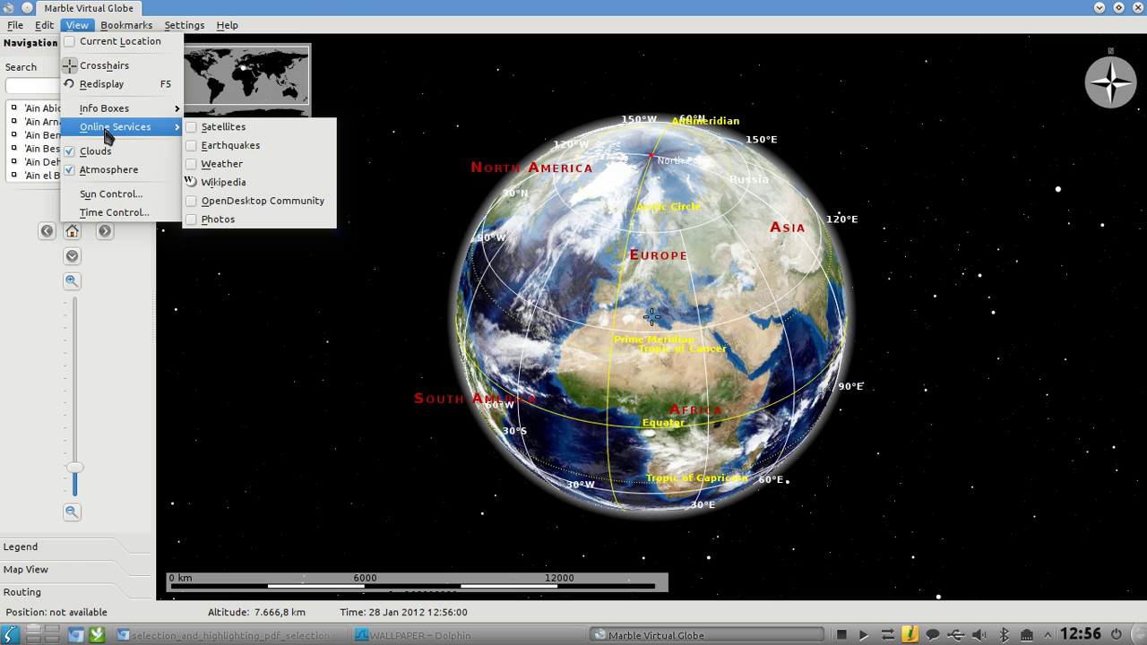
left_click(254, 133)
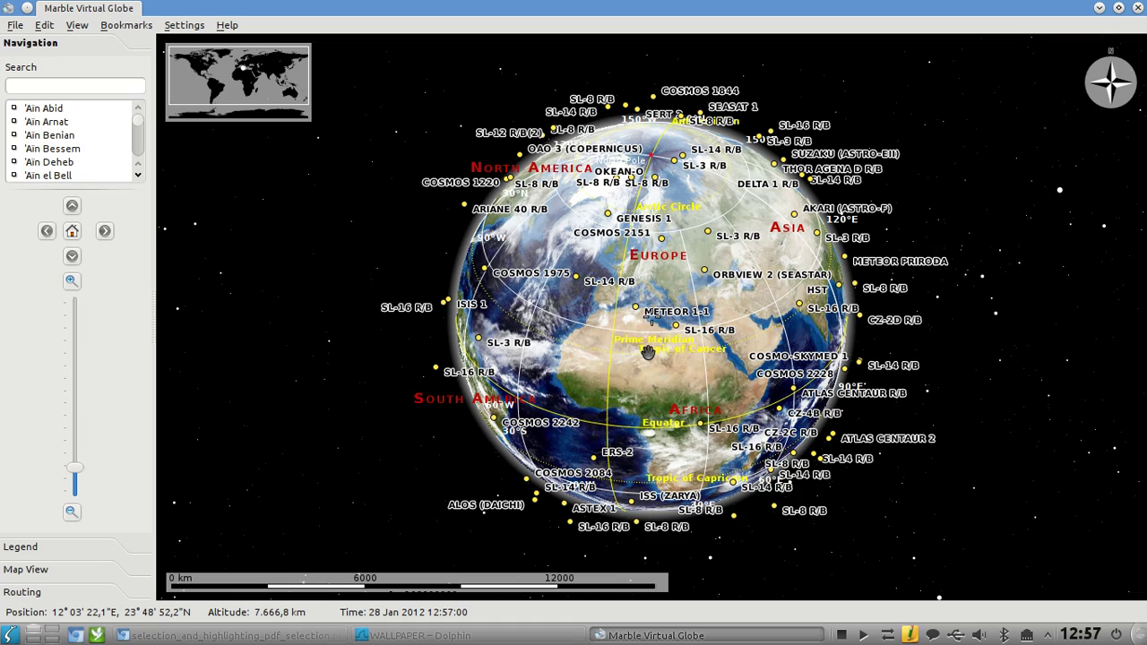
Show the satellite information for the SL-8 R/B over the North Pacific, west of North America, and reposition its window
left_click_drag(648, 352, 705, 336)
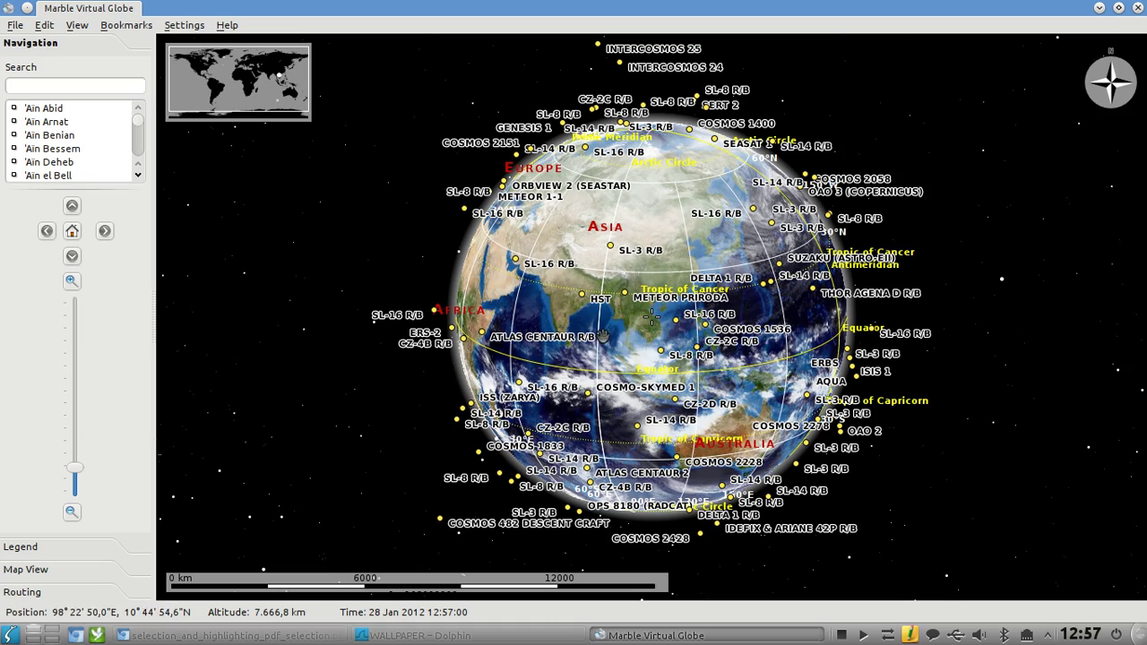
left_click_drag(558, 323, 638, 316)
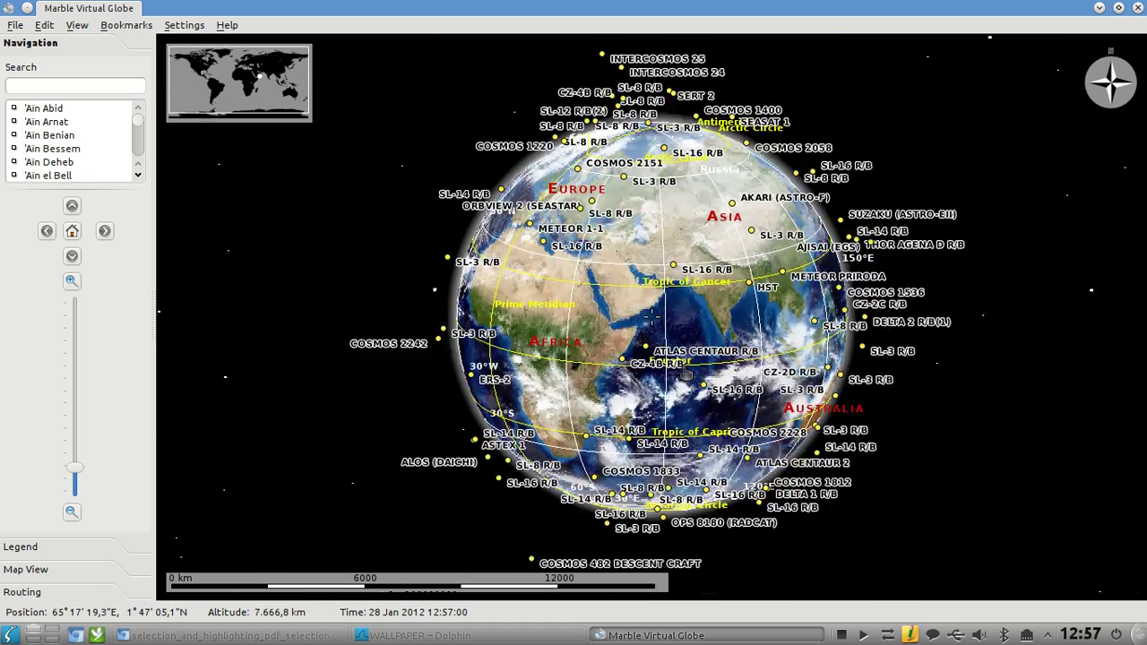
scroll(651, 315, "up", 1)
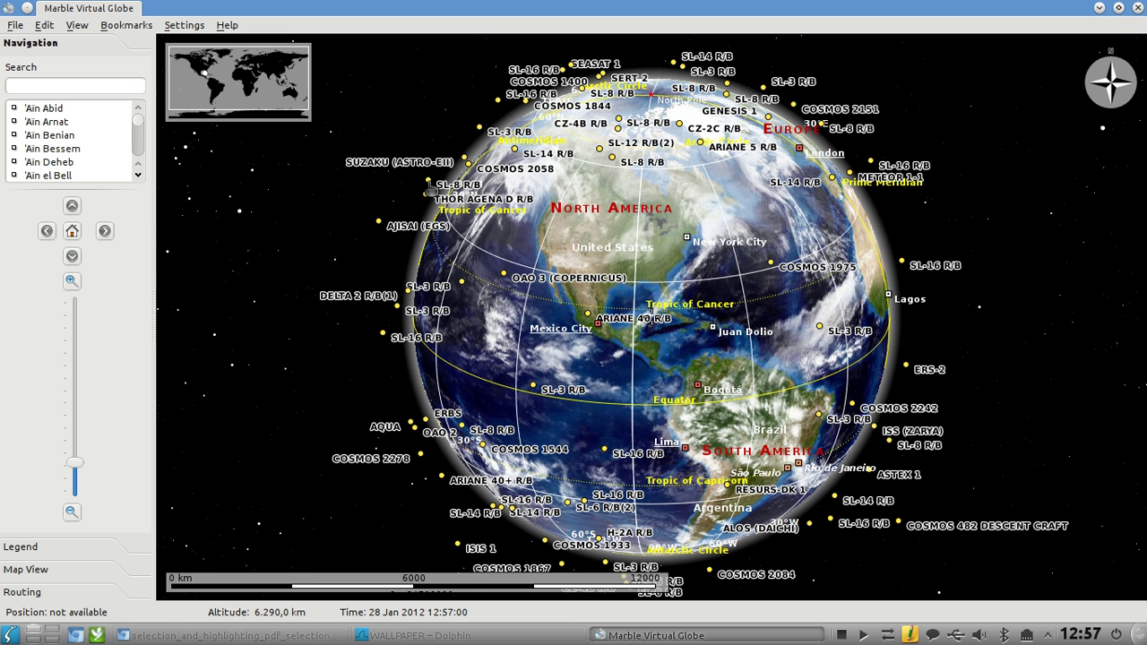
left_click(431, 187)
mouse_move(465, 191)
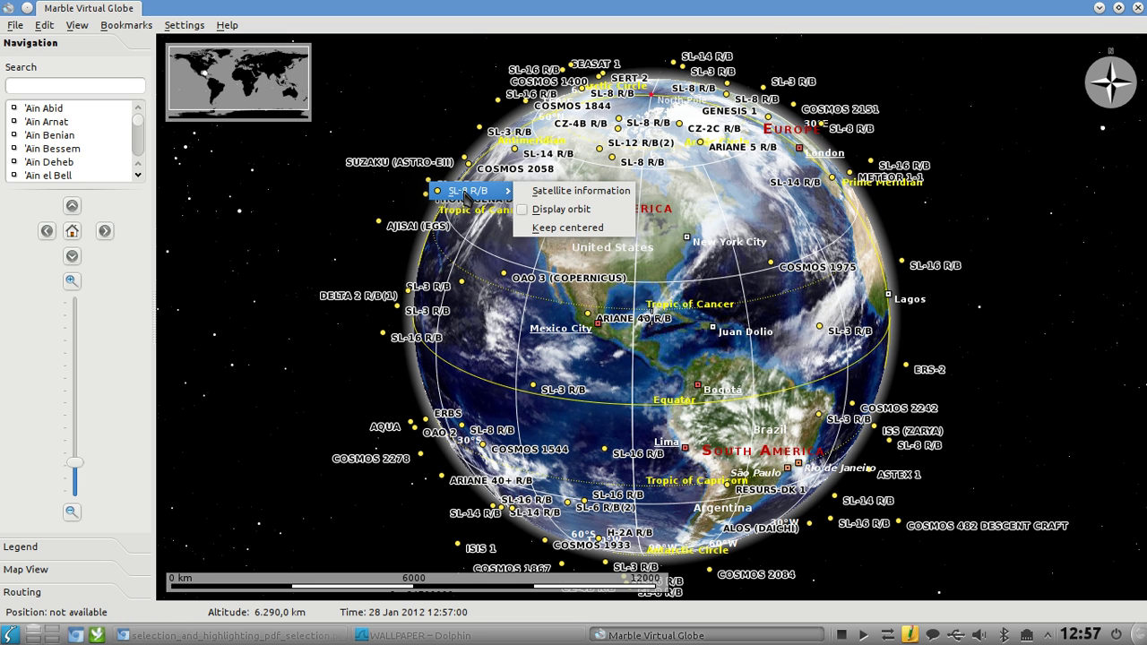
left_click(581, 192)
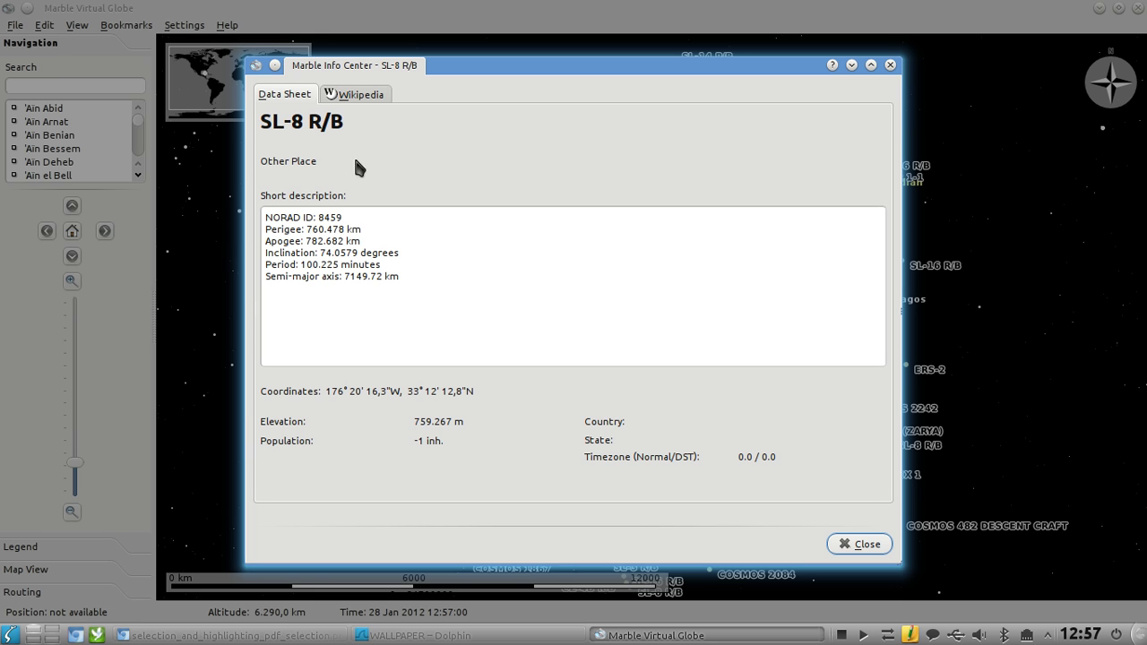
left_click_drag(393, 78, 437, 76)
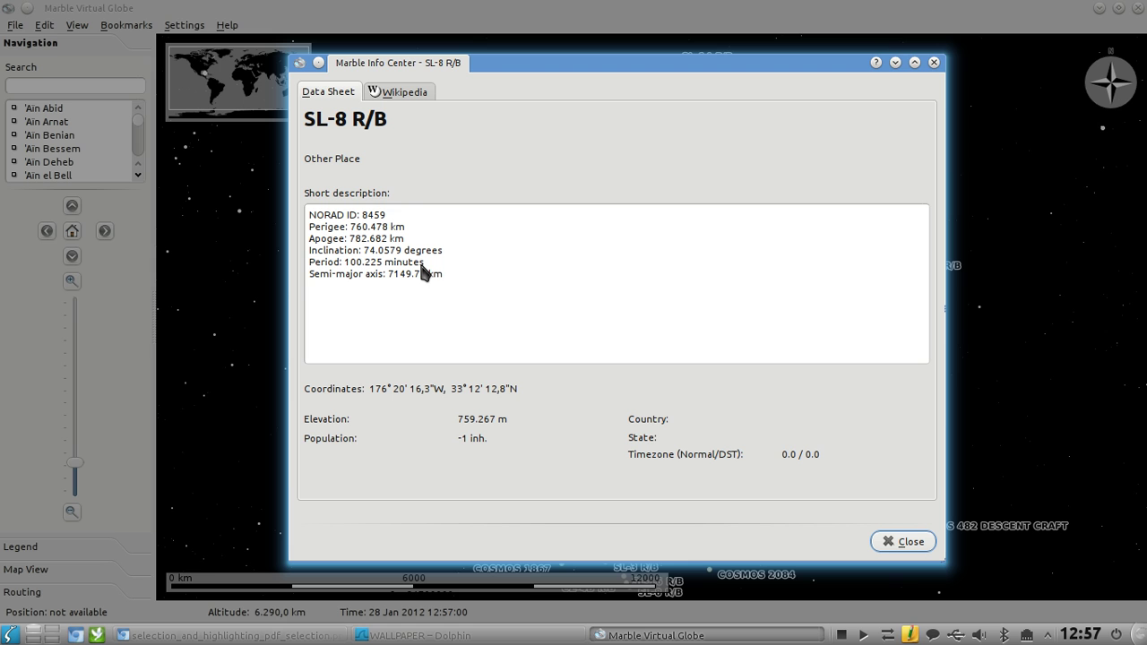
left_click_drag(493, 70, 539, 80)
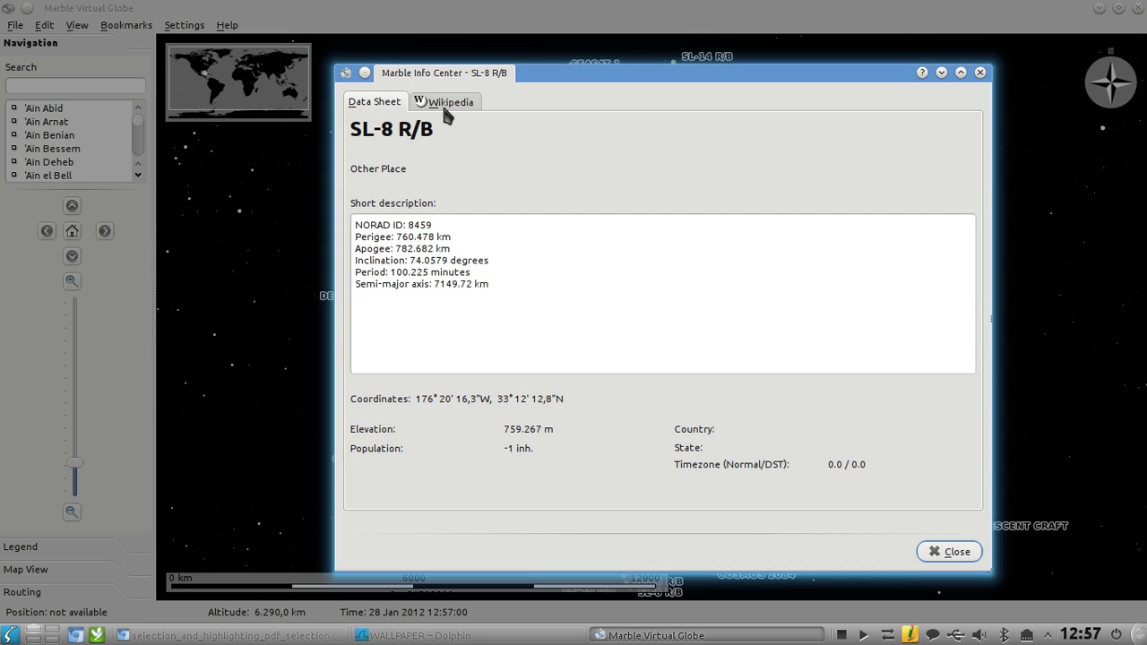
View the Wikipedia page for the SL-8 R/B satellite and close the information window
left_click(445, 105)
left_click_drag(463, 78, 391, 72)
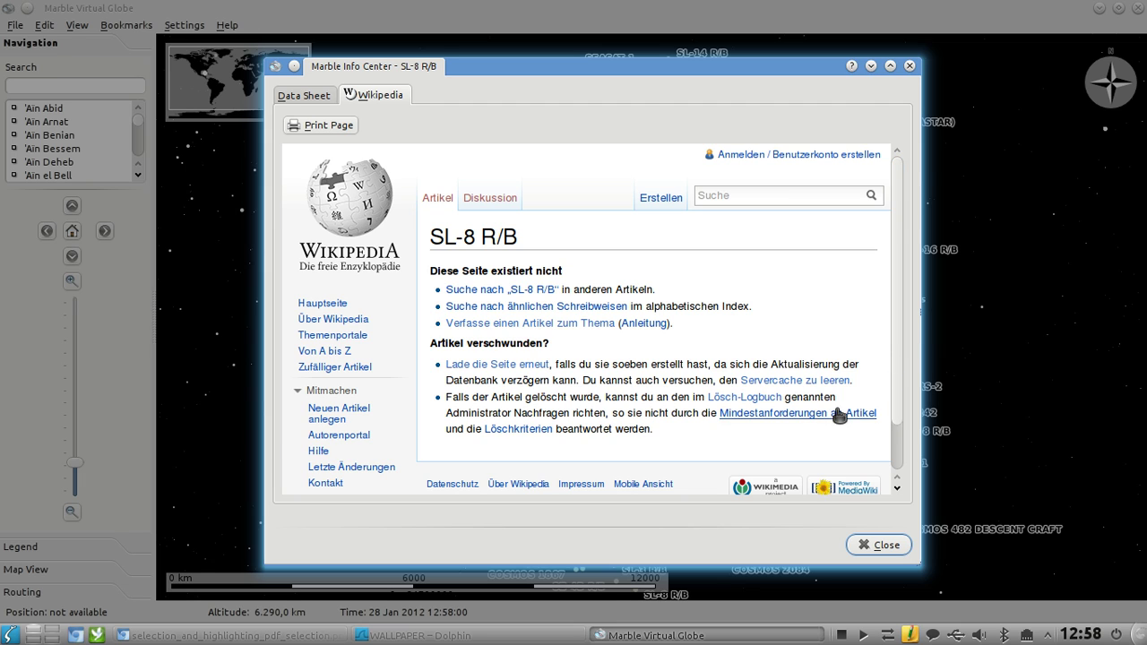
left_click(888, 553)
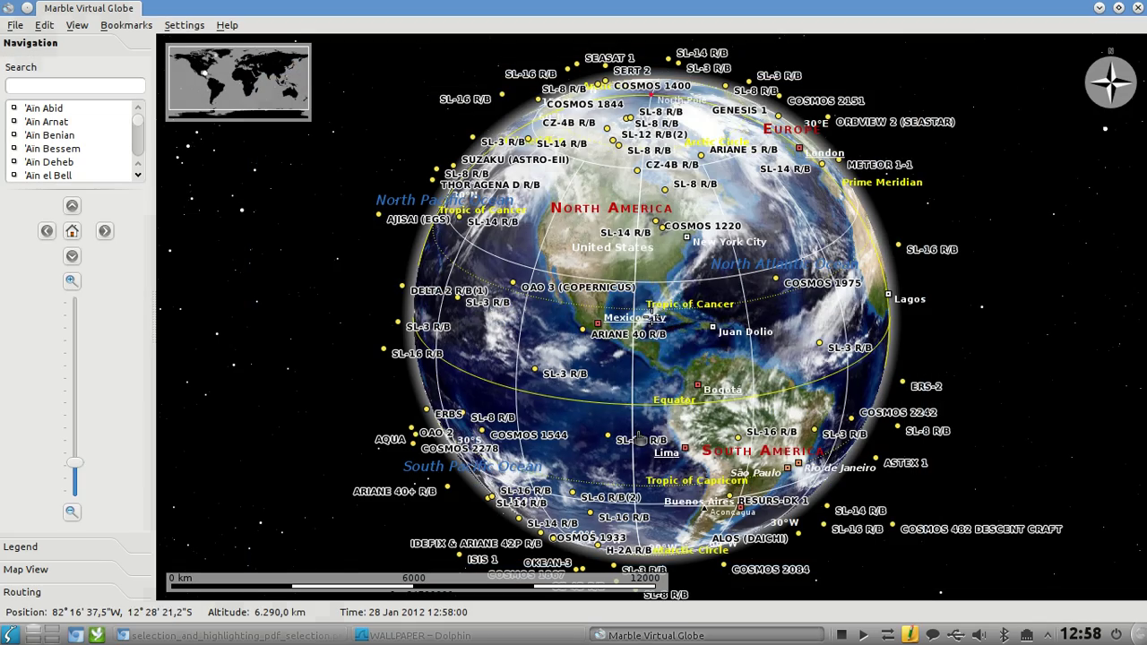
Turn the globe towards Asia and Australia and switch its map theme to OpenStreetMap
left_click_drag(605, 392, 704, 375)
left_click_drag(586, 371, 825, 334)
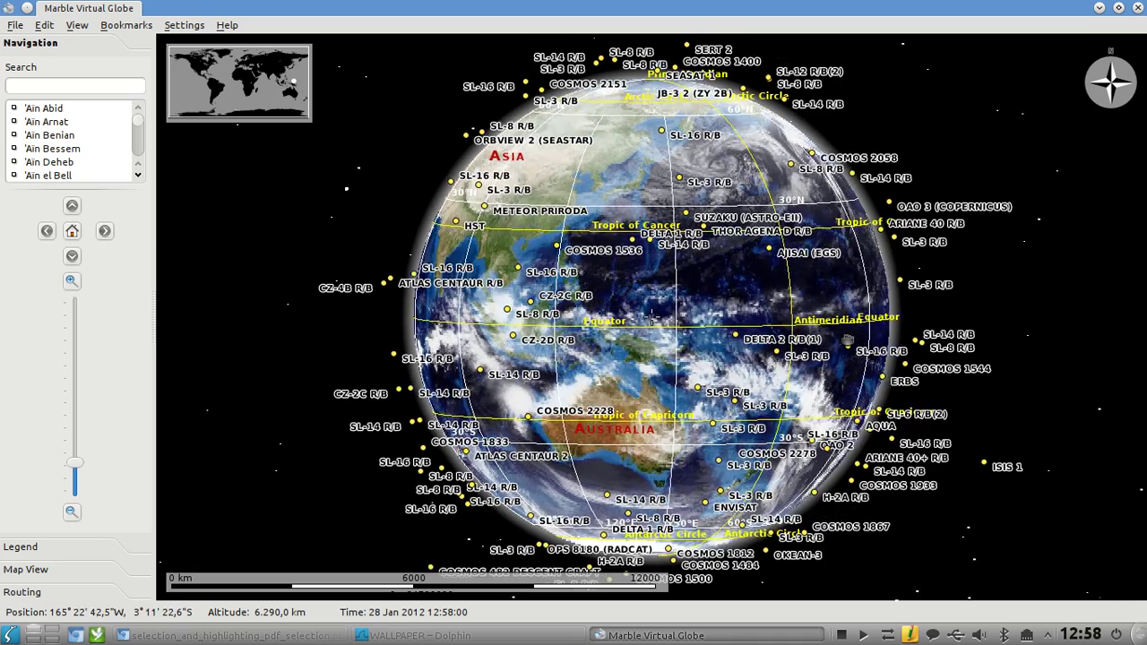
left_click_drag(695, 344, 645, 425)
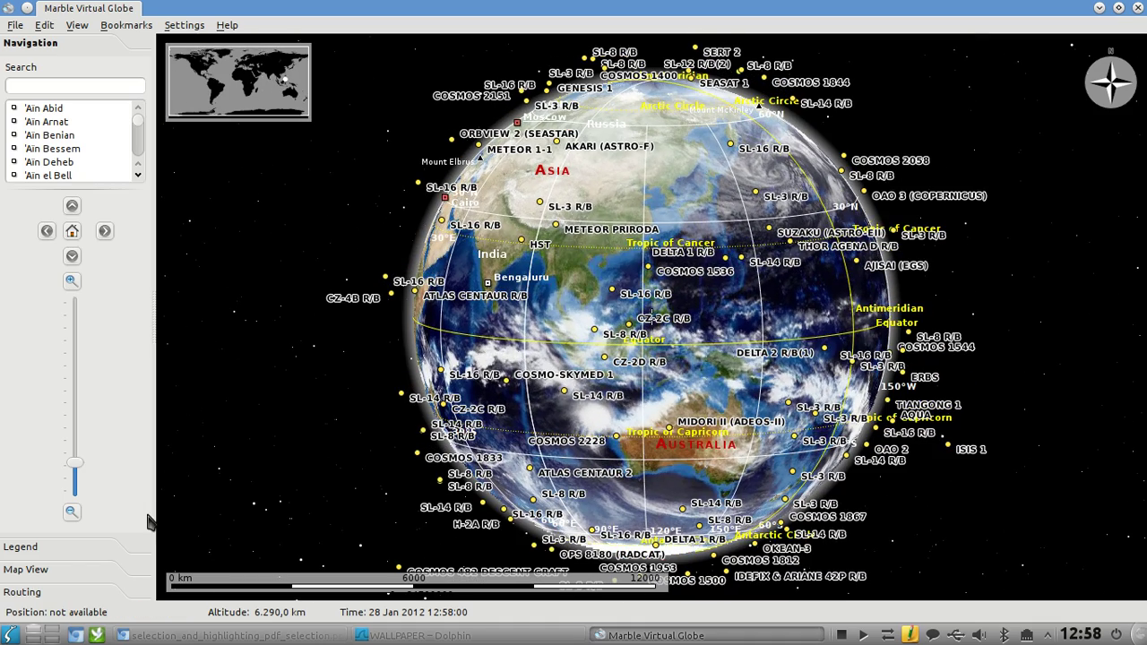
left_click(33, 570)
scroll(137, 283, "up", 1)
scroll(139, 287, "down", 2)
left_click(66, 363)
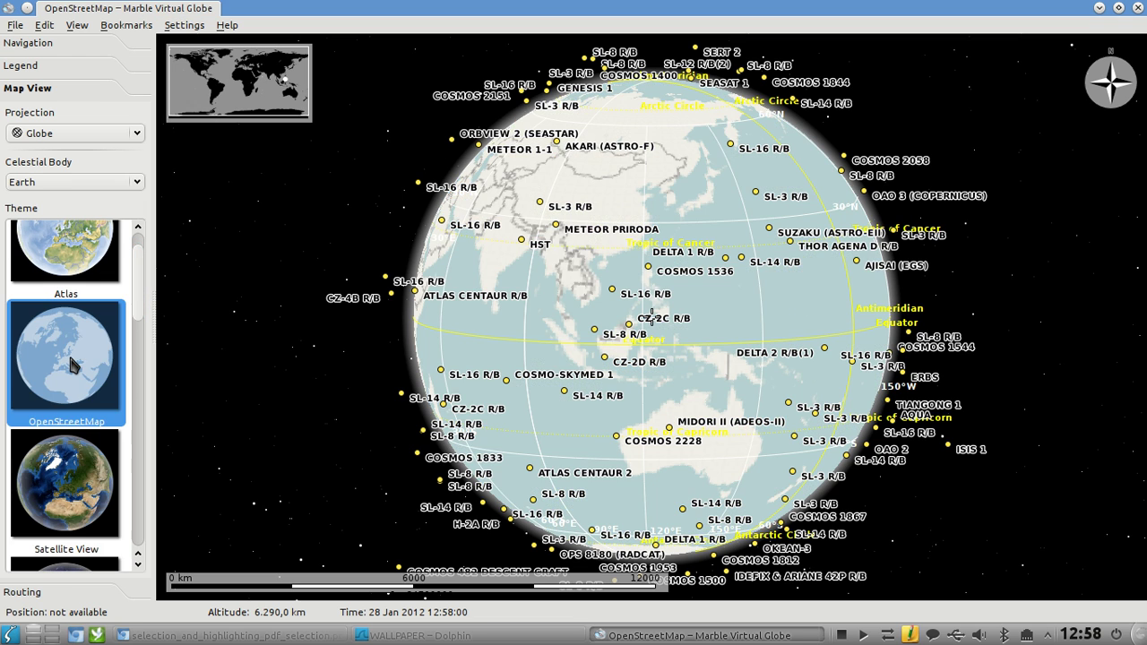
Bring Europe into view on the globe and switch the map theme to Public Transport
left_click_drag(571, 305, 634, 316)
scroll(634, 316, "up", 5)
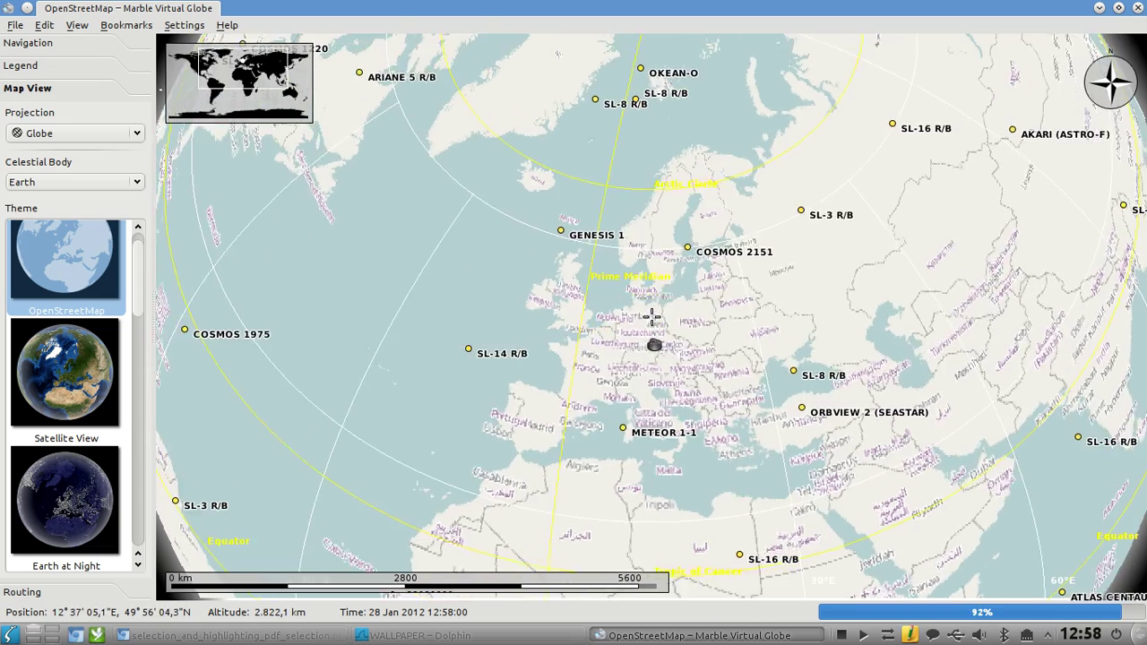
scroll(654, 346, "up", 1)
scroll(653, 346, "up", 1)
scroll(650, 359, "up", 1)
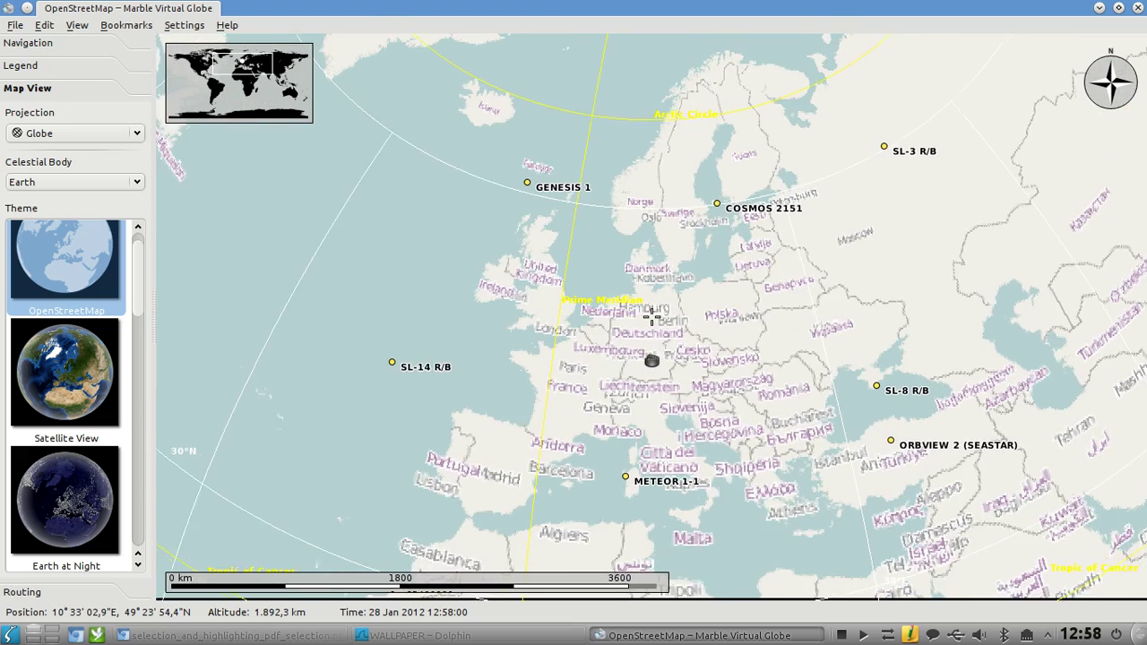
scroll(654, 360, "up", 1)
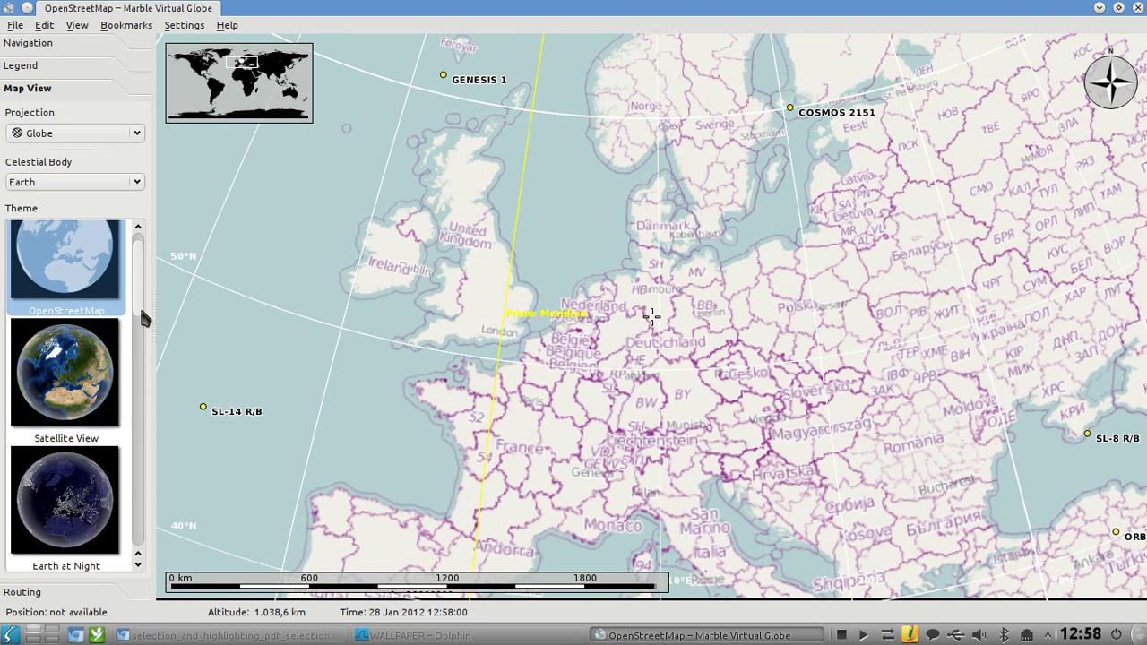
left_click_drag(139, 315, 135, 452)
left_click(49, 376)
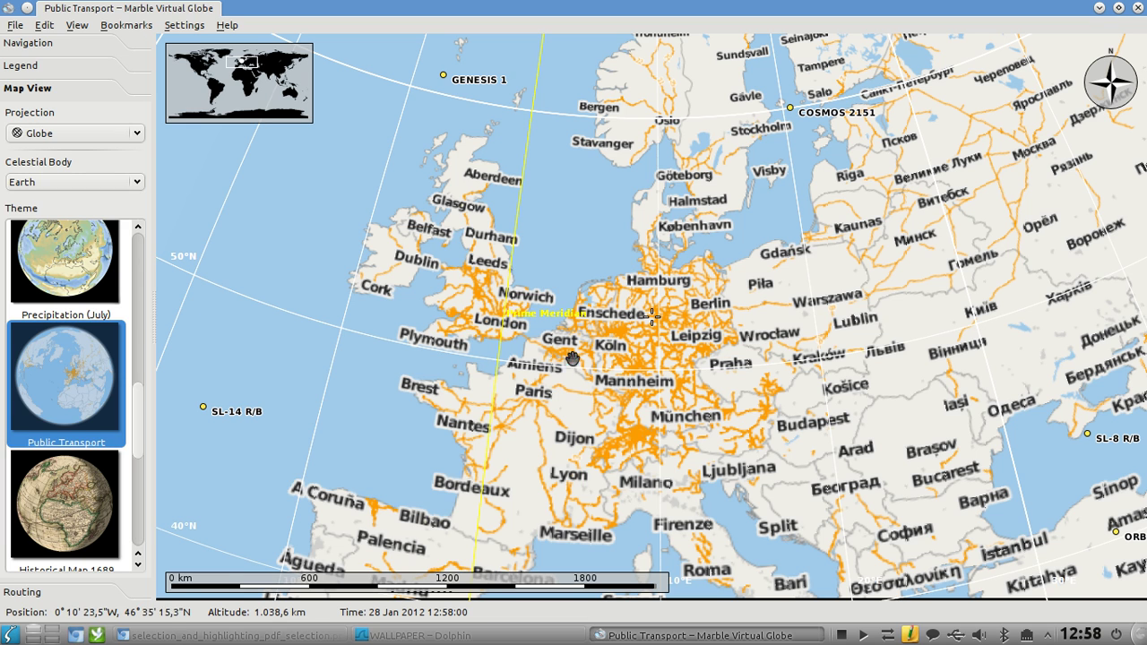
Browse the downloadable maps in the add-on installer, from Natural Earth and historical maps to the Moon, Venus and Mars, and close it
left_click(16, 26)
left_click(33, 60)
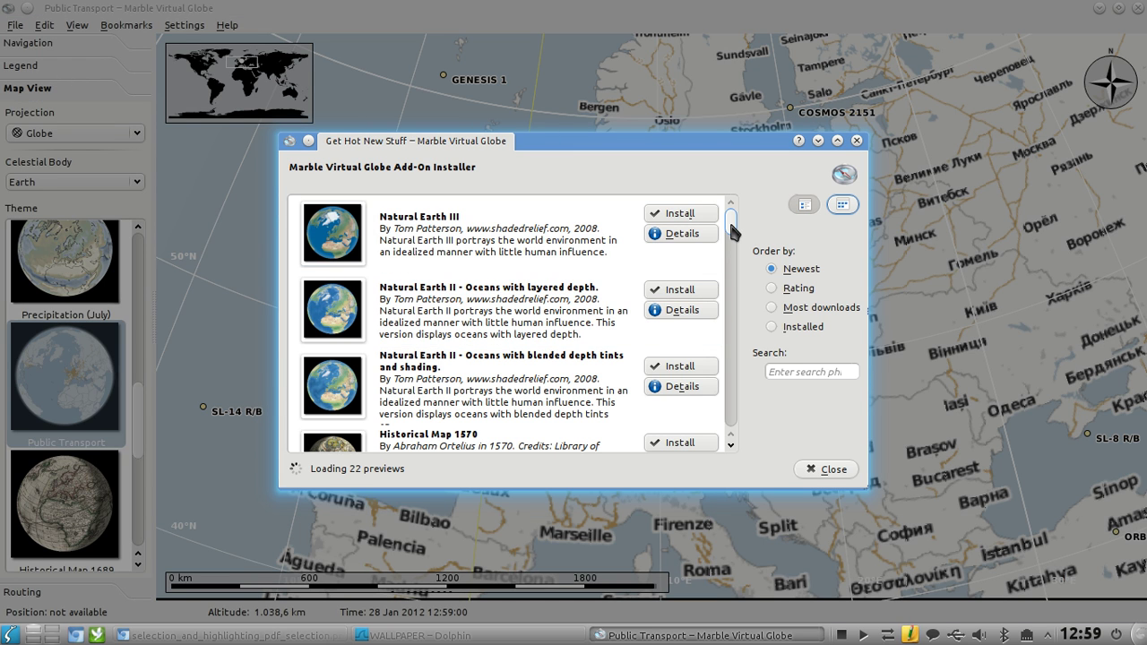
left_click_drag(731, 226, 720, 279)
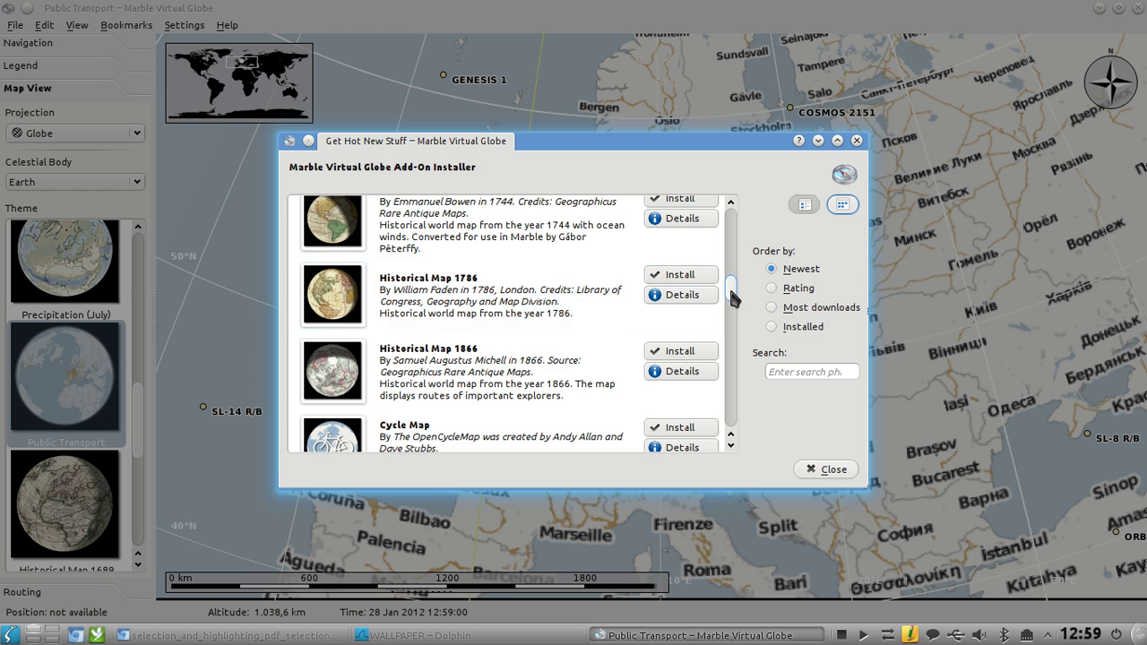
left_click_drag(728, 285, 729, 320)
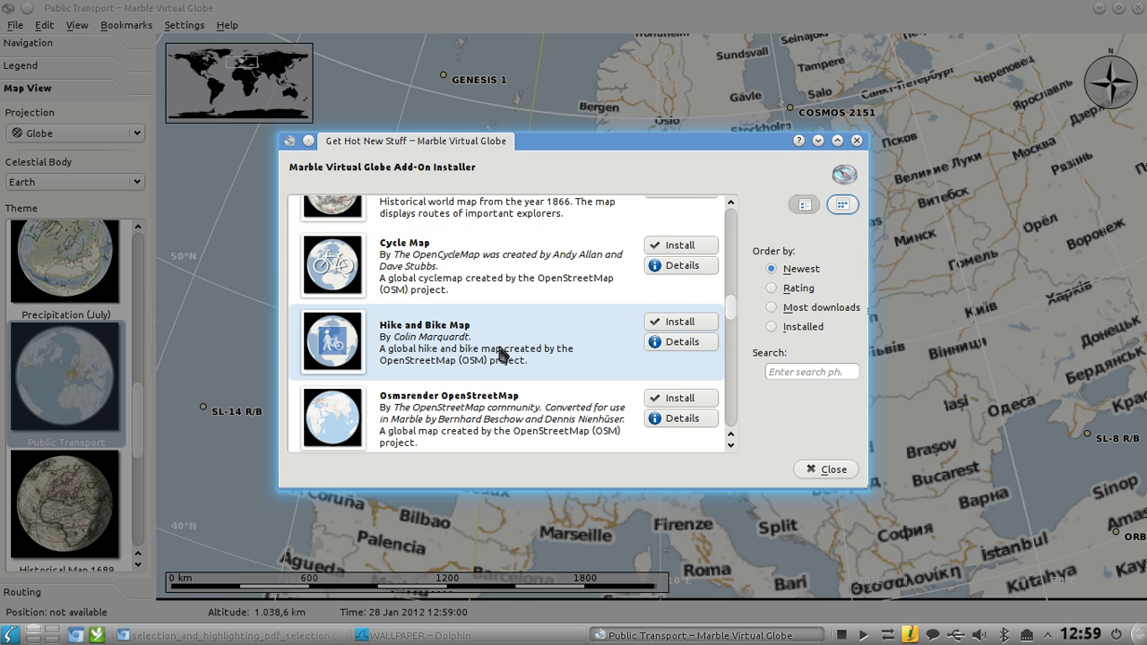
left_click_drag(727, 307, 730, 364)
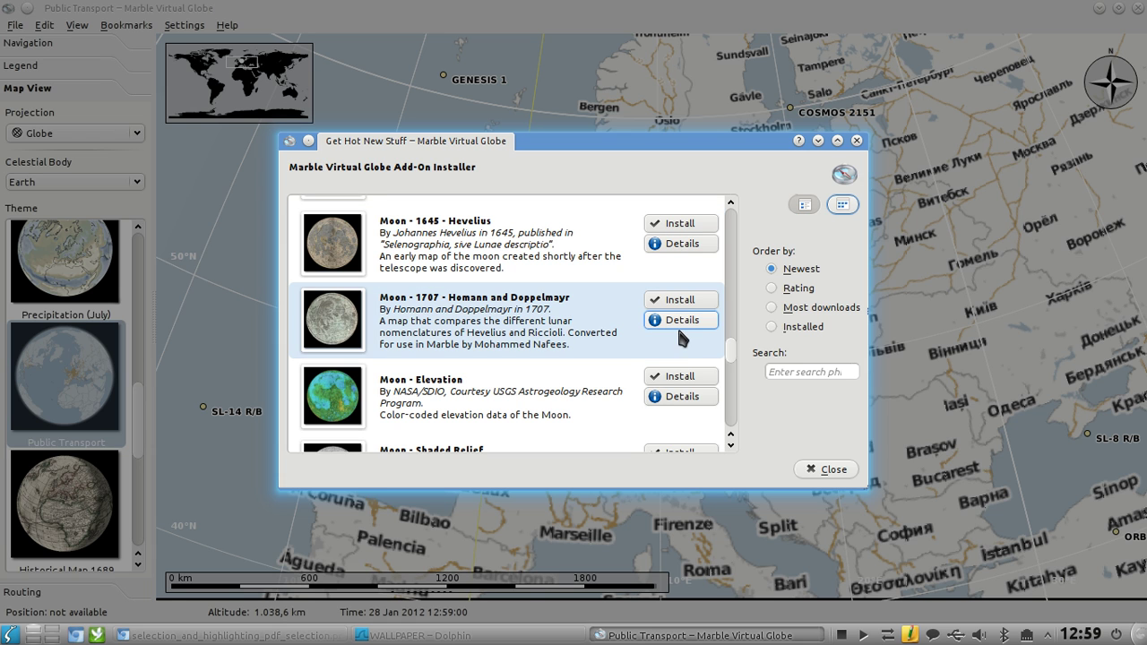
left_click_drag(728, 346, 726, 367)
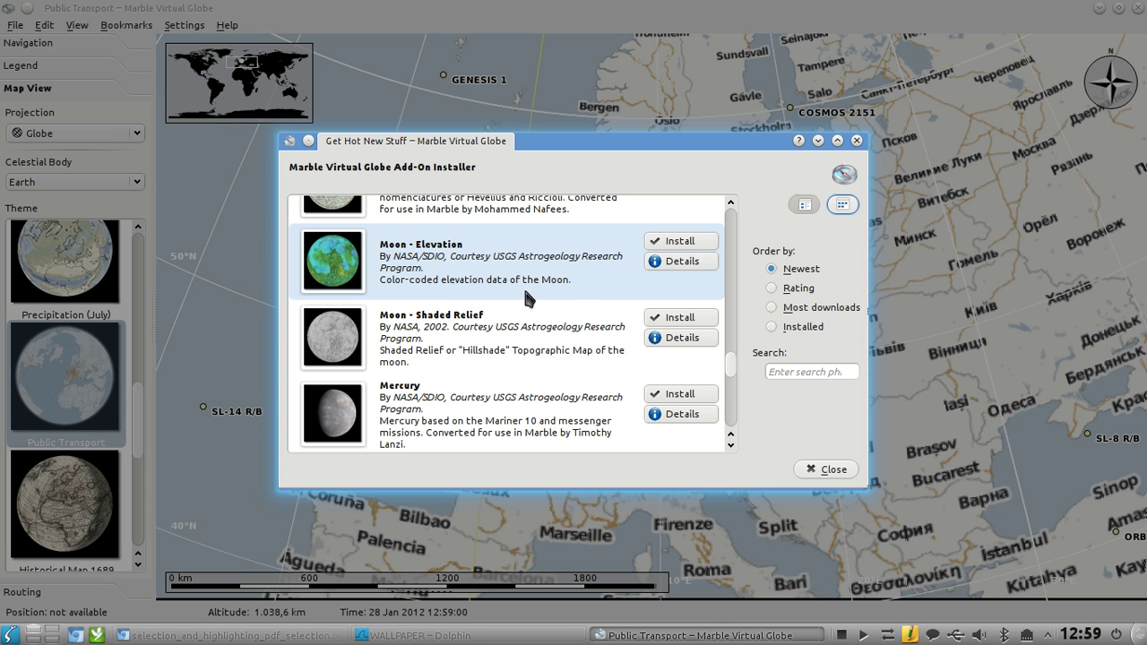
left_click_drag(728, 359, 729, 382)
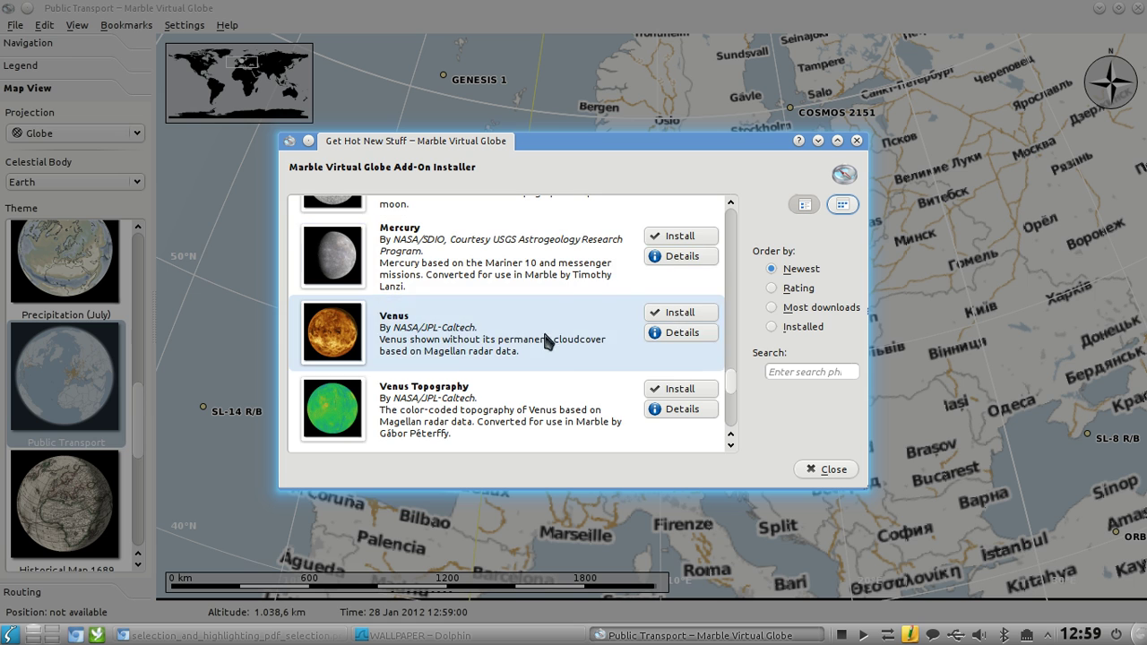
scroll(723, 378, "down", 5)
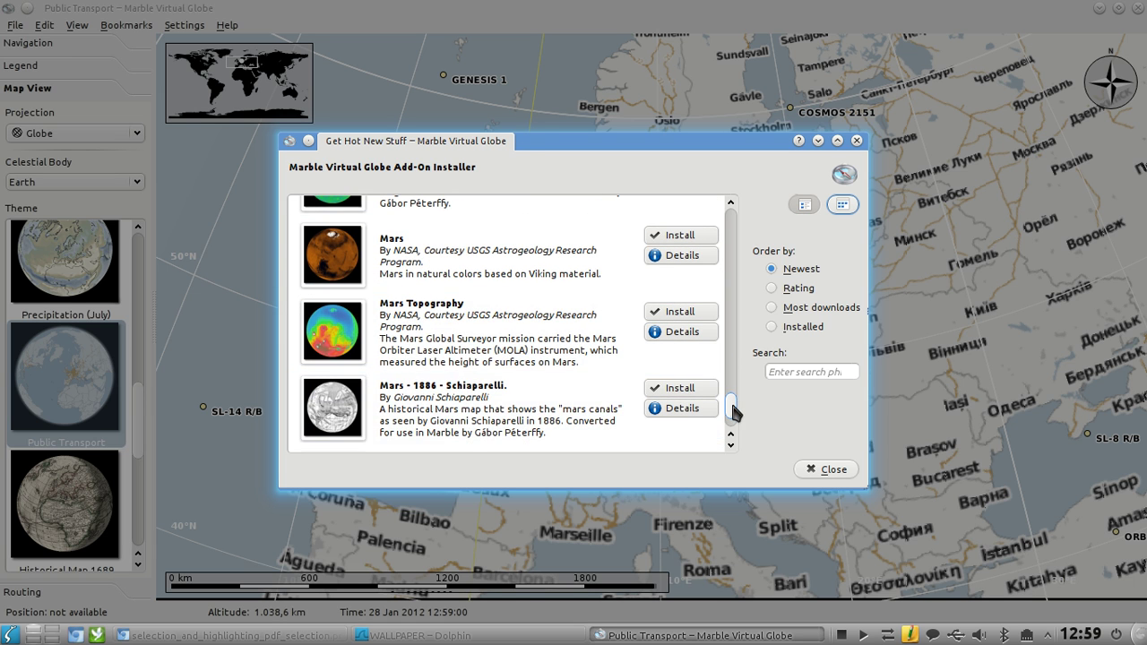
scroll(731, 408, "down", 1)
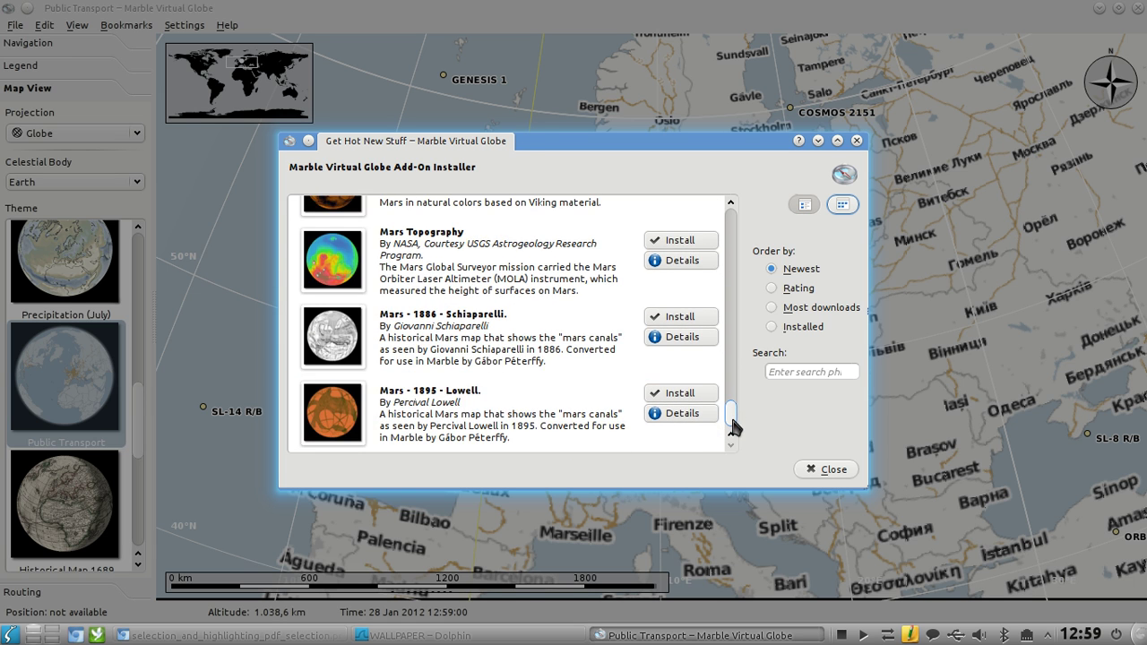
left_click(812, 473)
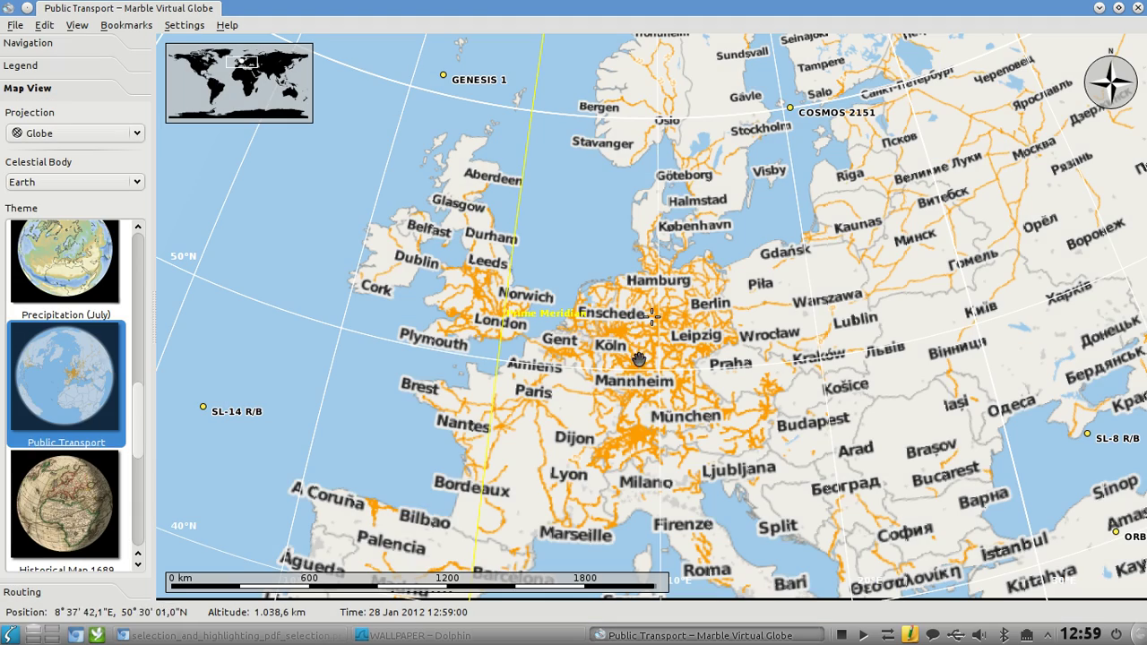
Examine the public transport lines in central Köln, around Rudolfplatz, Hansaring and Deutz
scroll(633, 344, "up", 3)
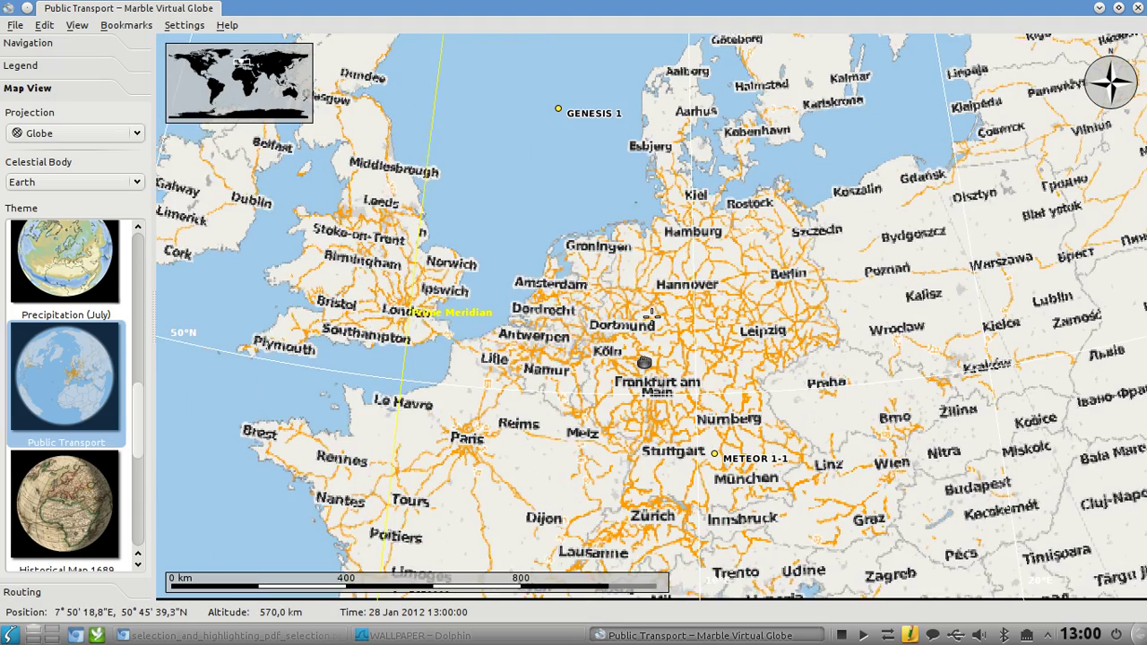
scroll(637, 362, "up", 4)
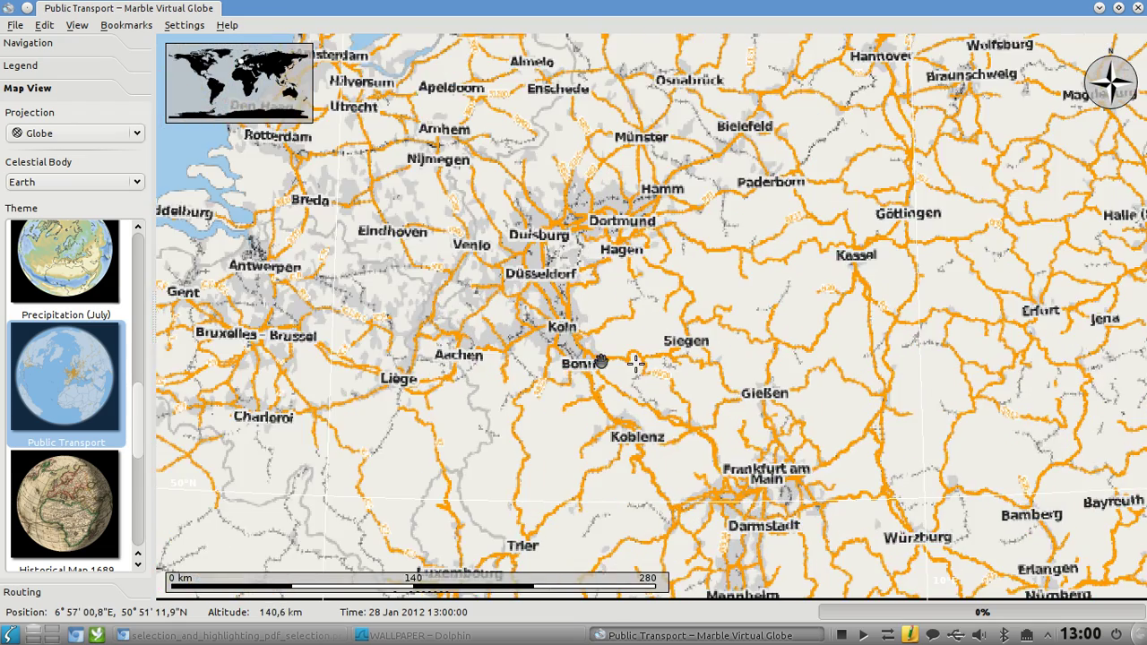
scroll(619, 385, "up", 4)
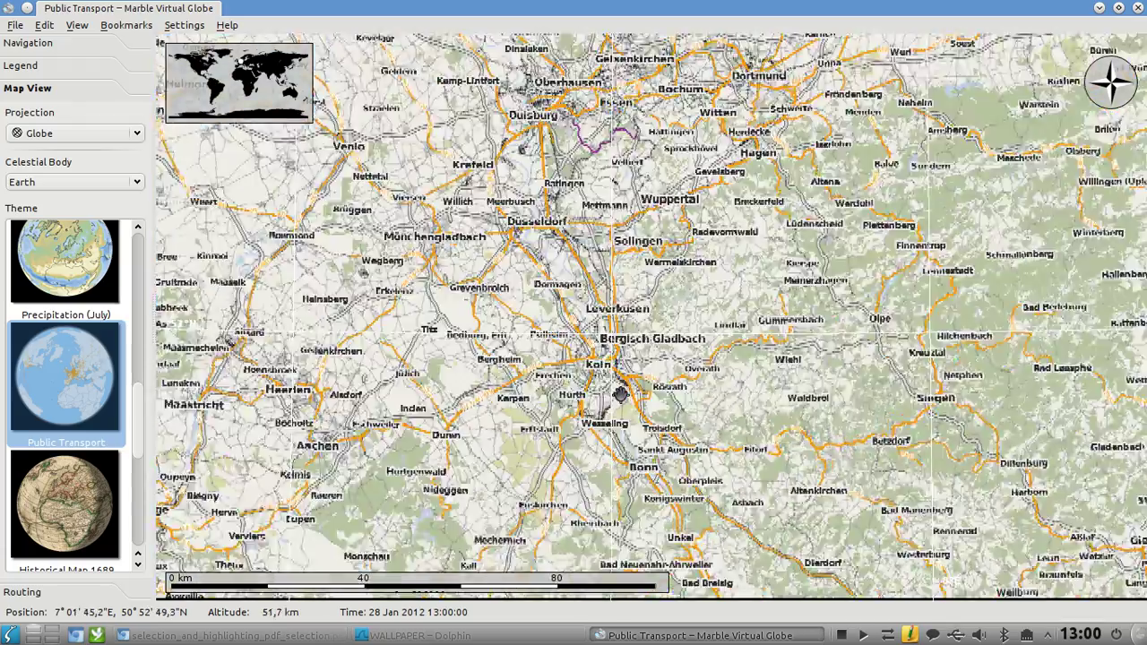
scroll(619, 394, "up", 5)
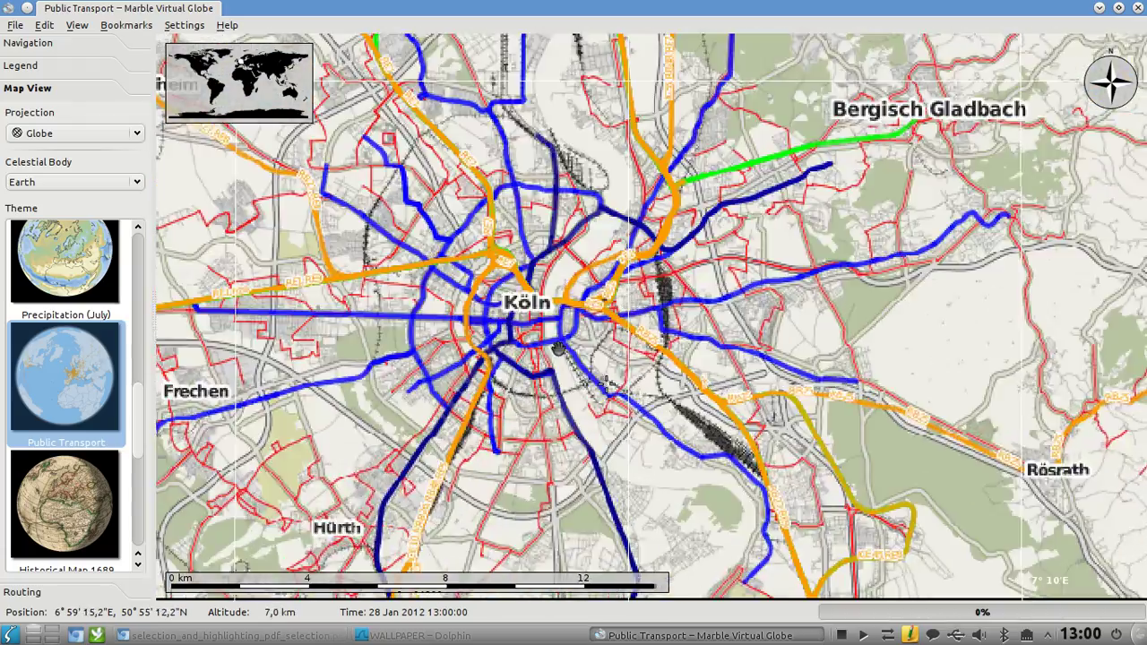
scroll(627, 359, "up", 3)
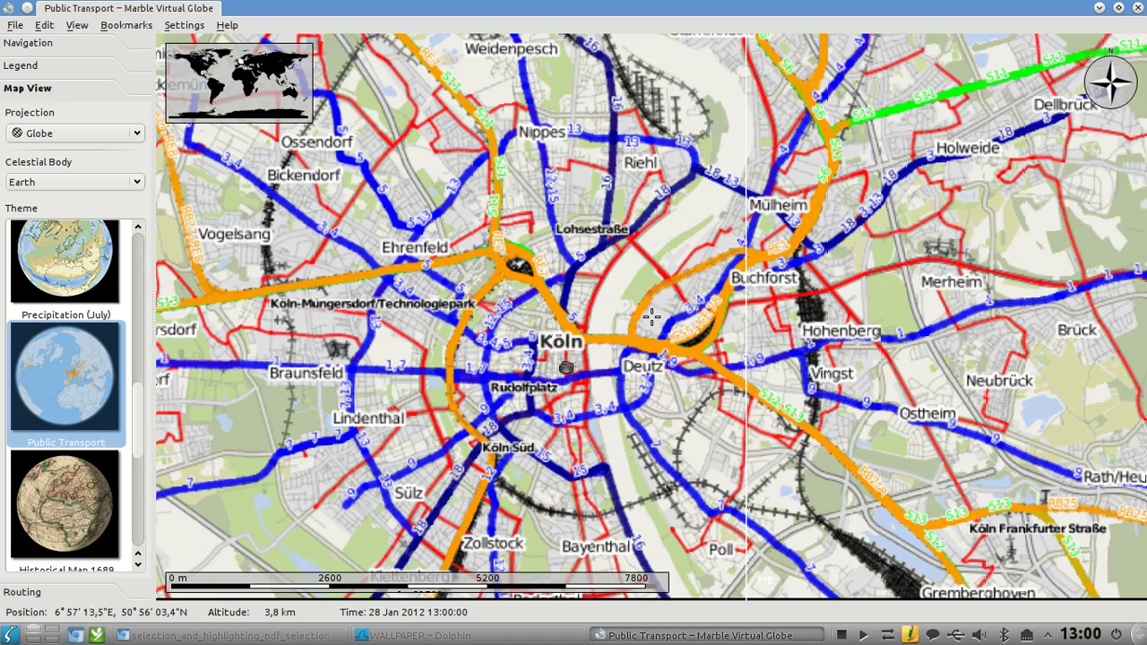
scroll(589, 375, "up", 2)
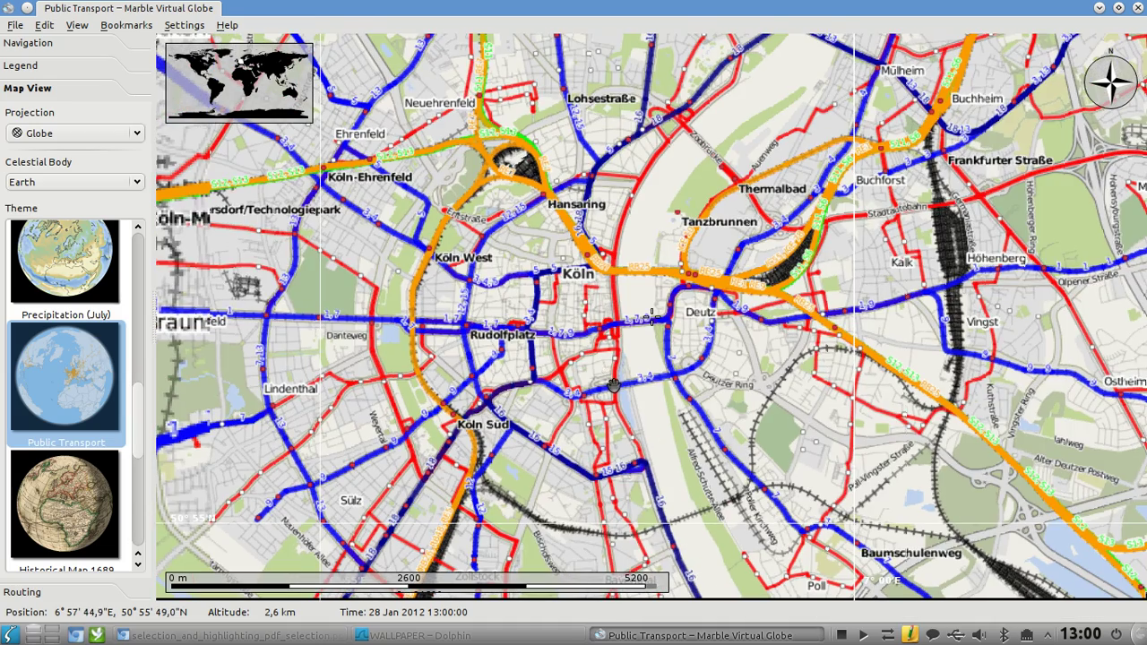
scroll(599, 373, "up", 2)
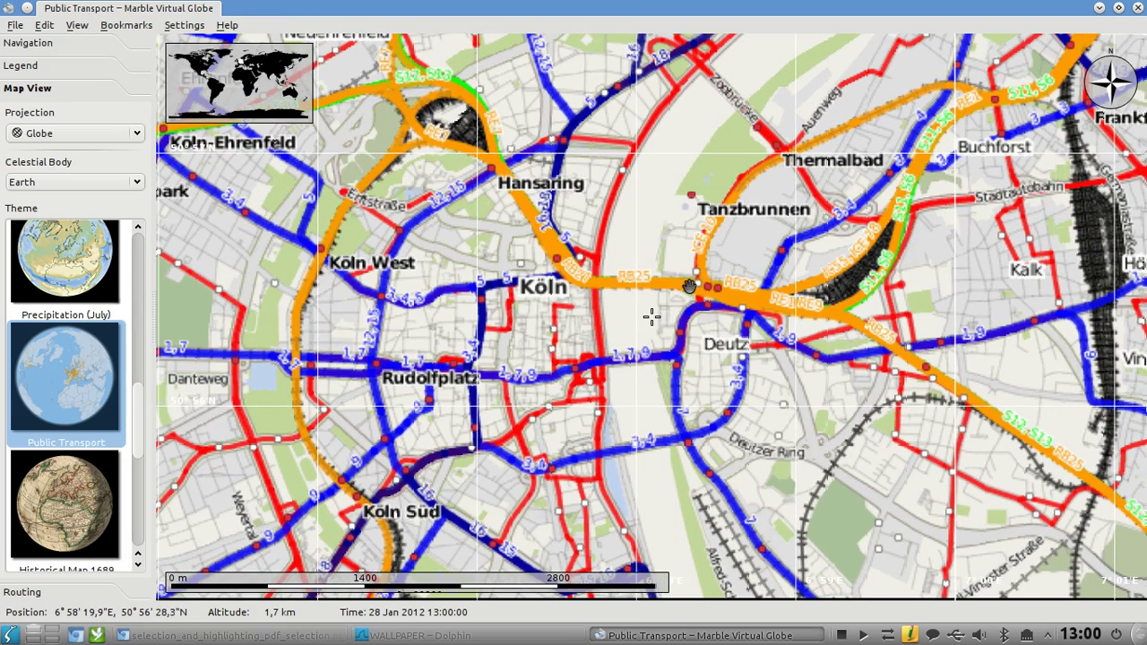
Examine the wider rail and tram network around Köln, including Frechen, Hürth and Bergisch Gladbach
scroll(688, 287, "down", 2)
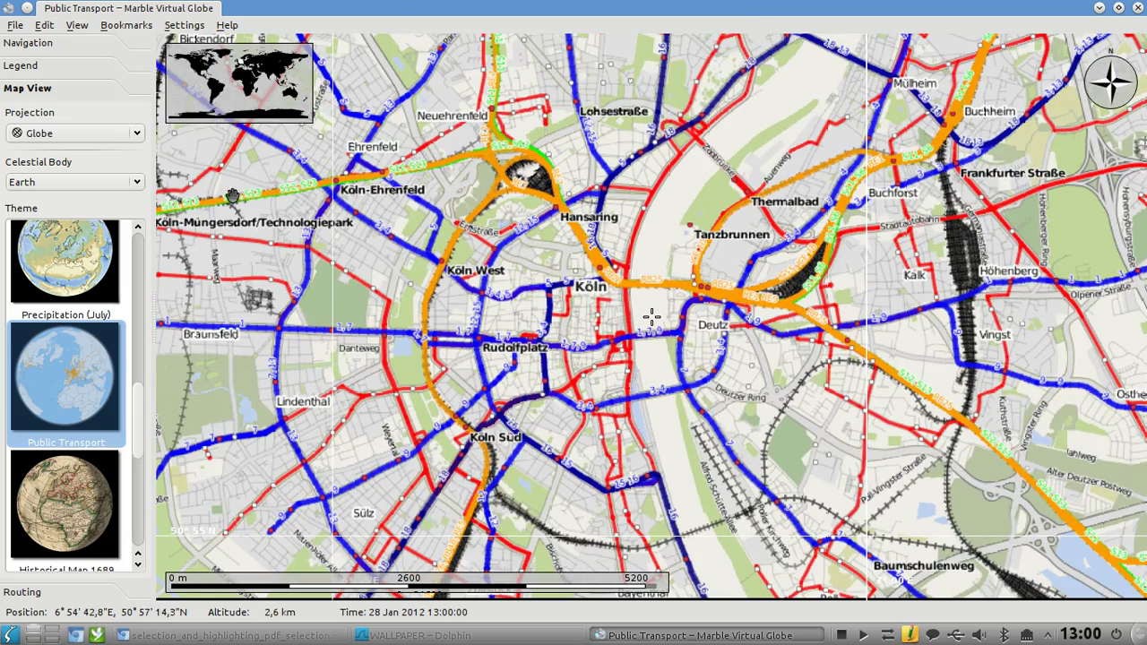
scroll(566, 308, "down", 5)
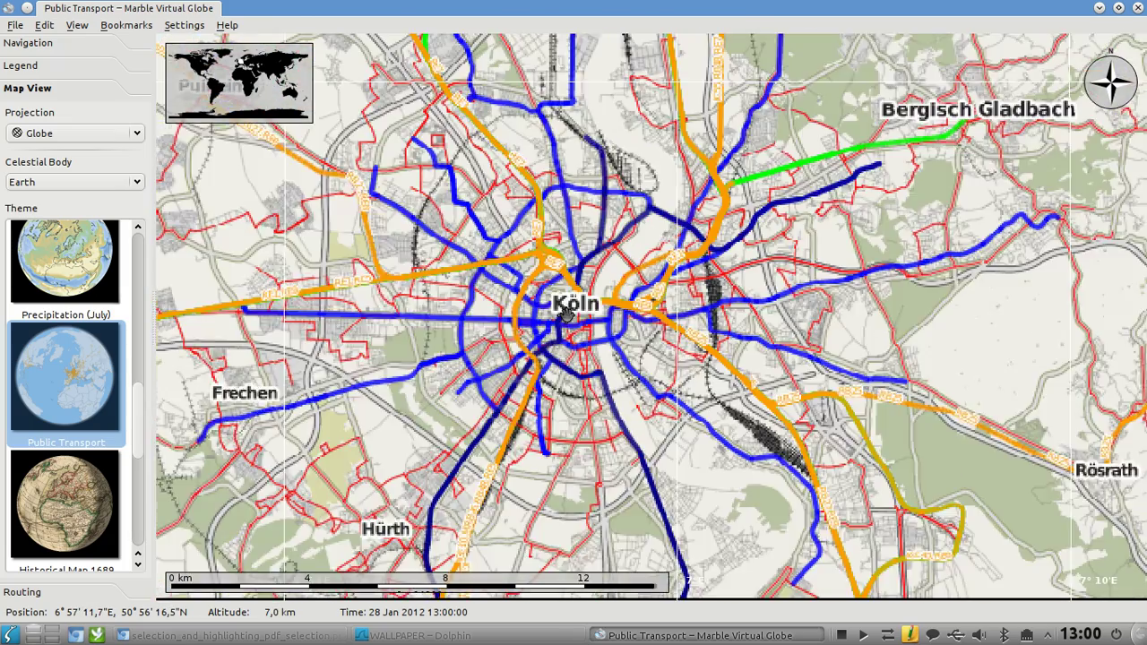
scroll(567, 311, "down", 2)
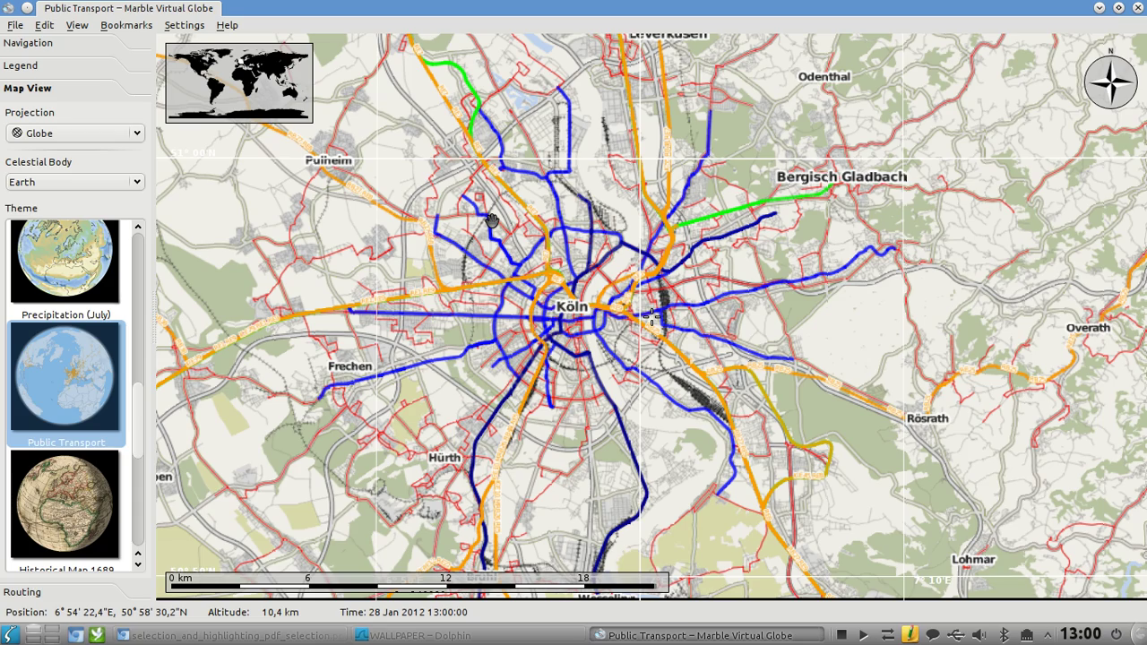
scroll(592, 394, "up", 2)
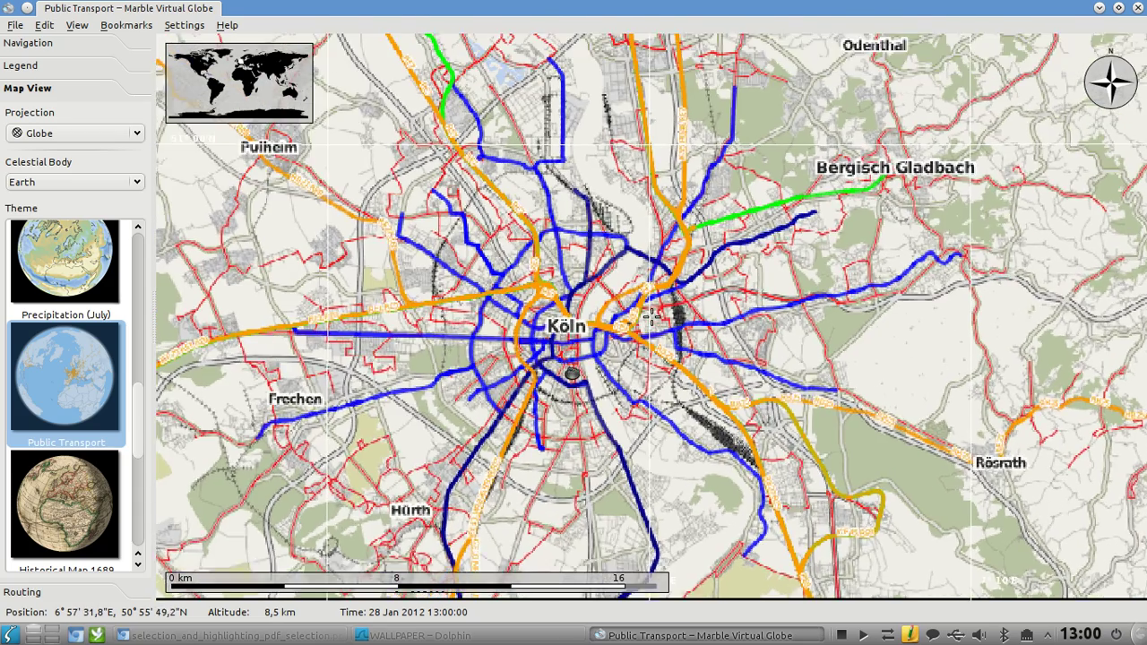
scroll(572, 373, "up", 2)
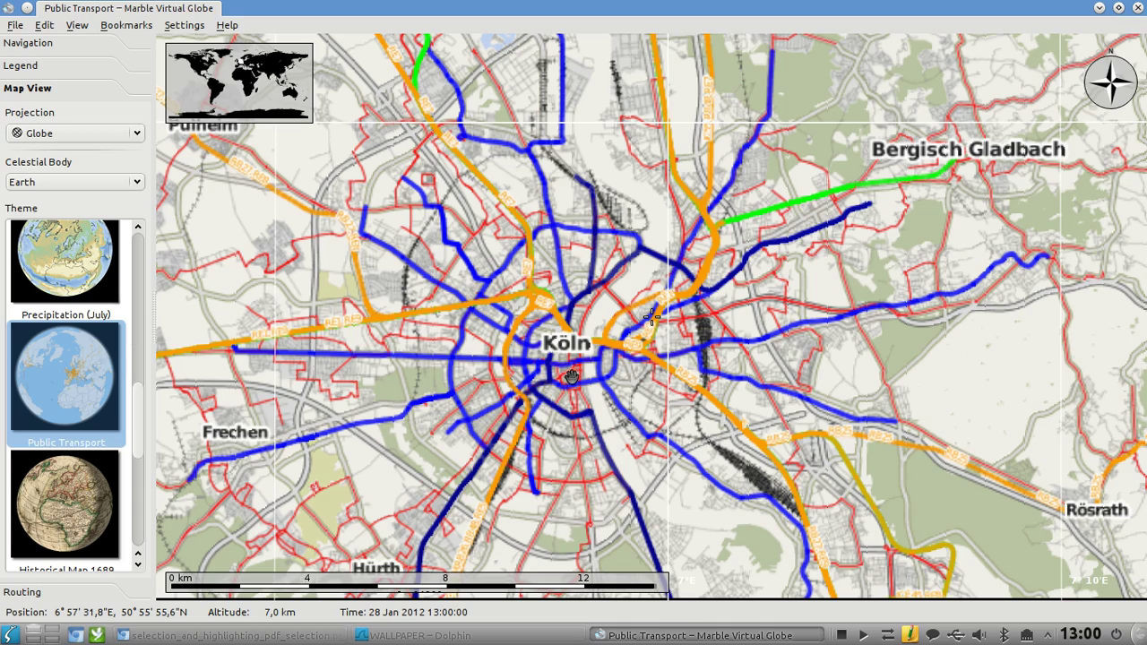
scroll(571, 376, "up", 4)
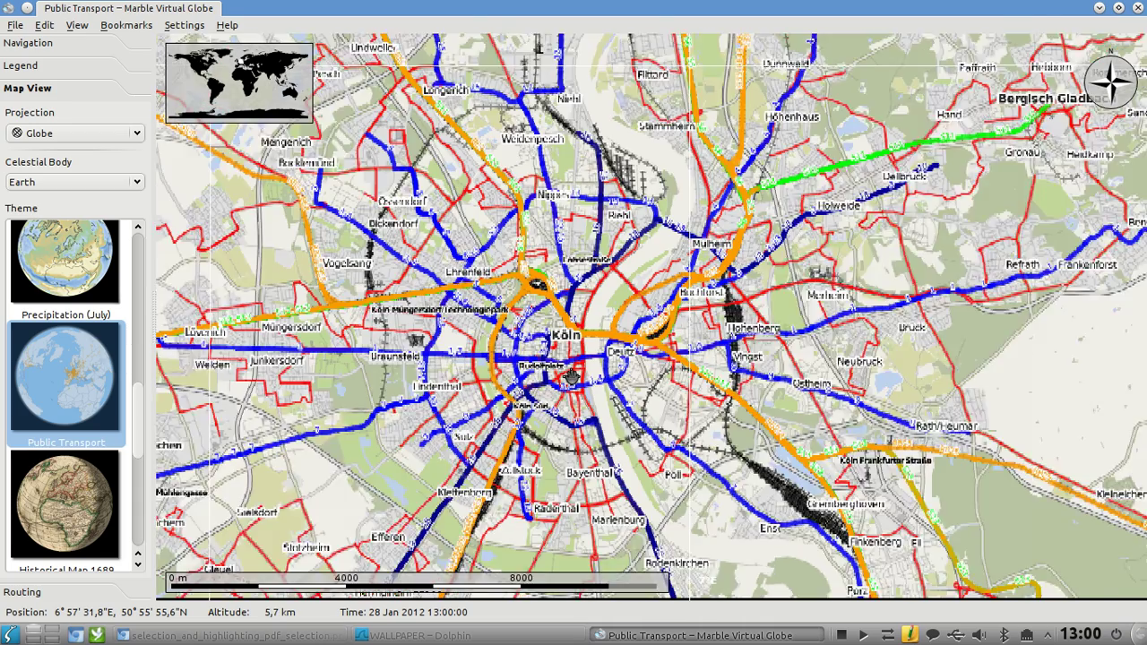
Examine the tracks, passages and line labels at Köln Hbf, the Breslauer Platz bus station and the surrounding streets
left_click_drag(499, 183, 566, 340)
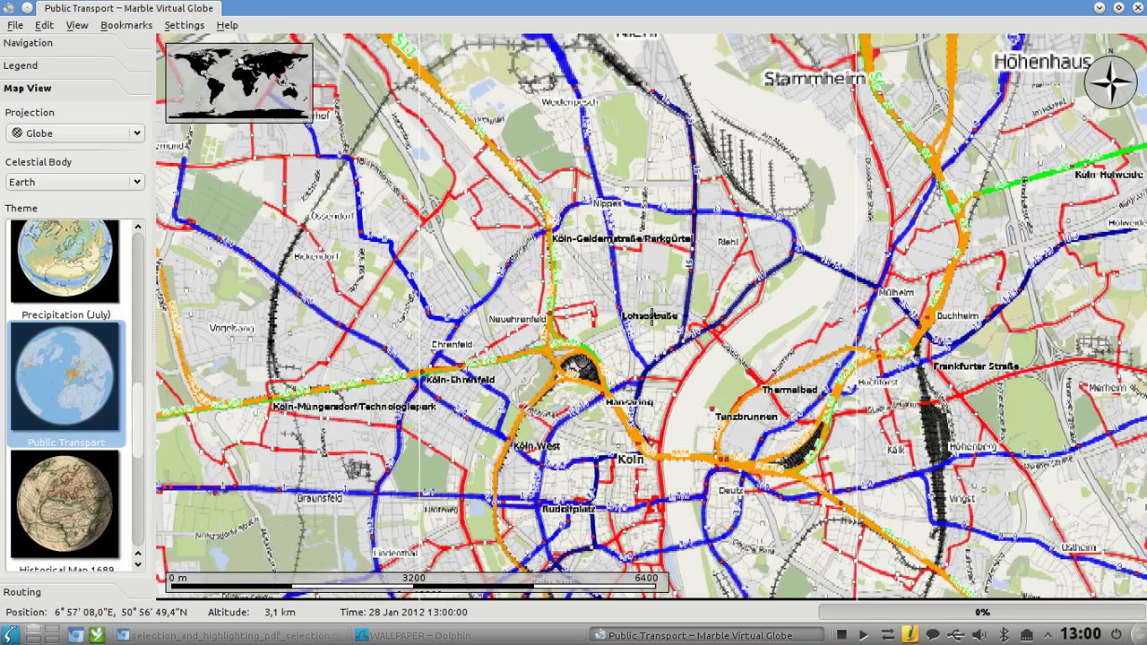
left_click_drag(601, 449, 554, 329)
scroll(563, 357, "up", 5)
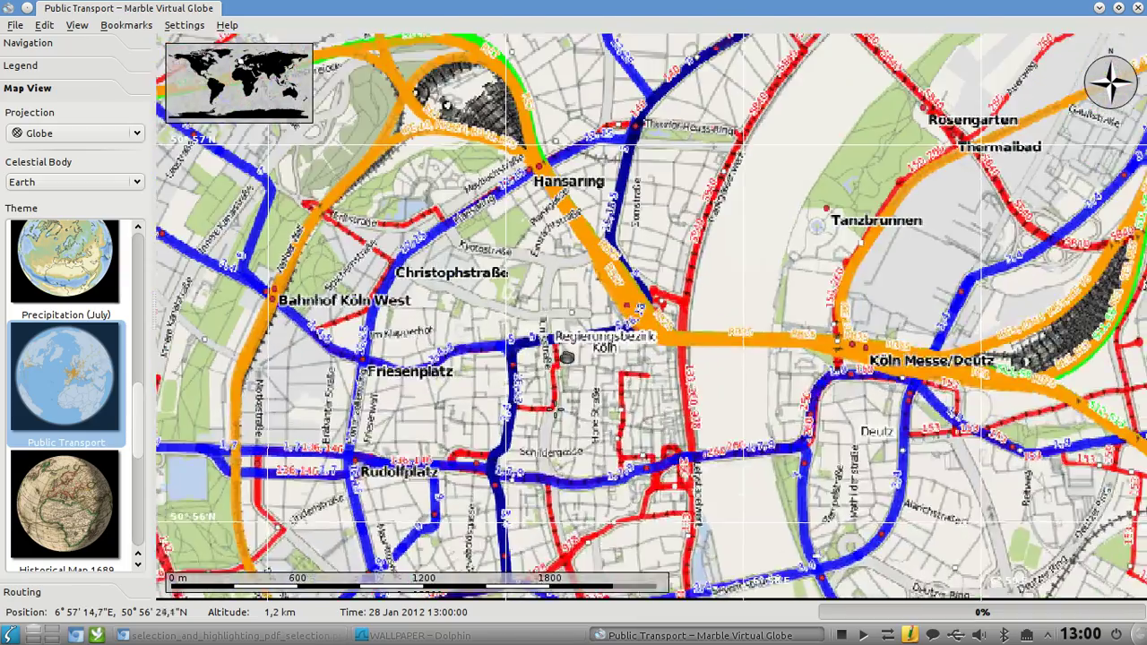
scroll(574, 327, "up", 2)
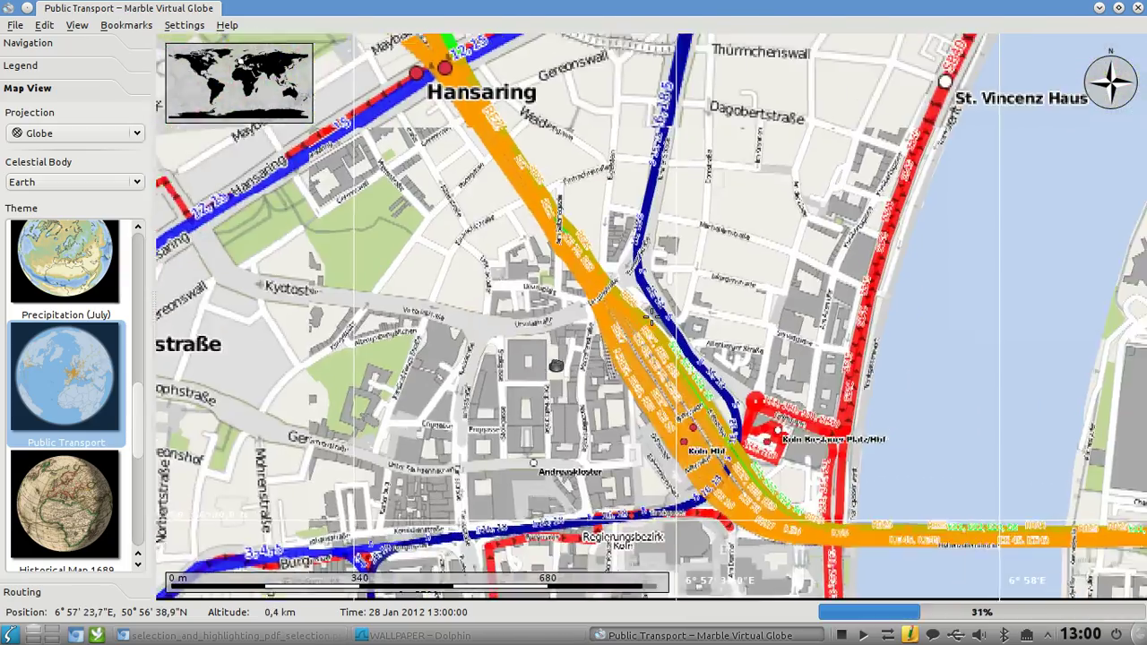
scroll(547, 376, "up", 3)
scroll(536, 400, "up", 3)
left_click_drag(551, 387, 748, 197)
left_click_drag(394, 479, 728, 403)
scroll(557, 376, "up", 2)
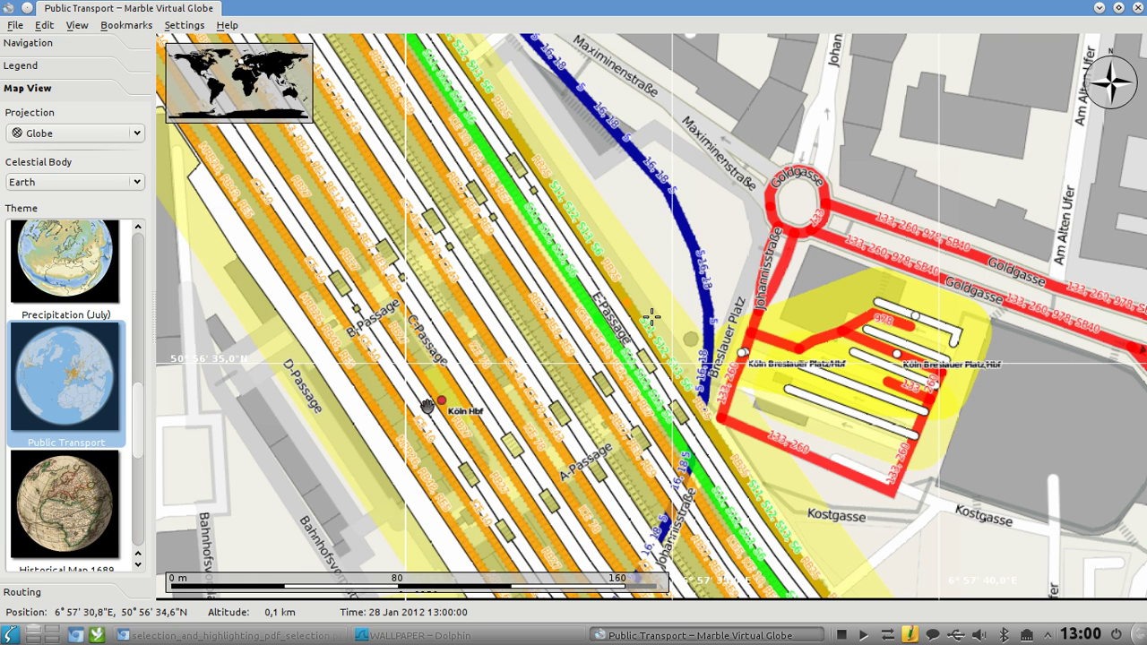
scroll(431, 412, "up", 2)
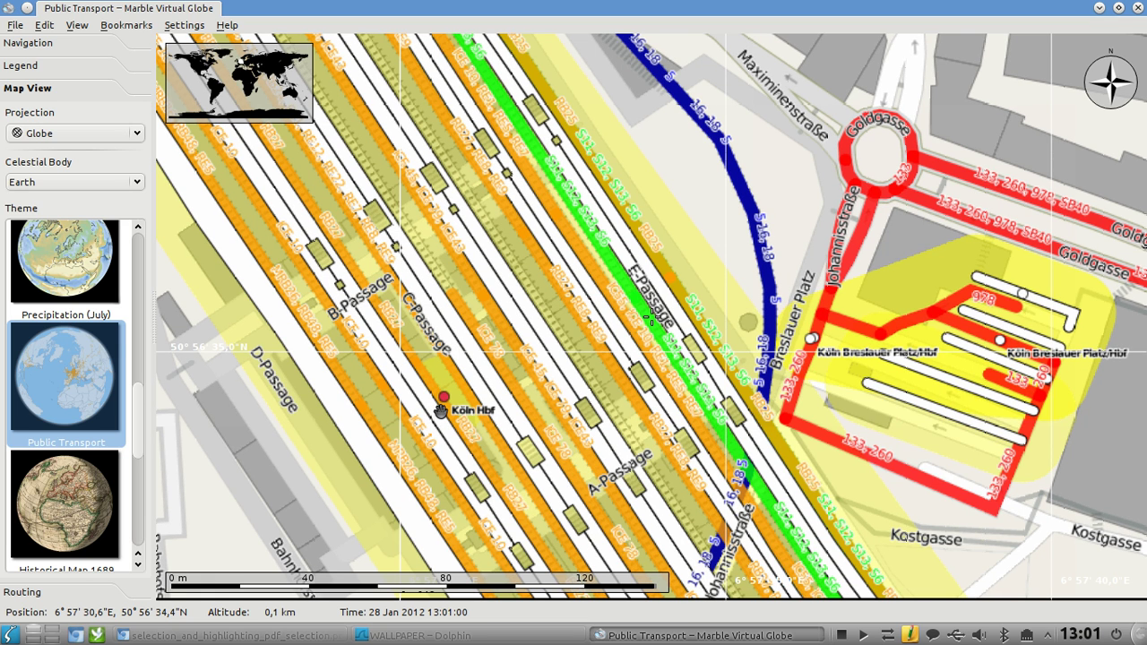
left_click_drag(504, 289, 535, 392)
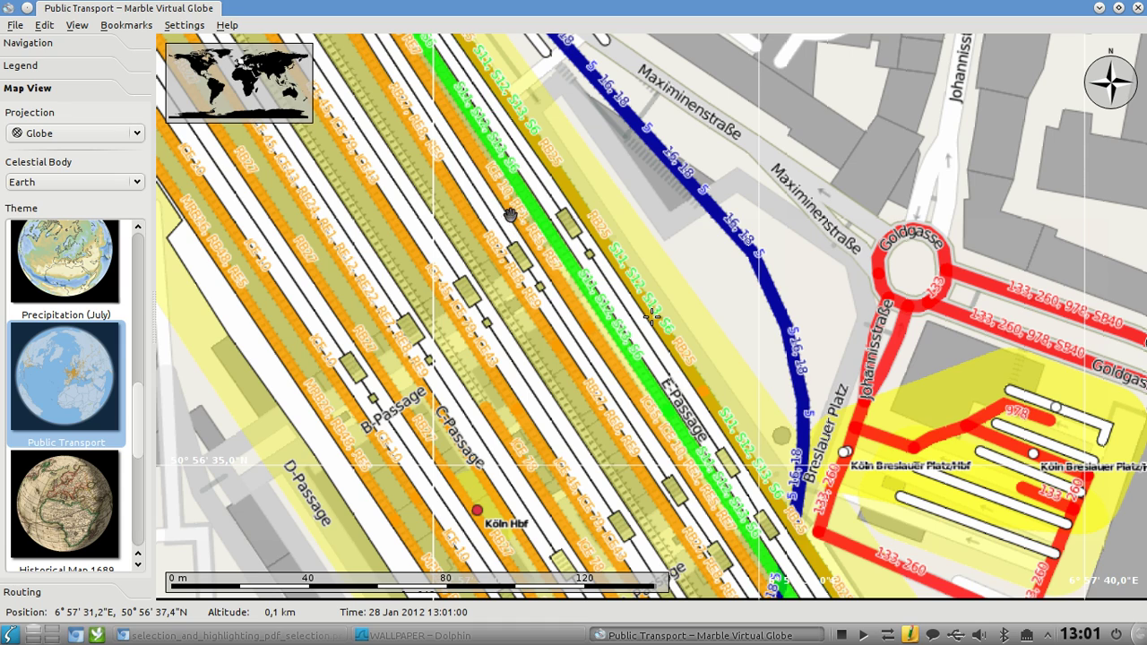
left_click_drag(542, 297, 557, 229)
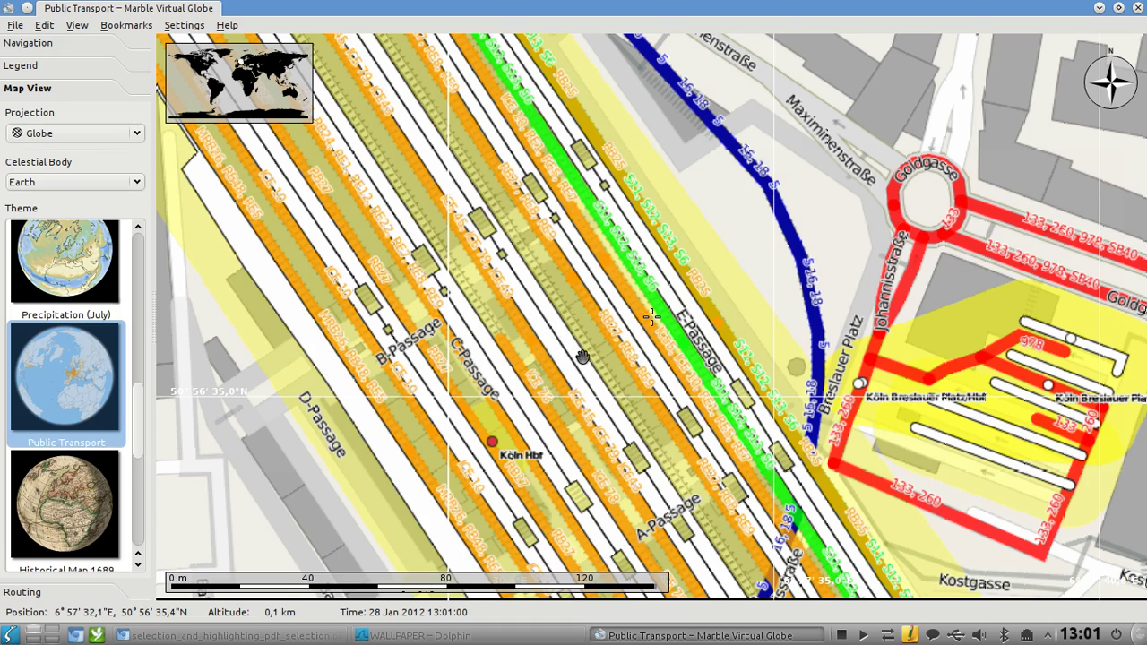
scroll(583, 357, "down", 3)
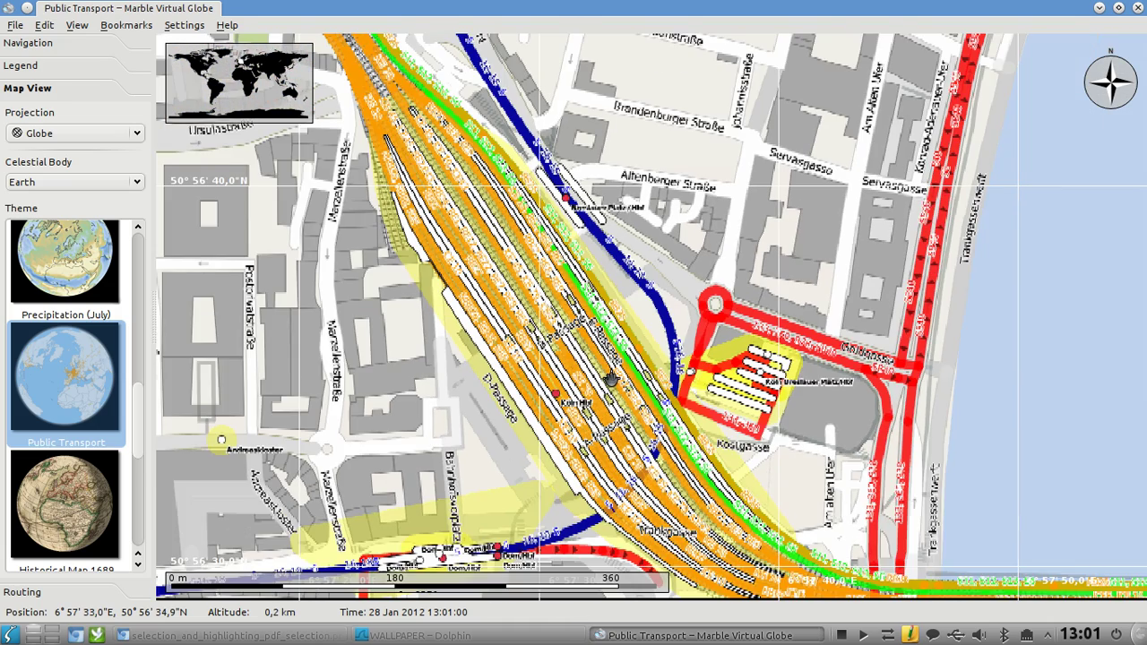
scroll(609, 380, "down", 18)
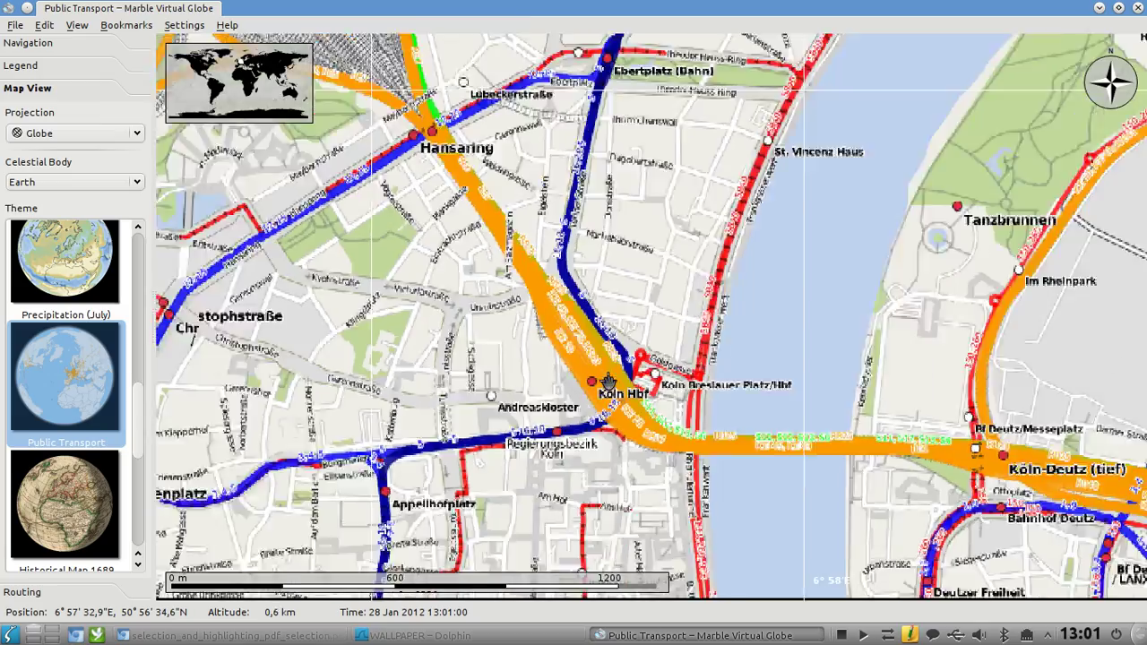
Examine the public transport lines across Europe and the eastern United States, moving from Köln to New York
scroll(610, 397, "down", 6)
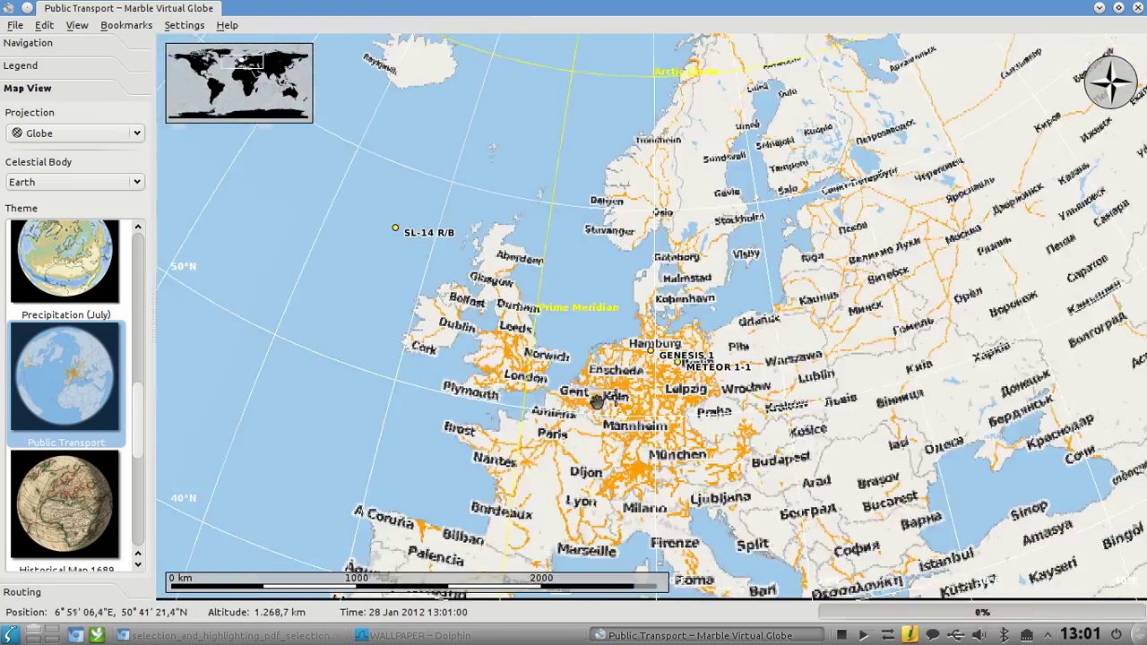
left_click_drag(739, 409, 1050, 405)
left_click_drag(404, 430, 986, 322)
left_click_drag(412, 475, 1012, 386)
left_click_drag(579, 384, 345, 278)
left_click_drag(812, 324, 629, 302)
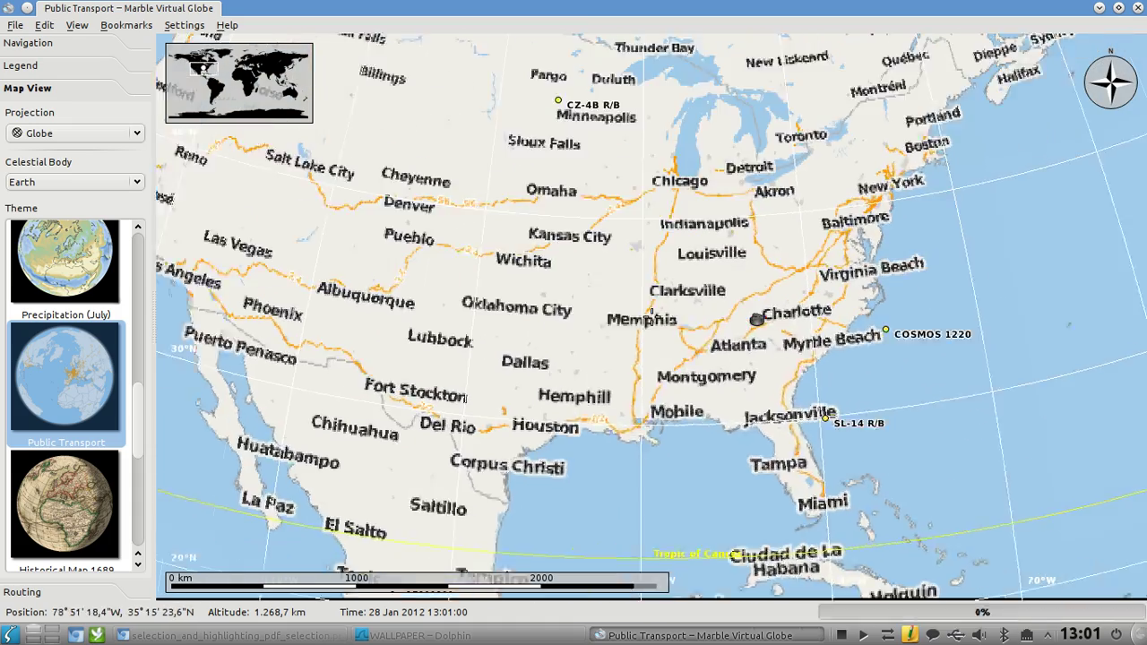
left_click_drag(852, 306, 777, 284)
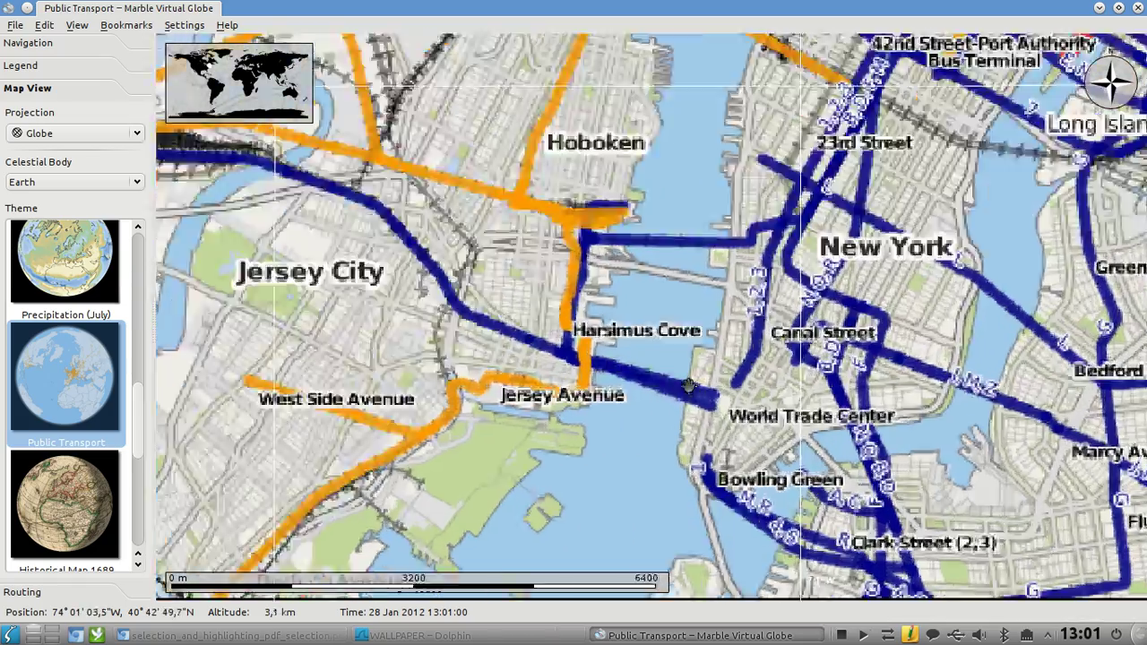
Examine the transit lines around Exchange Place and Essex Street in Jersey City and across the wider New York area
scroll(651, 317, "up", 5)
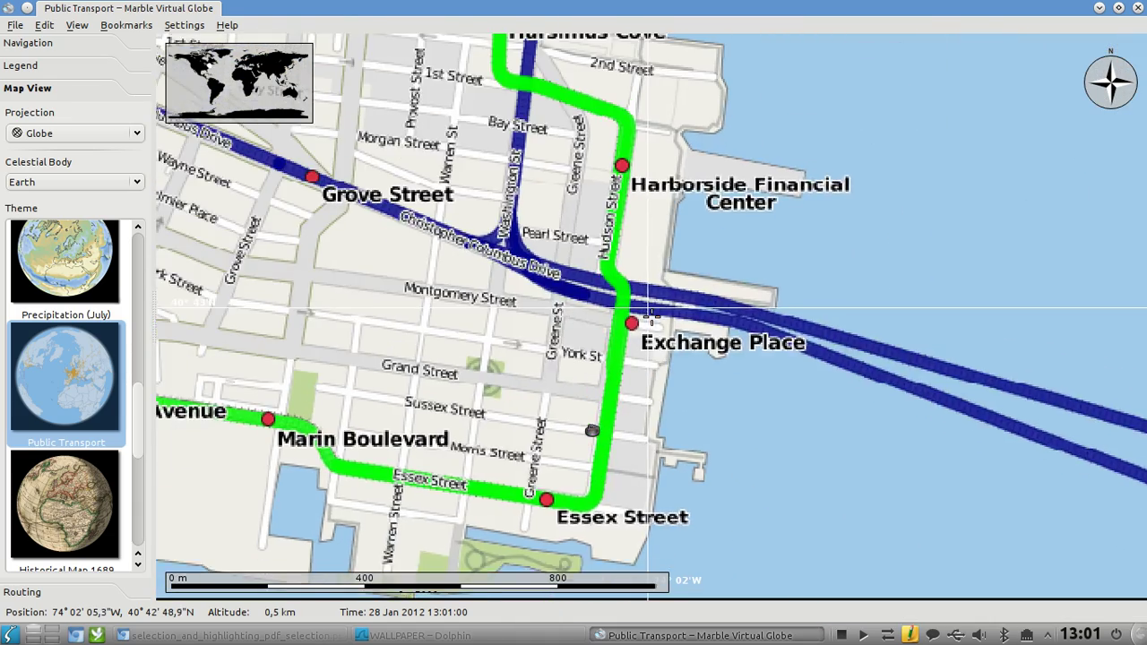
left_click_drag(592, 431, 598, 469)
left_click_drag(627, 296, 609, 468)
scroll(610, 430, "up", 3)
left_click_drag(622, 509, 634, 352)
left_click_drag(622, 485, 639, 341)
scroll(630, 420, "up", 2)
scroll(630, 412, "down", 10)
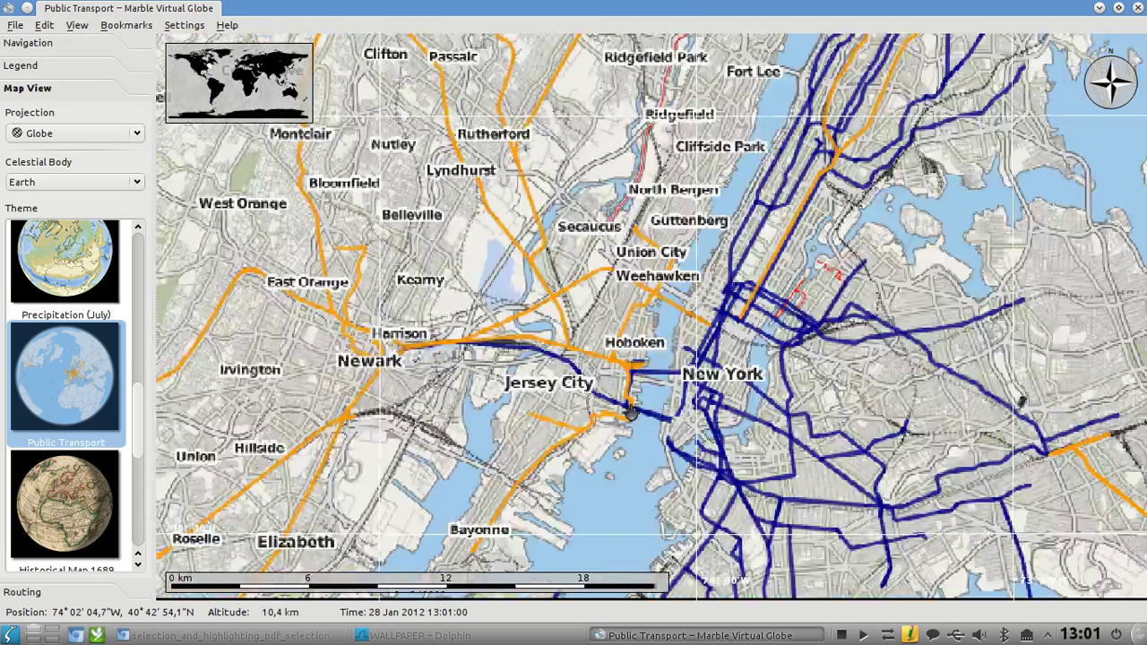
scroll(631, 413, "down", 15)
left_click_drag(731, 413, 496, 337)
left_click_drag(695, 413, 549, 325)
scroll(645, 388, "down", 10)
Switch the map theme to Historical Map 1689 and enlarge the globe
left_click_drag(138, 439, 141, 491)
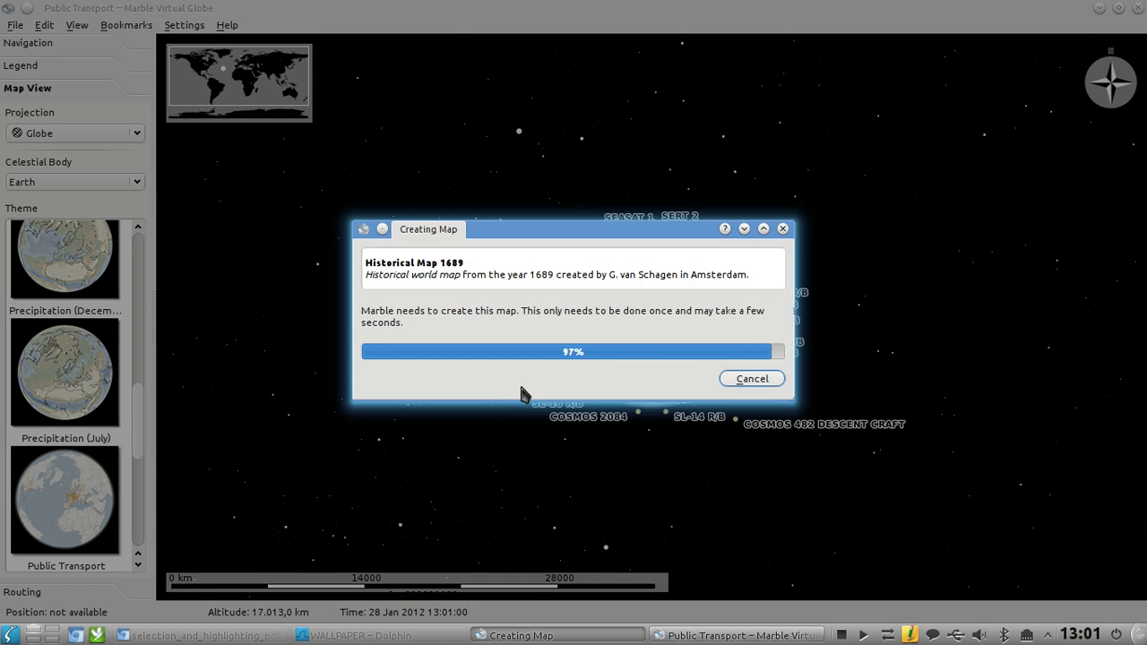
scroll(526, 381, "up", 2)
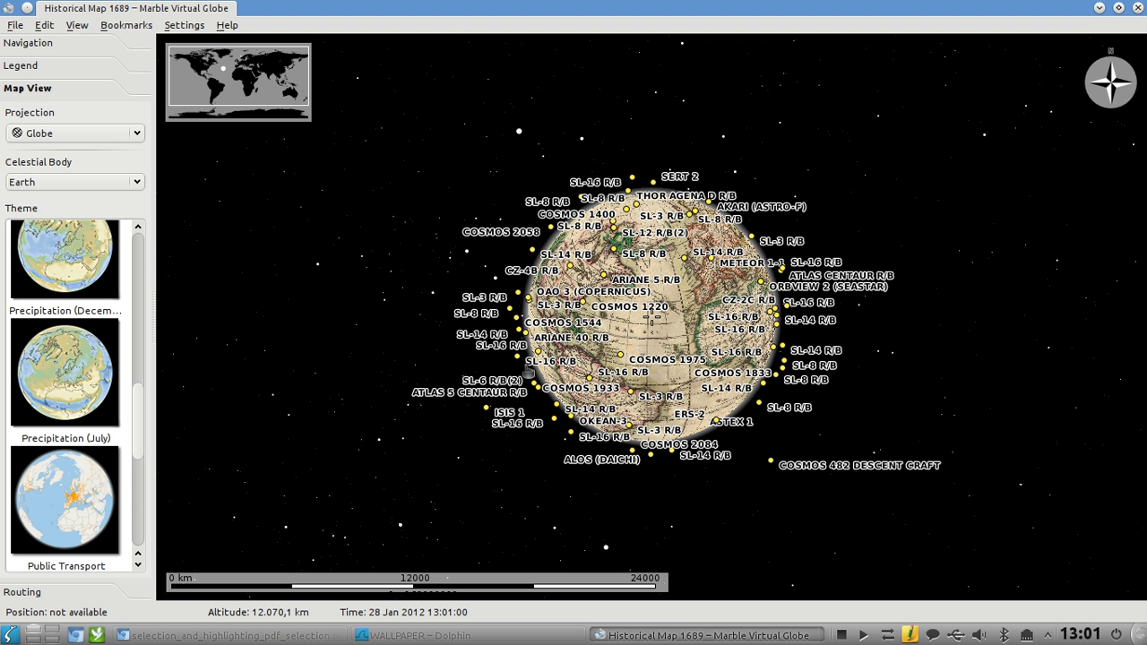
scroll(627, 296, "up", 5)
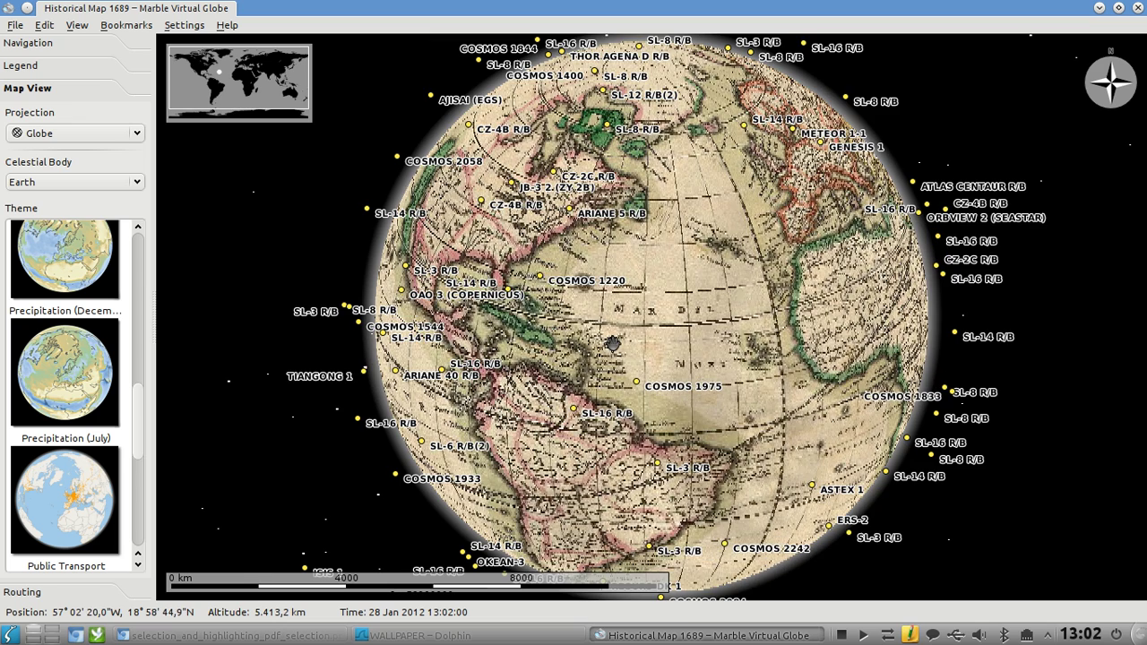
Turn off the Satellites online service on the historical globe
left_click(76, 27)
mouse_move(117, 109)
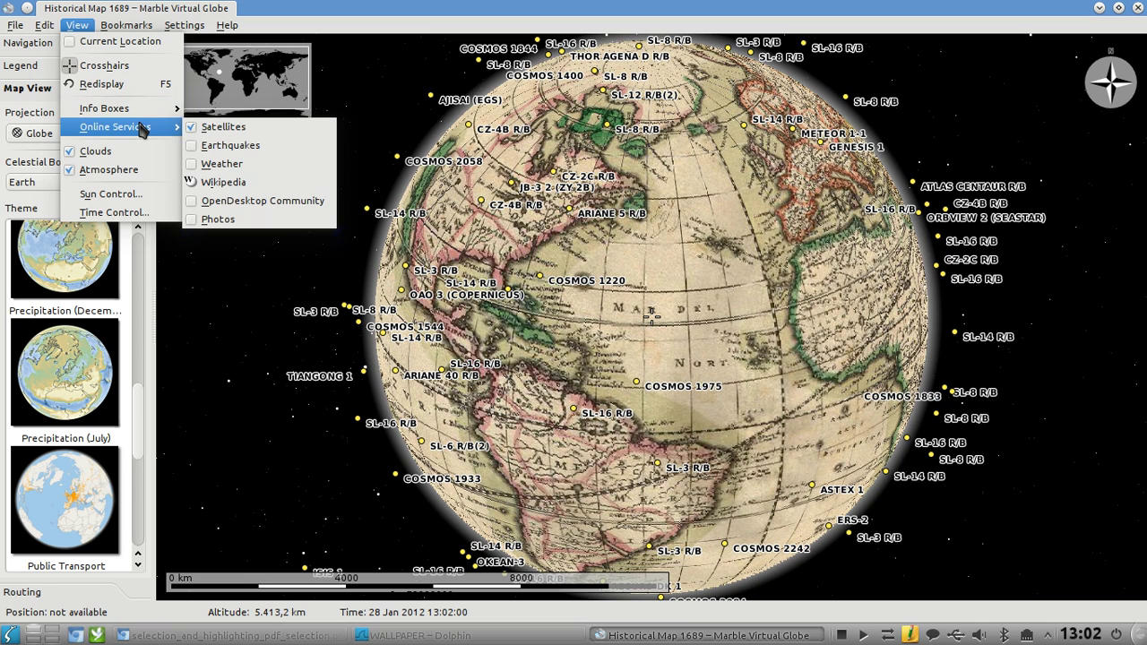
left_click(411, 264)
Examine Europe, the Mediterranean and the Caspian region on the 1689 historical map
left_click_drag(637, 358, 608, 340)
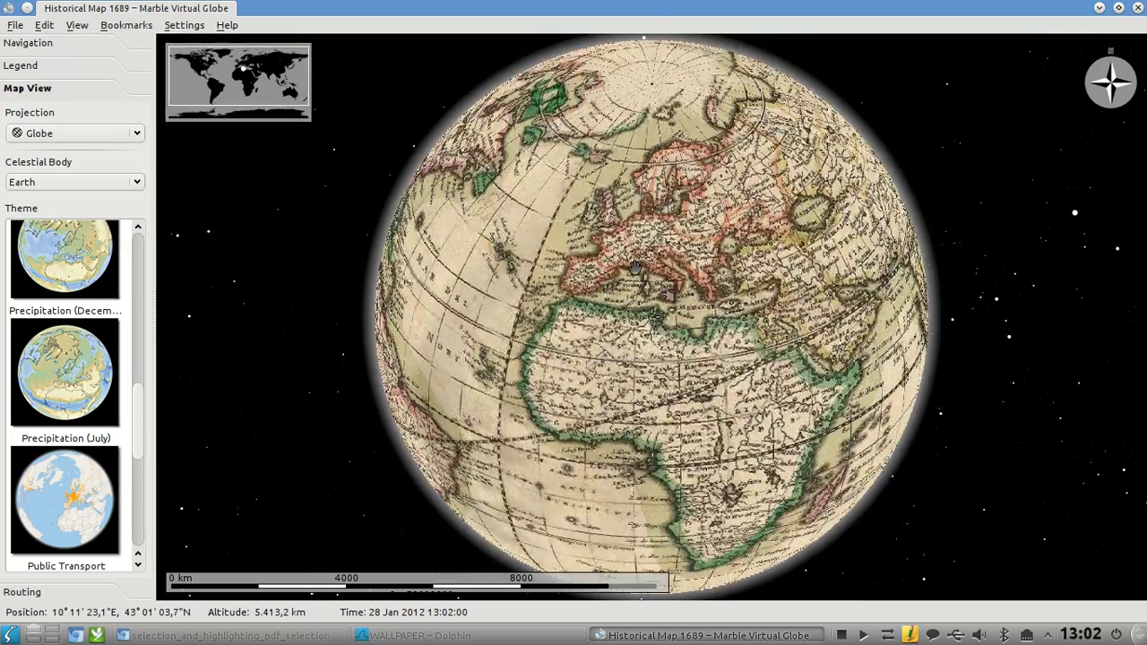
scroll(608, 340, "up", 3)
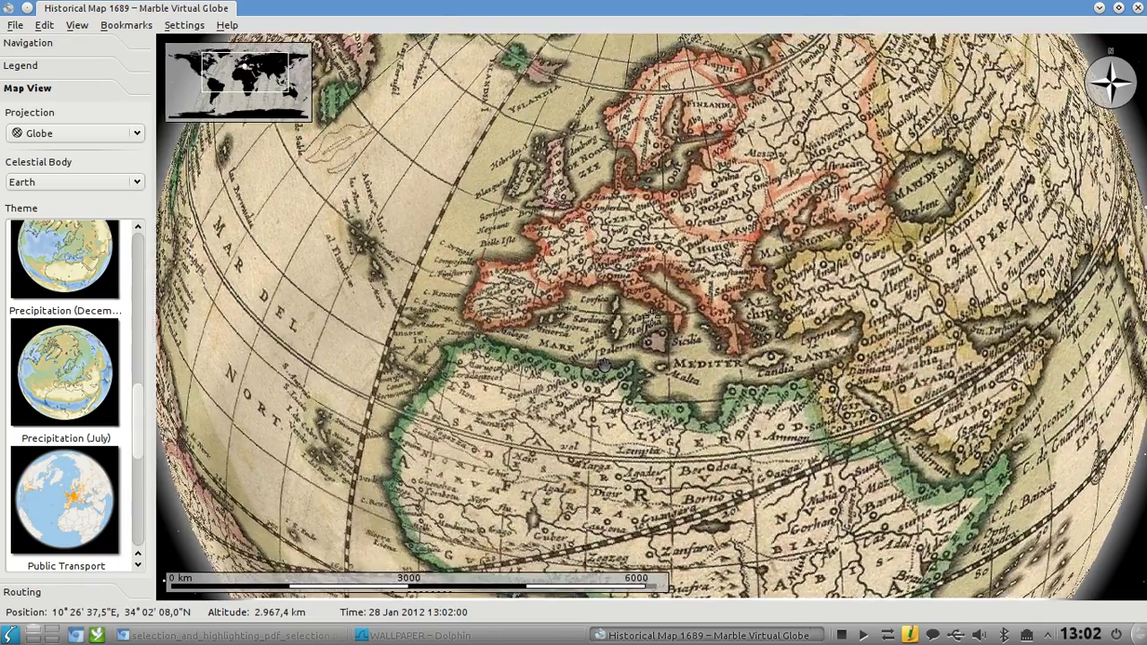
scroll(607, 363, "up", 1)
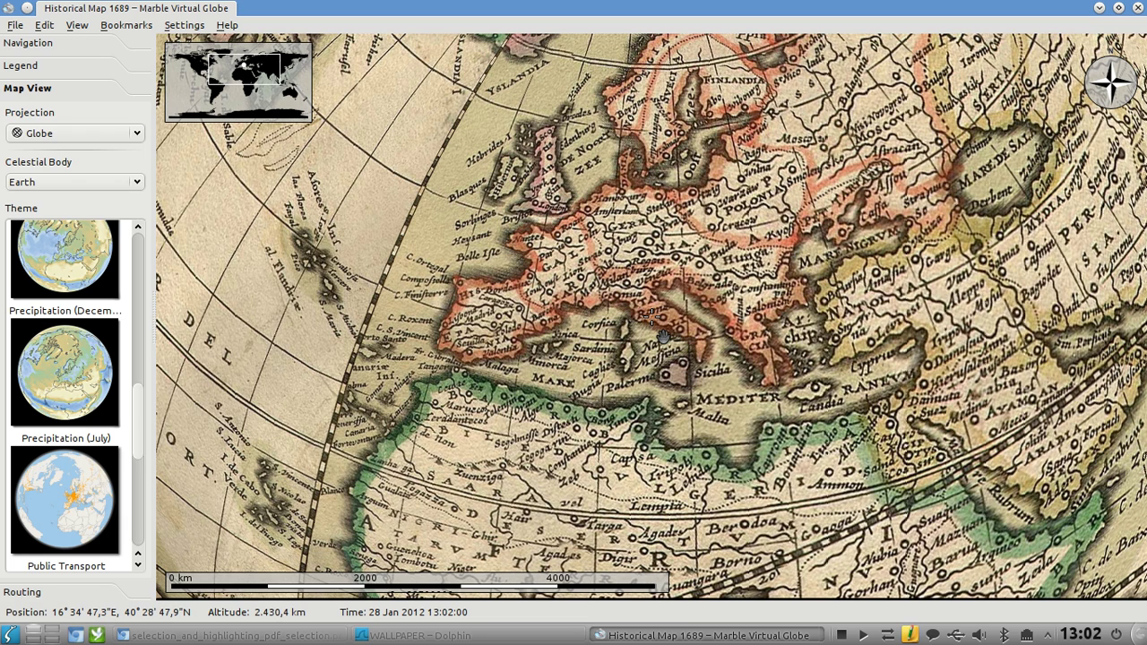
left_click_drag(775, 230, 694, 264)
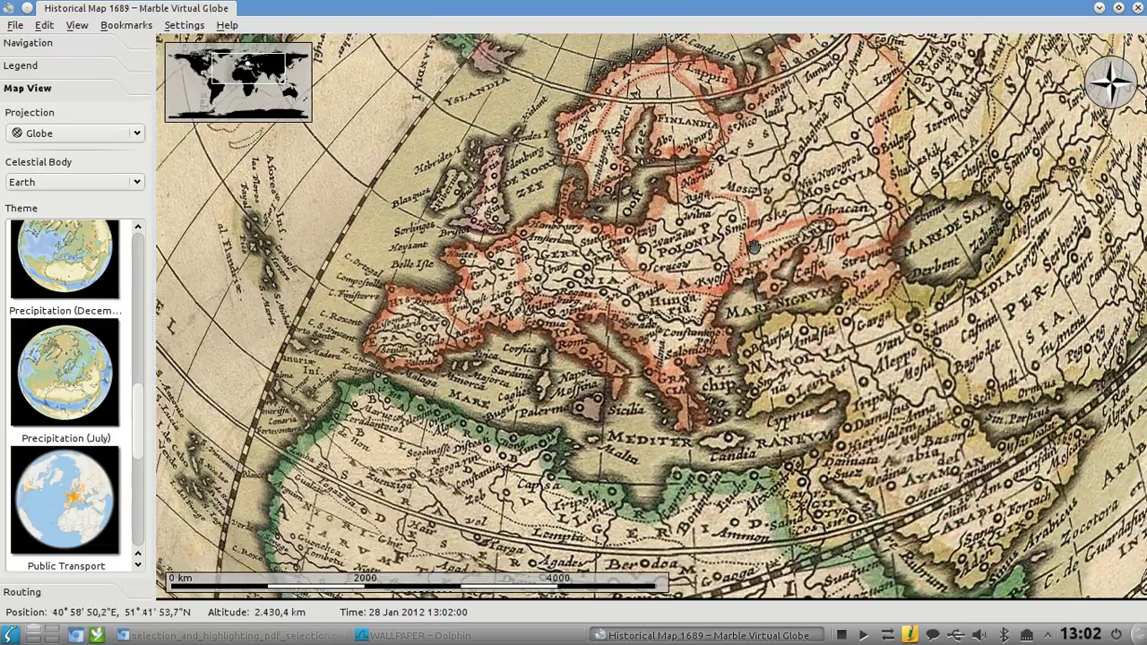
left_click_drag(725, 334, 684, 425)
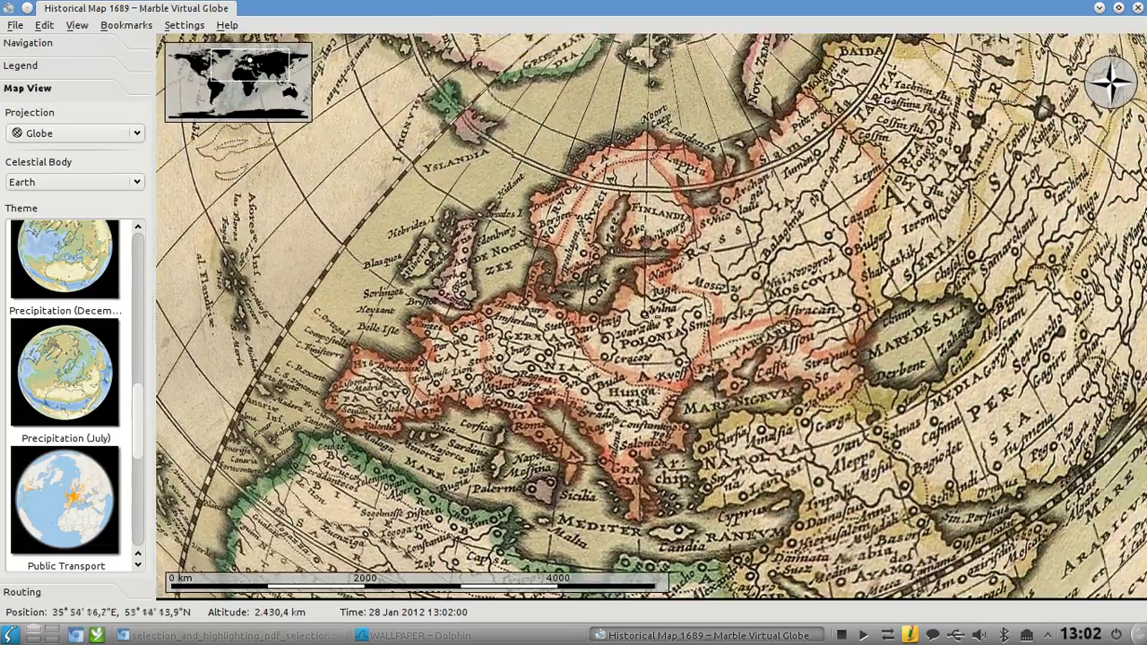
left_click_drag(755, 299, 825, 255)
left_click_drag(739, 370, 748, 307)
Examine the Caribbean, Mexico and Central America on the 1689 historical map
left_click_drag(744, 421, 825, 336)
left_click_drag(545, 469, 748, 323)
left_click_drag(522, 391, 591, 398)
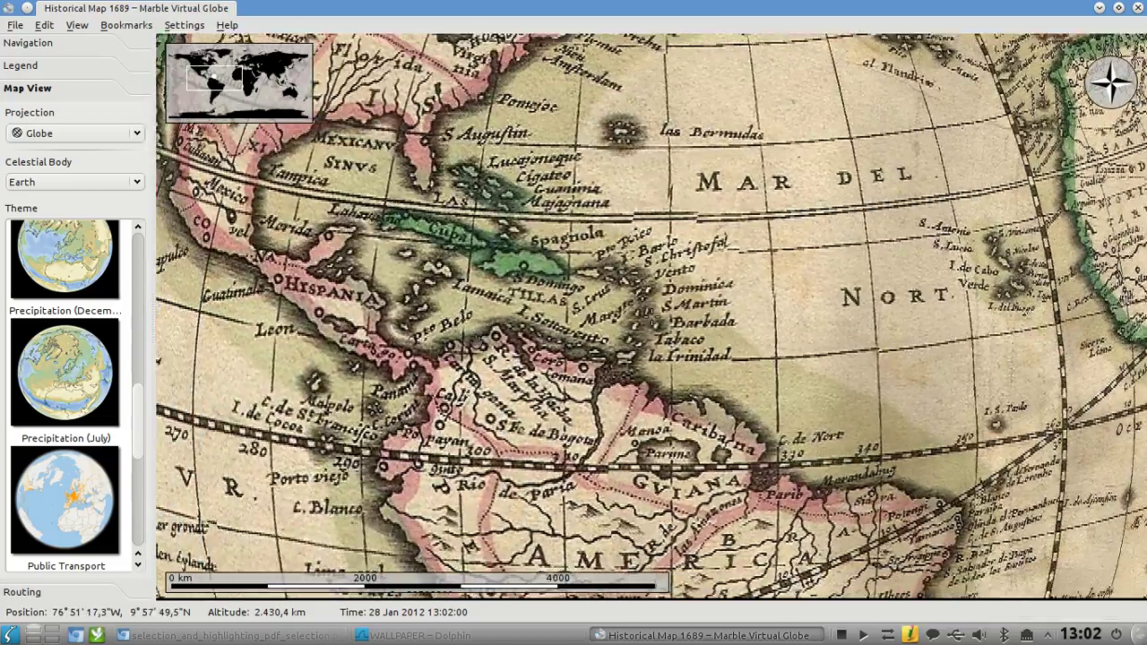
left_click_drag(487, 363, 571, 399)
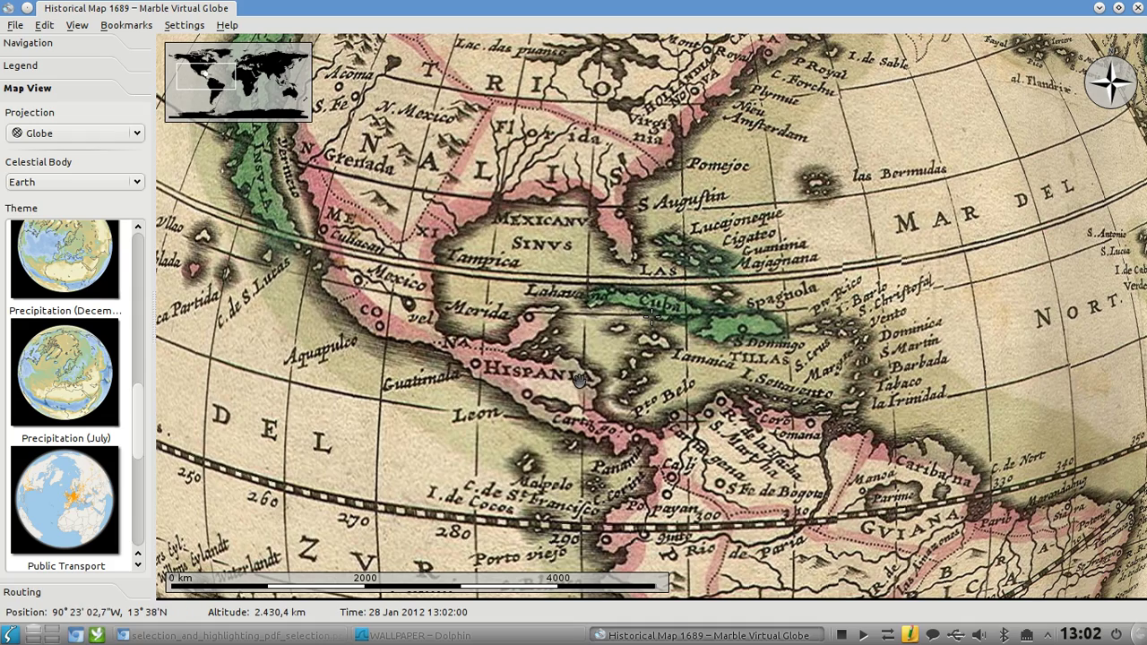
scroll(575, 387, "down", 2)
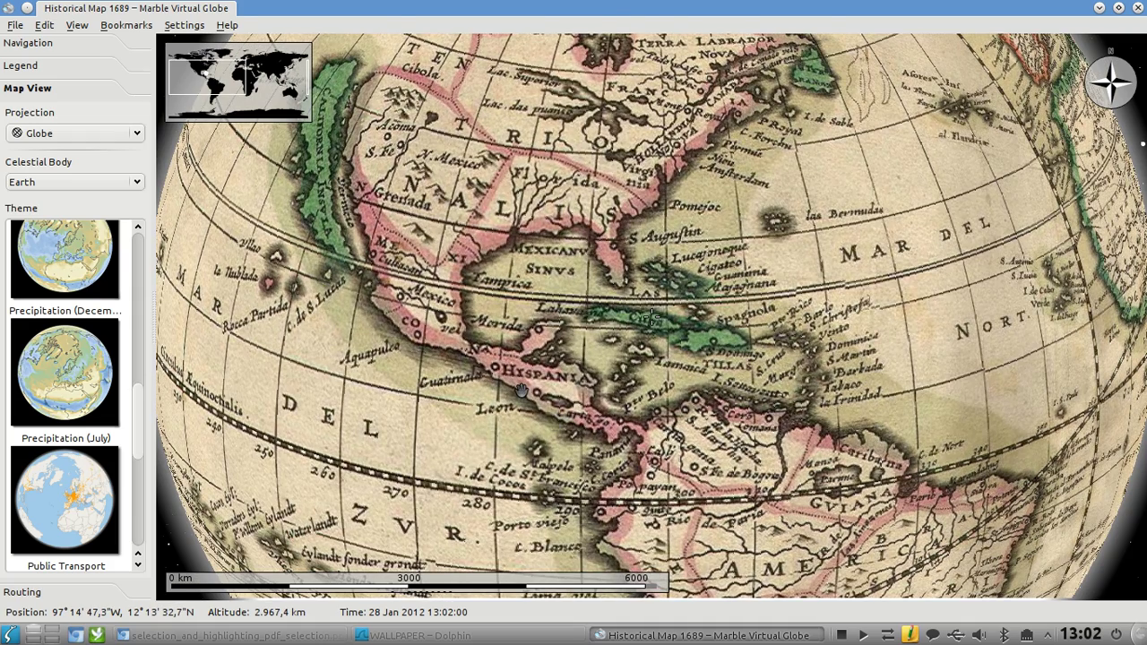
left_click_drag(534, 358, 624, 391)
scroll(638, 393, "down", 4)
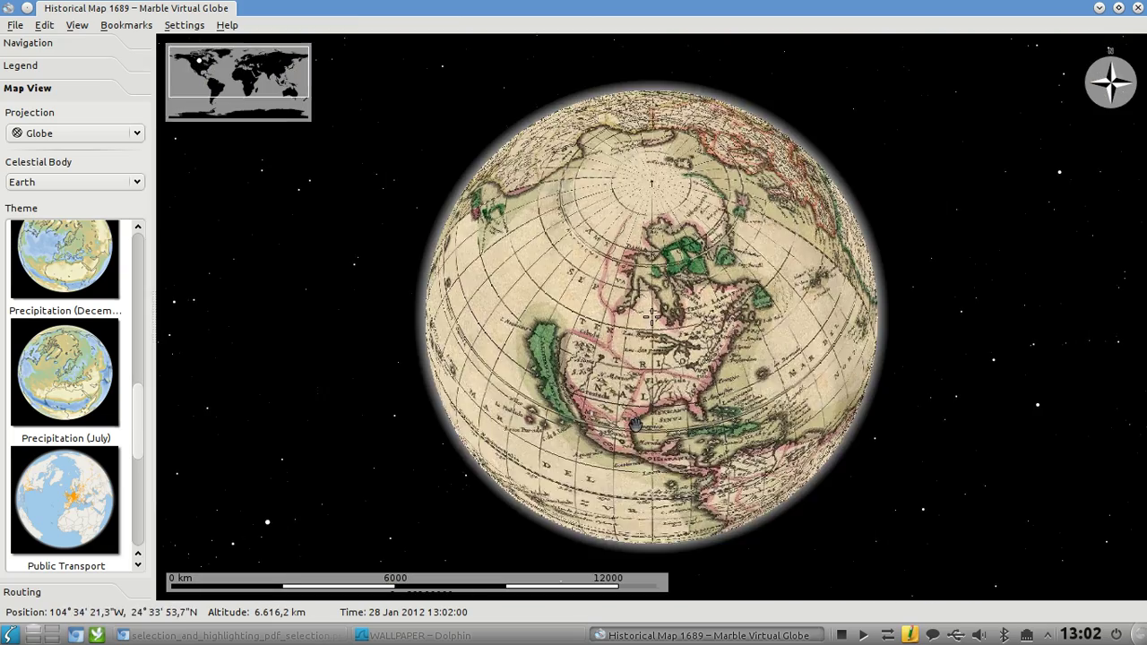
Examine North and South America and the Atlantic on the full 1689 historical globe
scroll(636, 397, "up", 2)
scroll(634, 398, "up", 4)
left_click_drag(641, 373, 581, 455)
left_click_drag(622, 362, 545, 226)
scroll(679, 398, "down", 5)
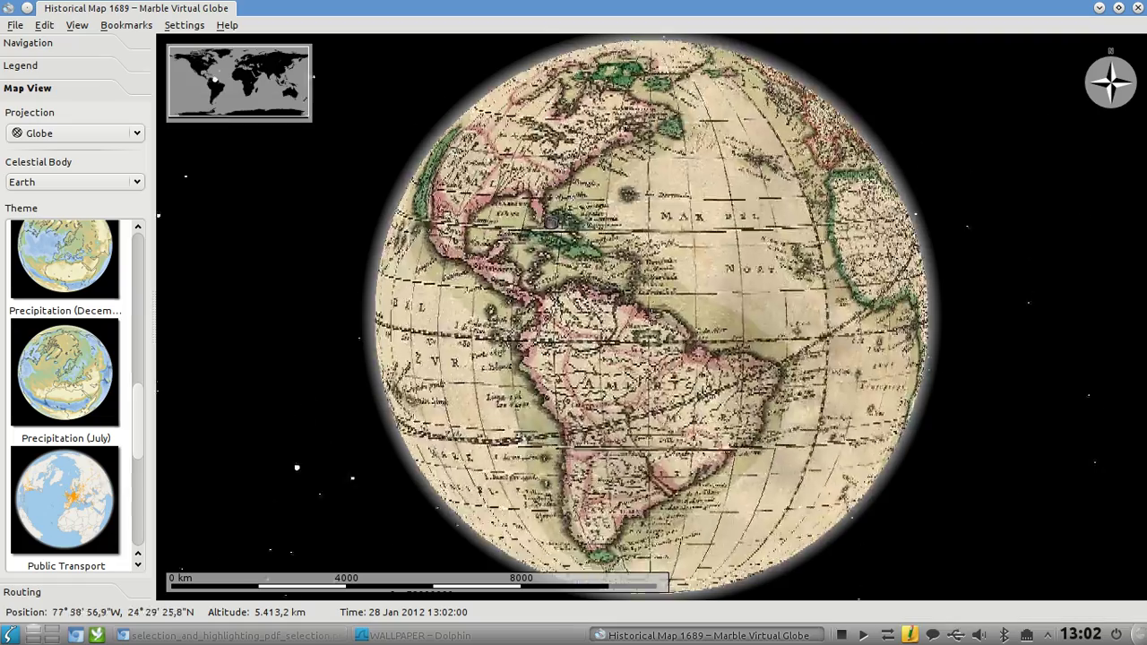
left_click_drag(700, 315, 661, 366)
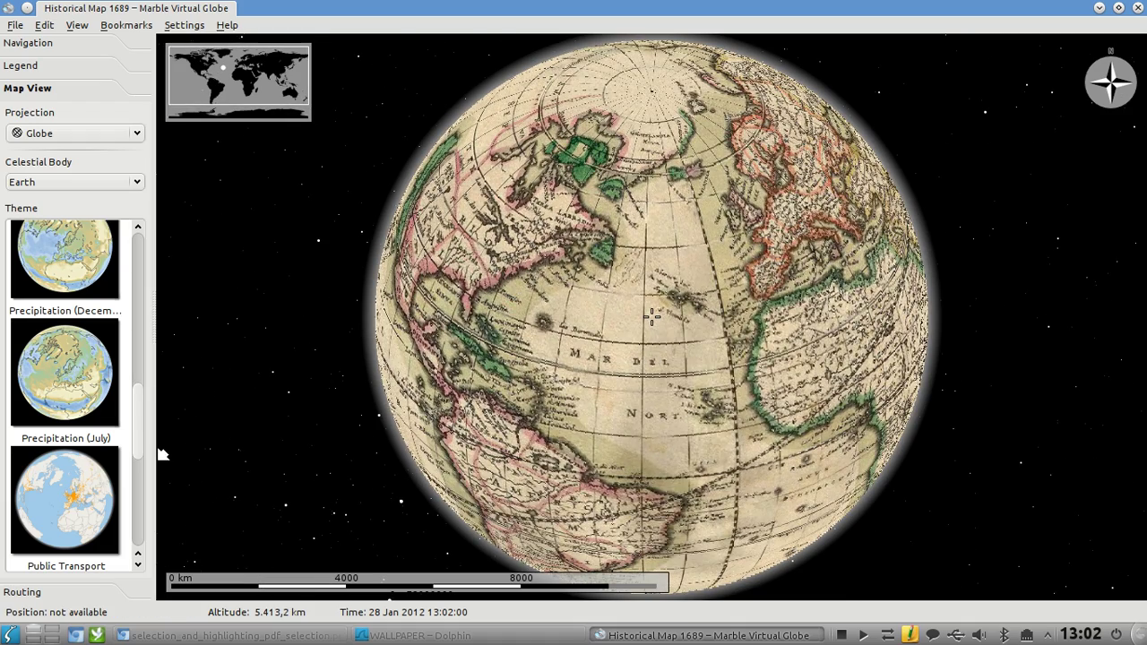
Change the celestial body from Earth to the Moon and rotate its globe
left_click_drag(141, 428, 149, 260)
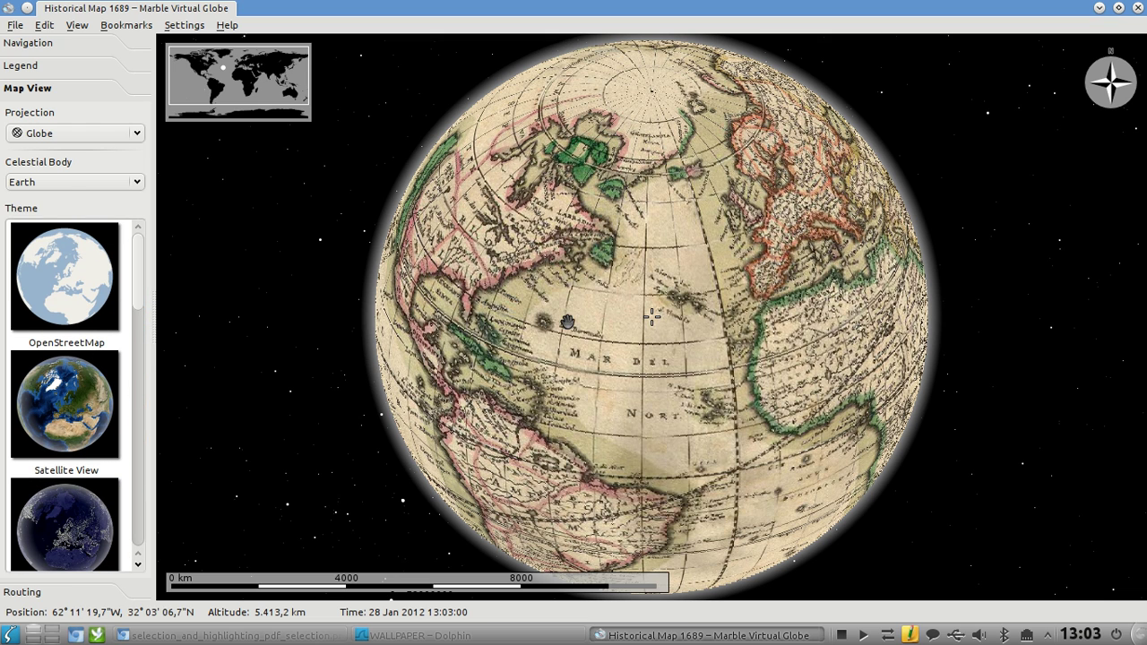
left_click(122, 182)
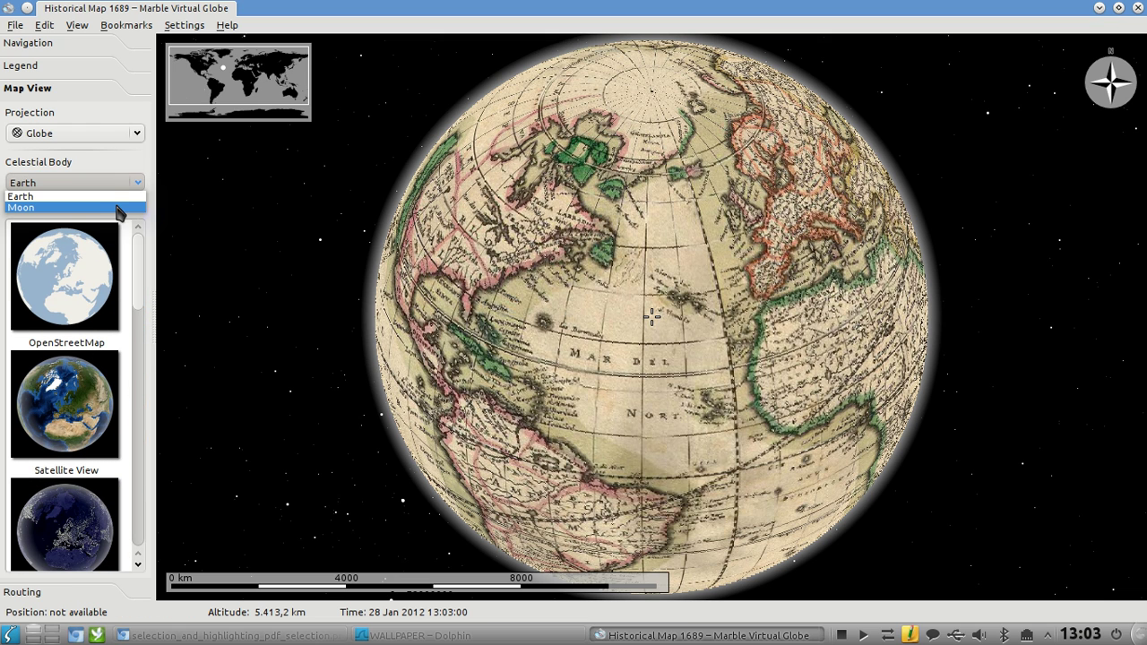
left_click(36, 206)
left_click_drag(699, 374, 673, 315)
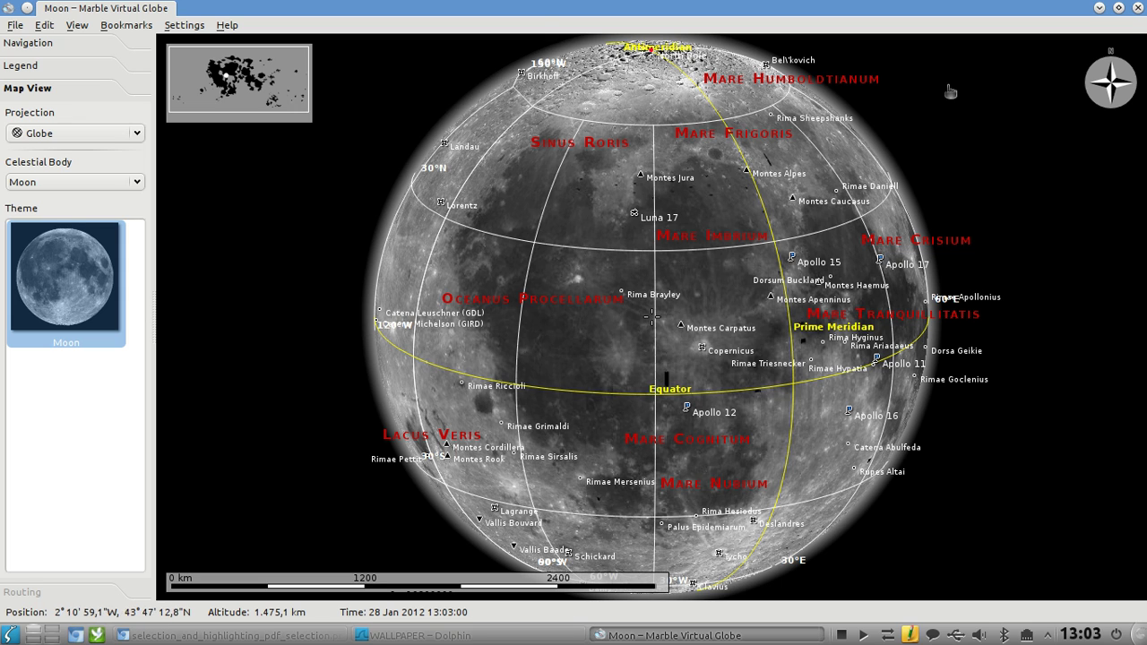
Close Marble and review the Plasma Workspaces, Applications and Platform sections of the KDE 4.8 announcement in Chromium
left_click(1138, 8)
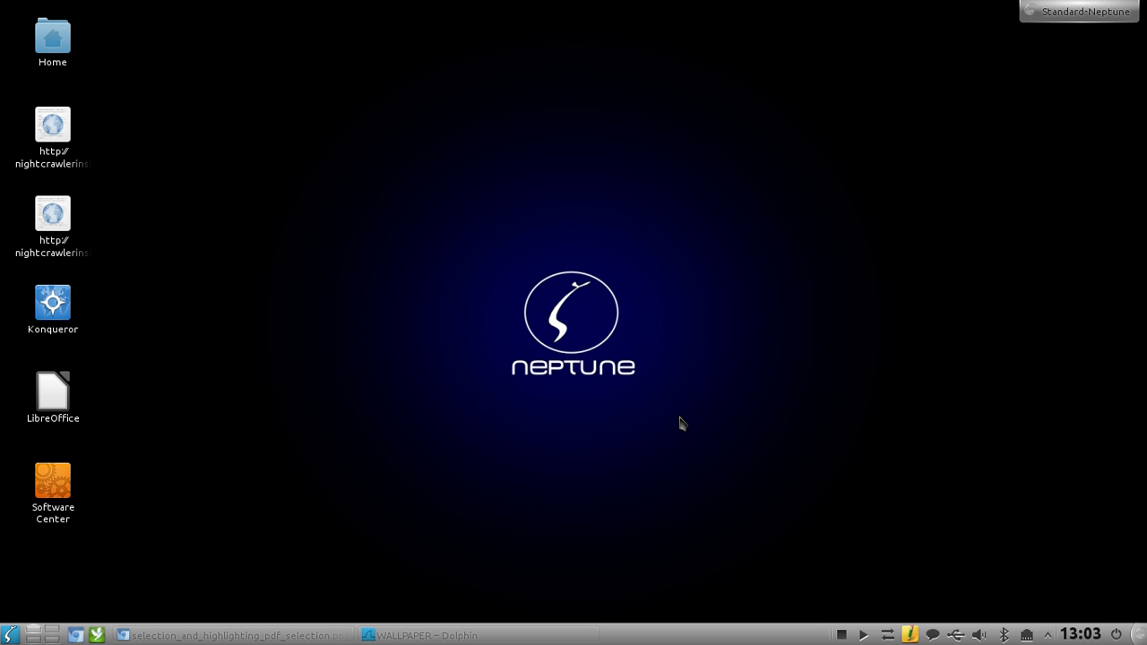
left_click(281, 635)
left_click(85, 28)
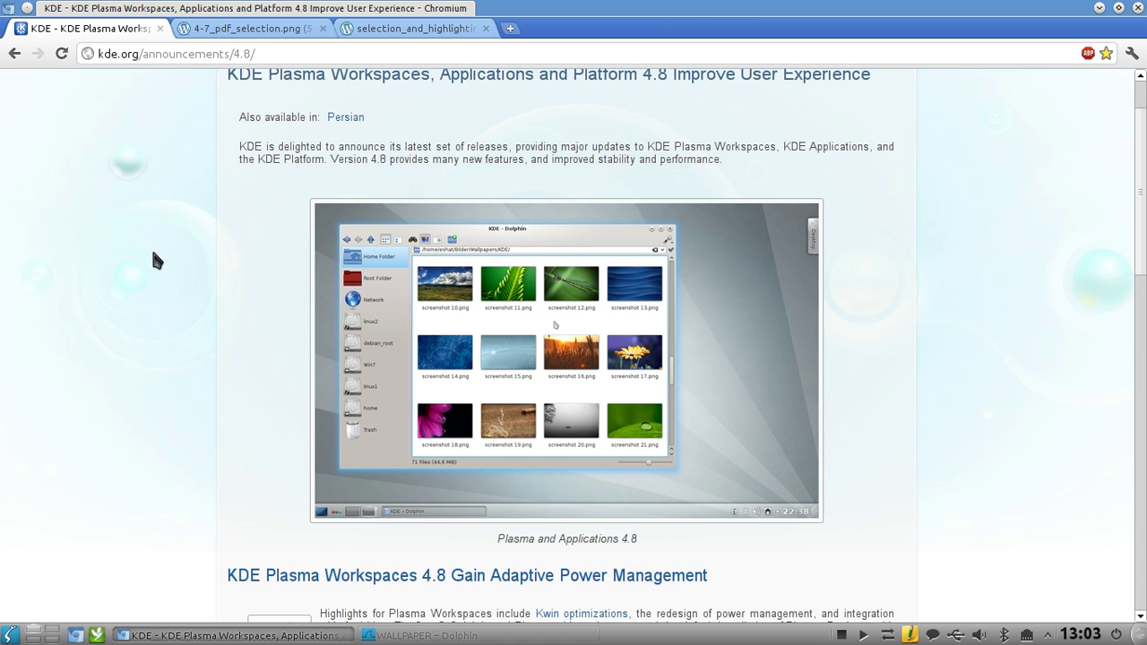
scroll(927, 345, "down", 3)
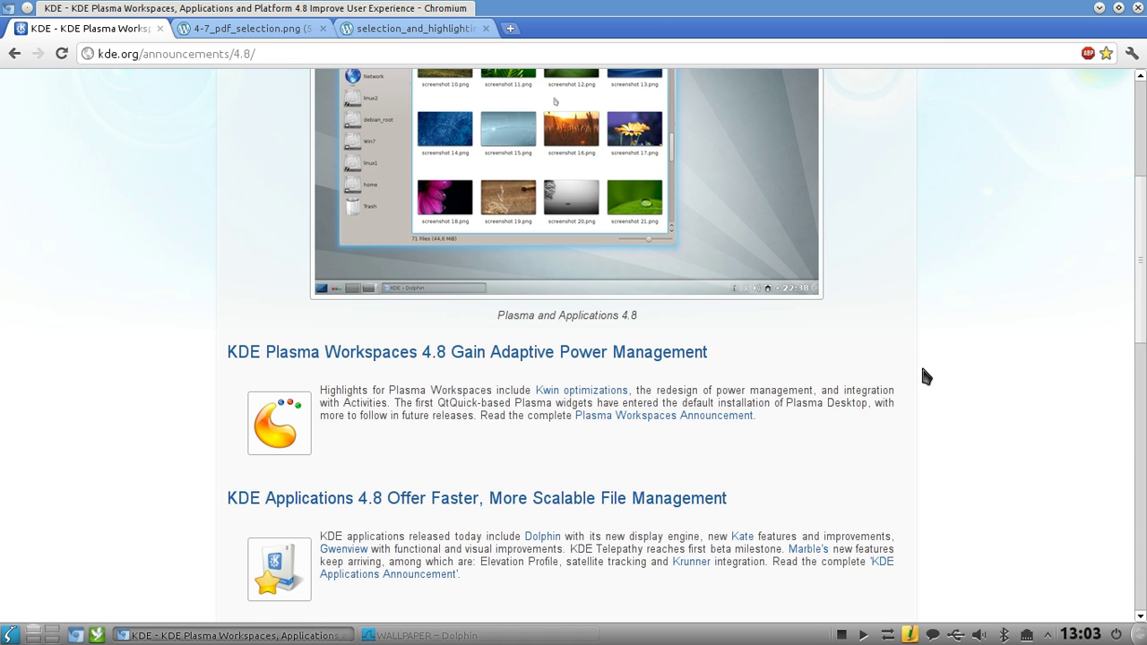
scroll(926, 383, "down", 2)
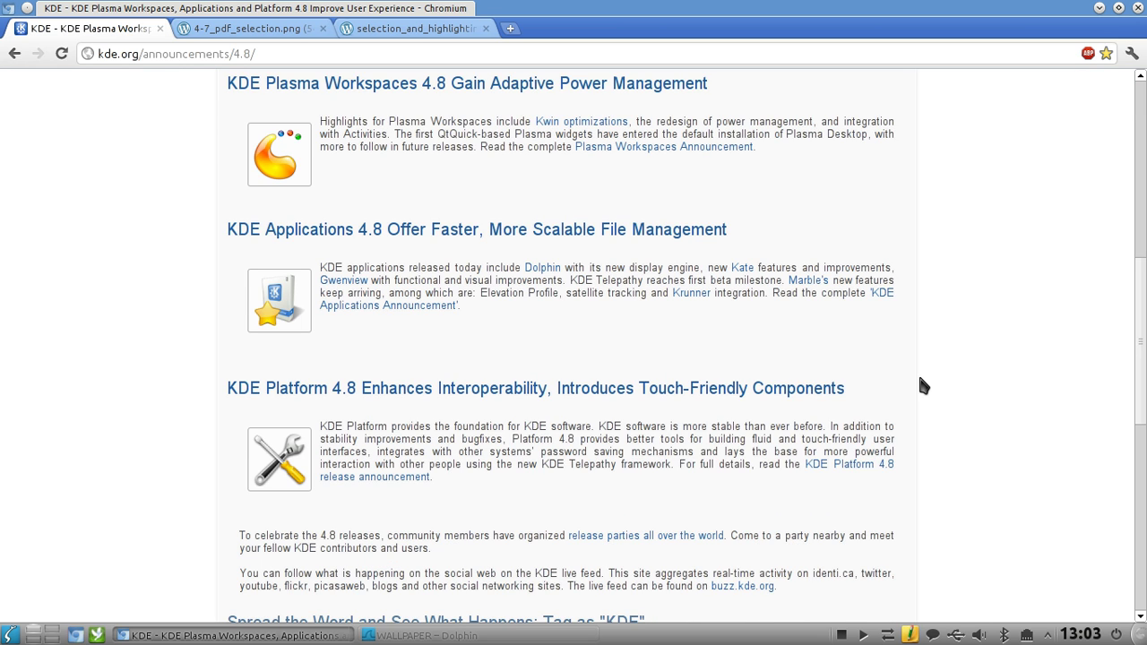
scroll(918, 372, "down", 1)
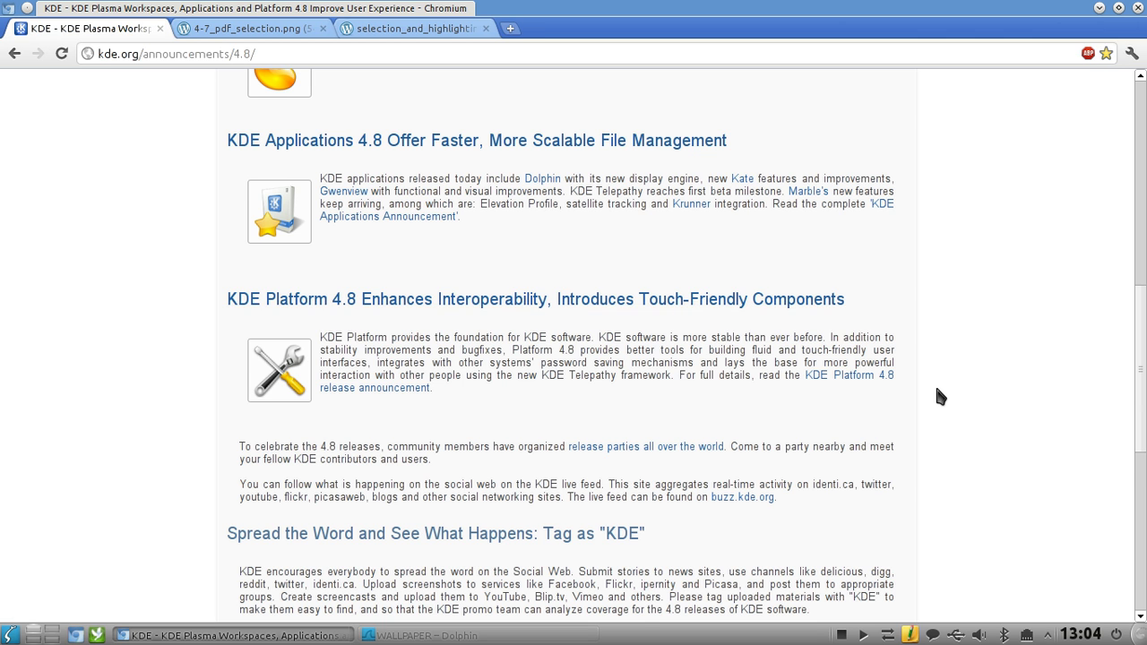
scroll(933, 383, "down", 1)
scroll(926, 381, "up", 8)
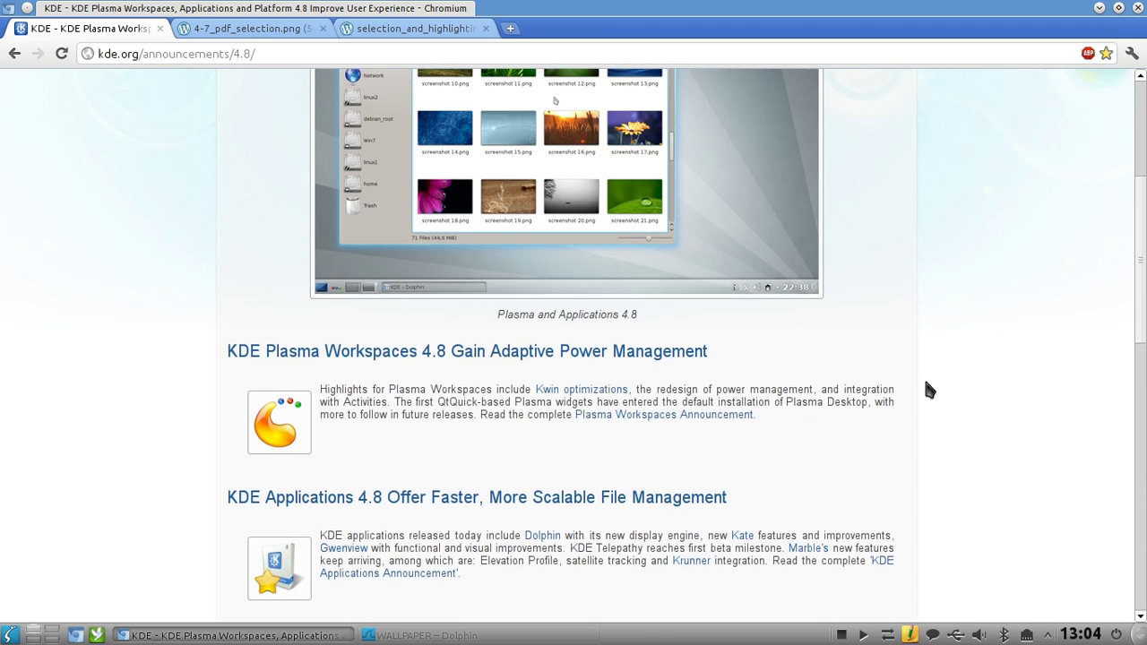